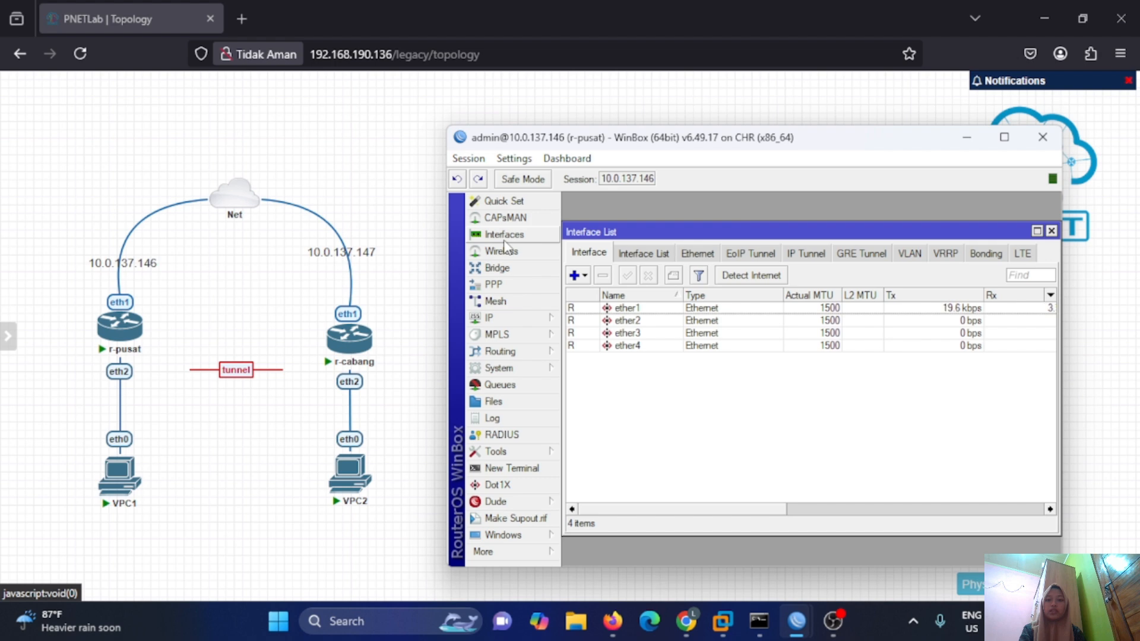
Begin a new EoIP tunnel on r-pusat, then discard the unfinished attempt.
{"action": "left_click", "coordinate": [576, 275]}
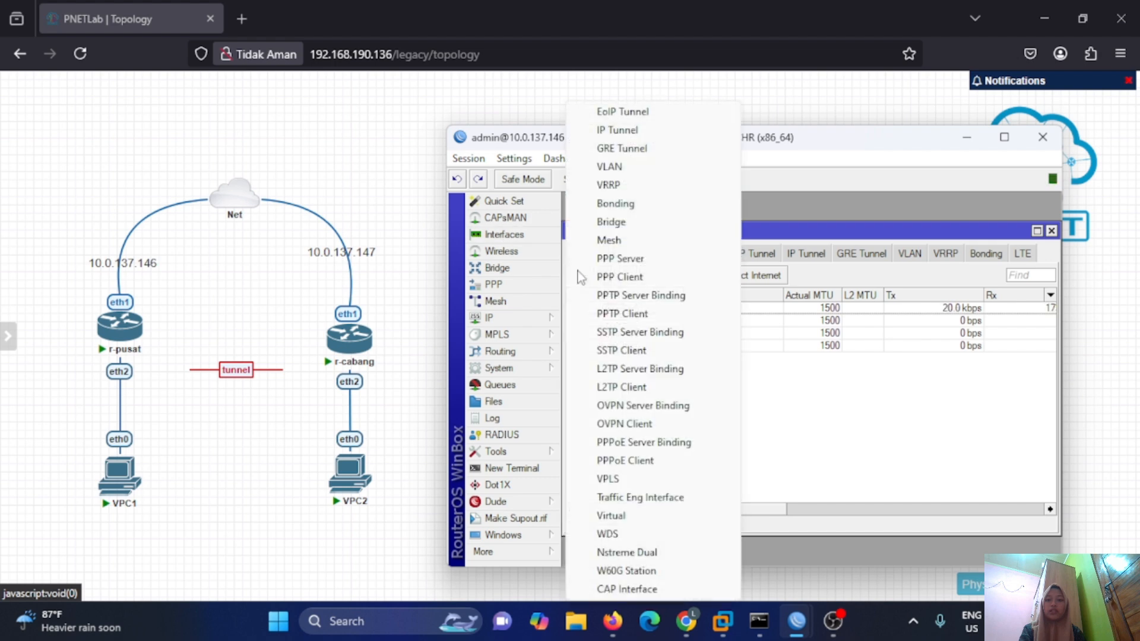
{"action": "left_click", "coordinate": [631, 116]}
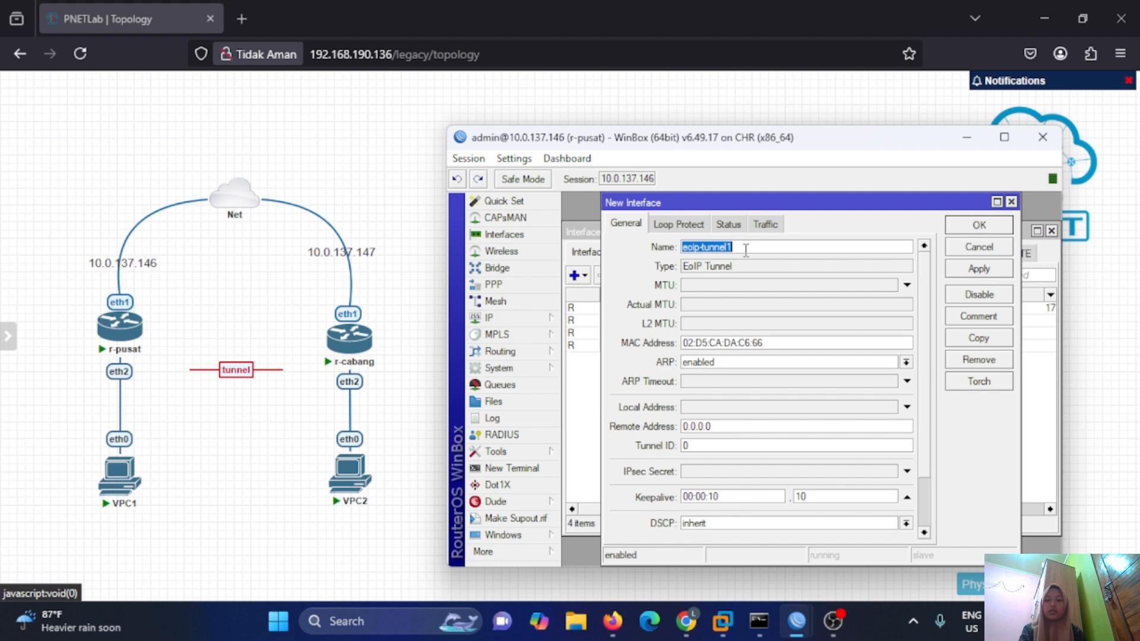
{"action": "key", "text": "BackSpace"}
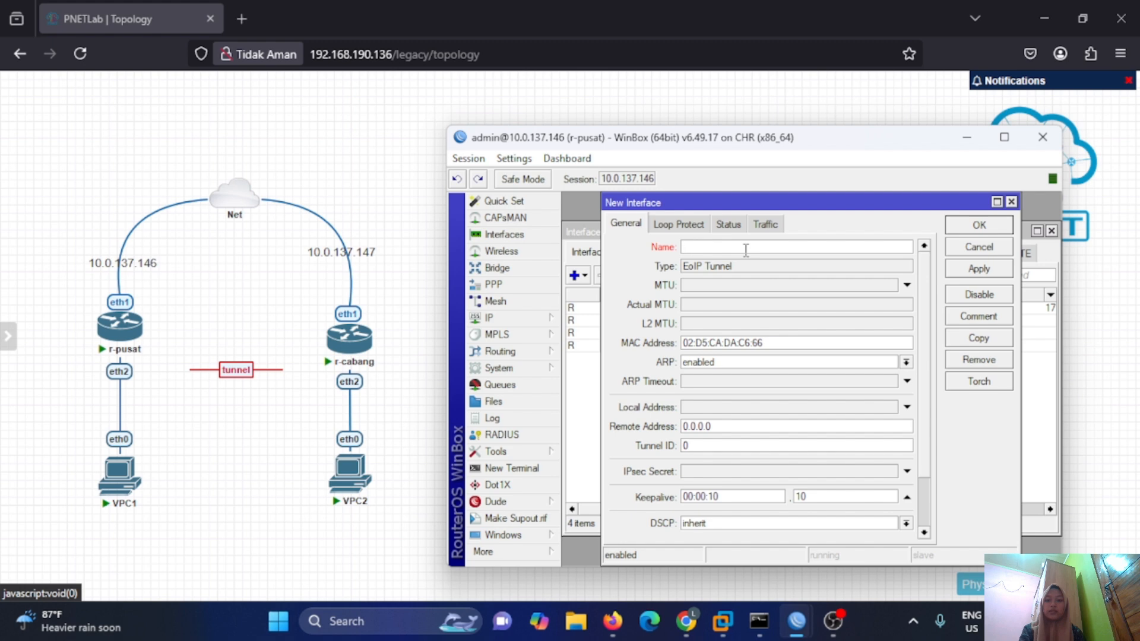
{"action": "left_click", "coordinate": [1011, 202]}
Start a fresh EoIP tunnel named eoip-tunnel-to-cabang.
{"action": "left_click", "coordinate": [576, 275]}
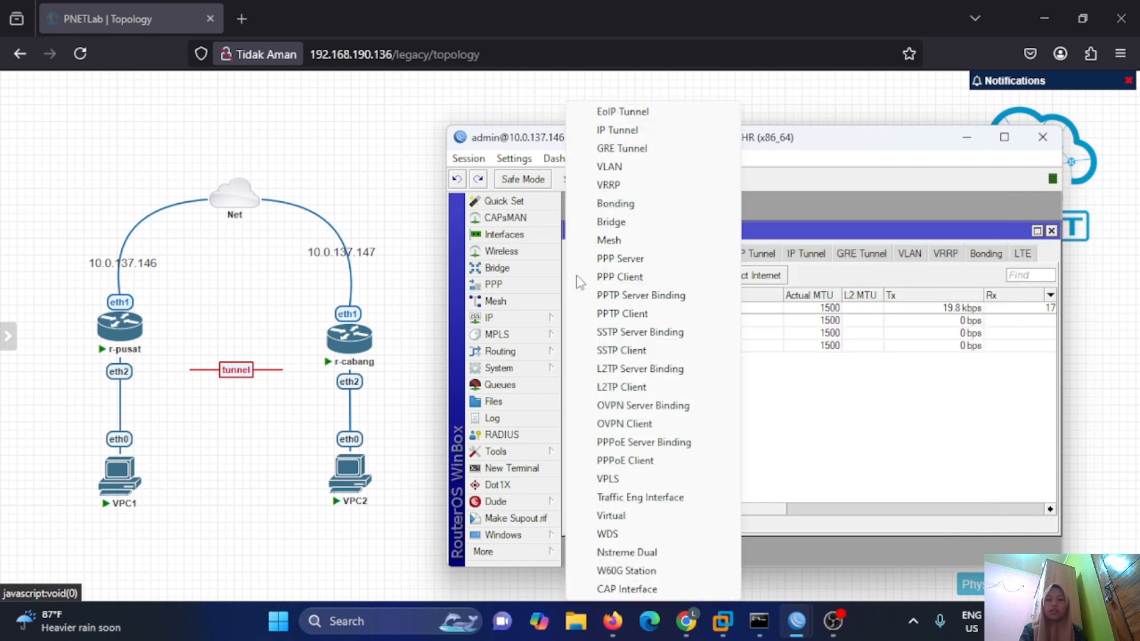
{"action": "left_click", "coordinate": [622, 112]}
{"action": "left_click", "coordinate": [745, 248]}
{"action": "key", "text": "BackSpace"}
{"action": "type", "text": "-tunnel-"}
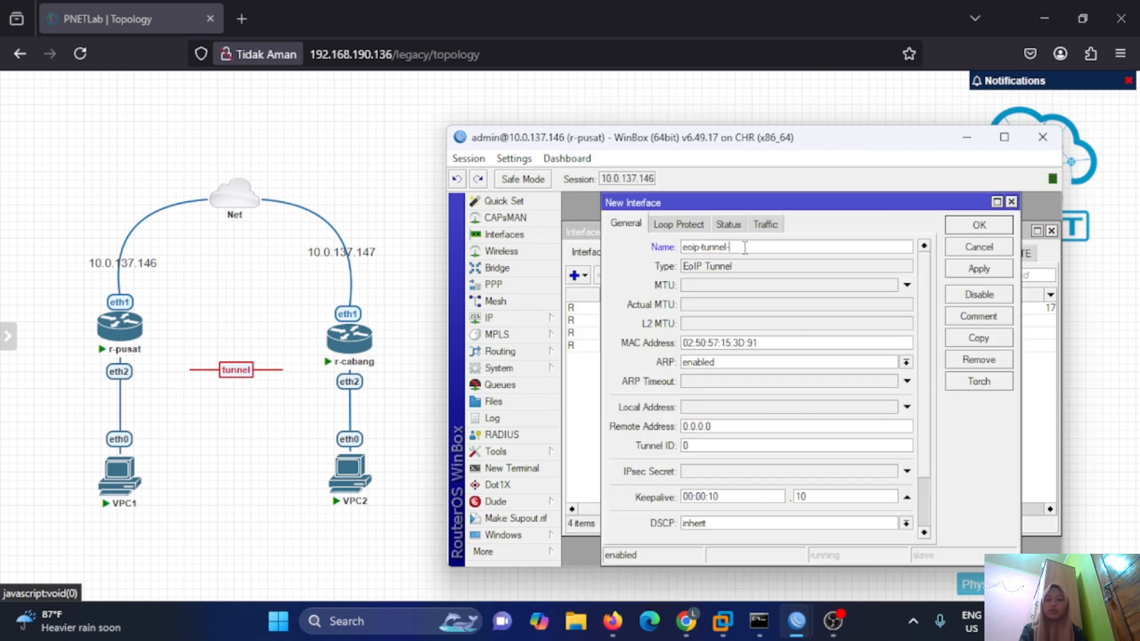
{"action": "type", "text": "to-cabang"}
Set remote address 10.0.137.147 and tunnel ID 100, save the tunnel, and maximize WinBox.
{"action": "left_click", "coordinate": [717, 426]}
{"action": "key", "text": "BackSpace"}
{"action": "key", "text": "BackSpace"}
{"action": "key", "text": "BackSpace"}
{"action": "key", "text": "BackSpace"}
{"action": "key", "text": "BackSpace"}
{"action": "key", "text": "BackSpace"}
{"action": "key", "text": "BackSpace"}
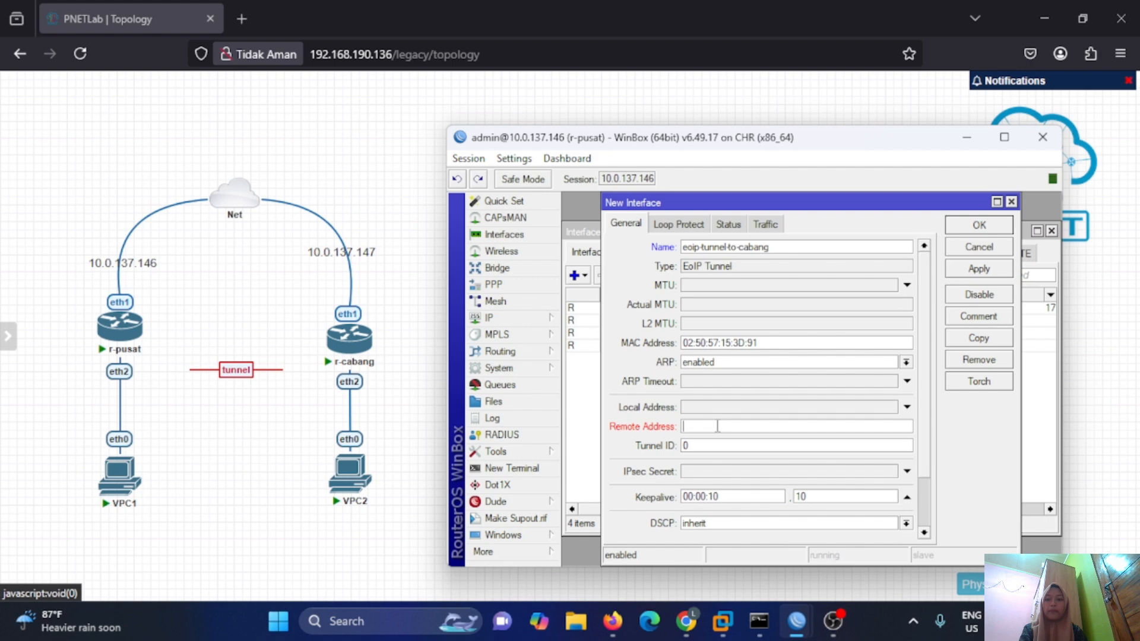
{"action": "type", "text": "10.0.137.147"}
{"action": "double_click", "coordinate": [702, 446]}
{"action": "type", "text": "100"}
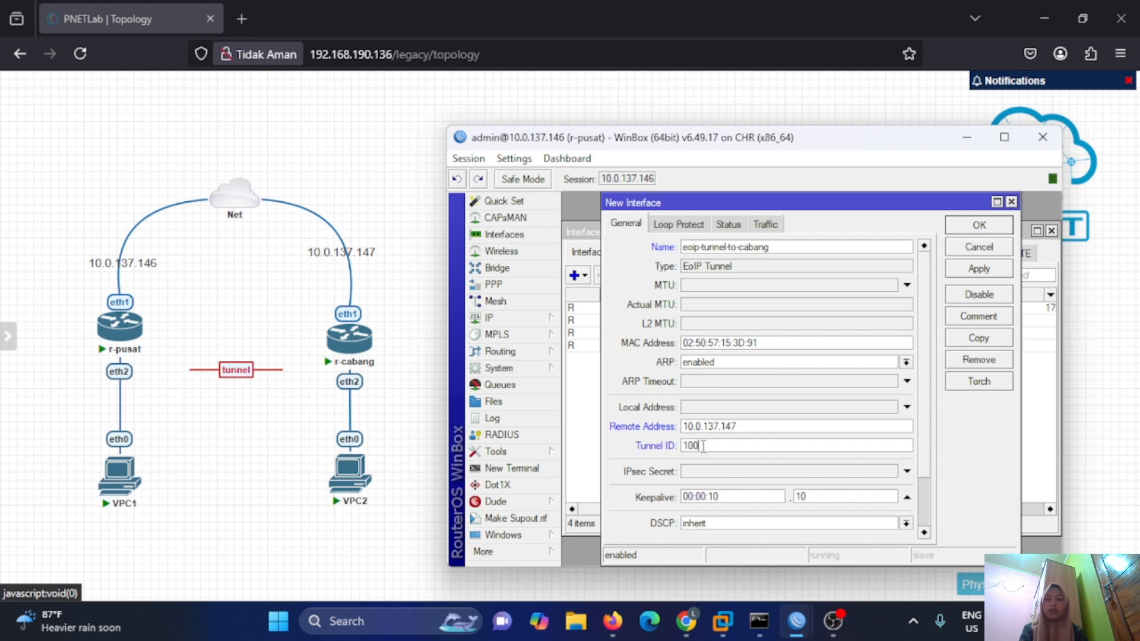
{"action": "left_click", "coordinate": [979, 269]}
{"action": "left_click", "coordinate": [979, 225]}
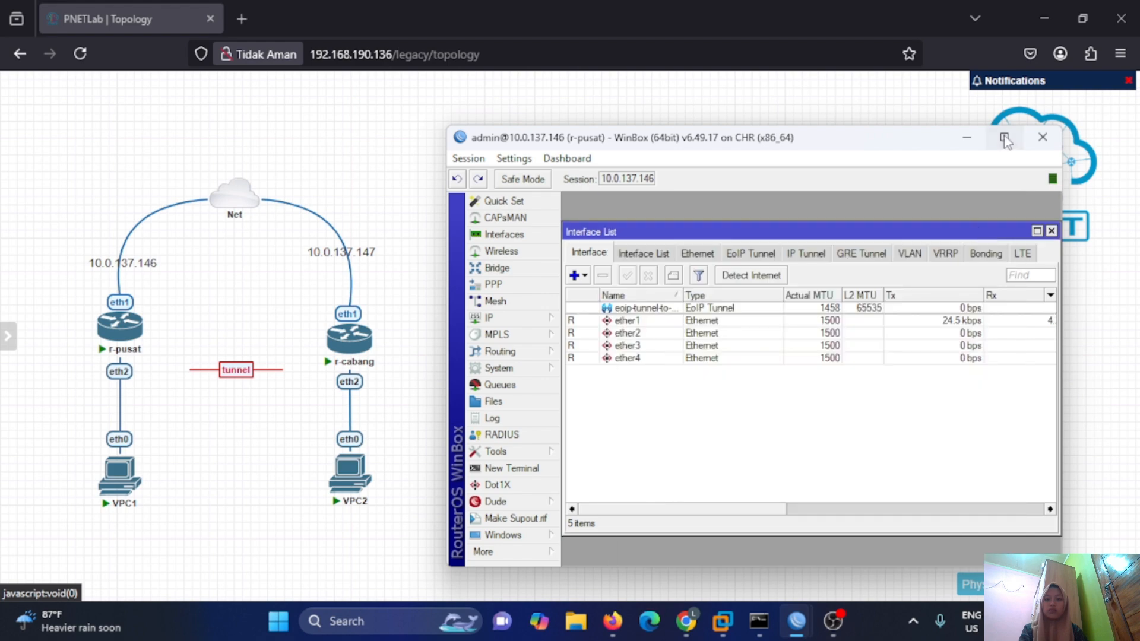
{"action": "left_click", "coordinate": [1004, 137]}
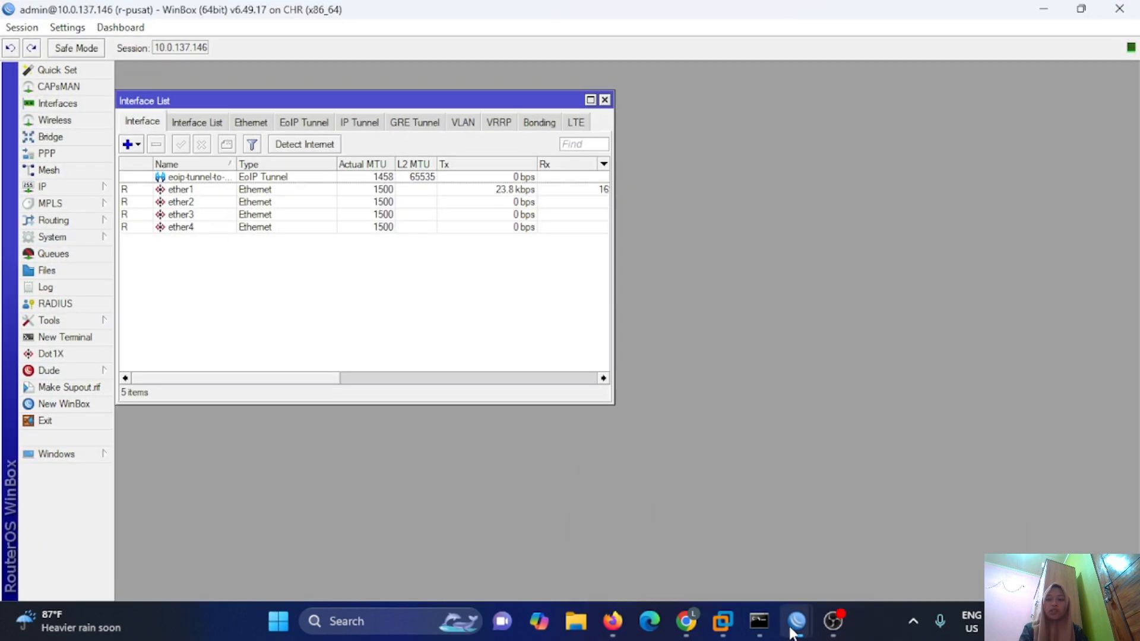
Bring the r-cabang WinBox up full screen and start an EoIP tunnel named eoip-tunnel-to-pusat.
{"action": "mouse_move", "coordinate": [796, 621]}
{"action": "left_click", "coordinate": [942, 540]}
{"action": "left_click", "coordinate": [1004, 137]}
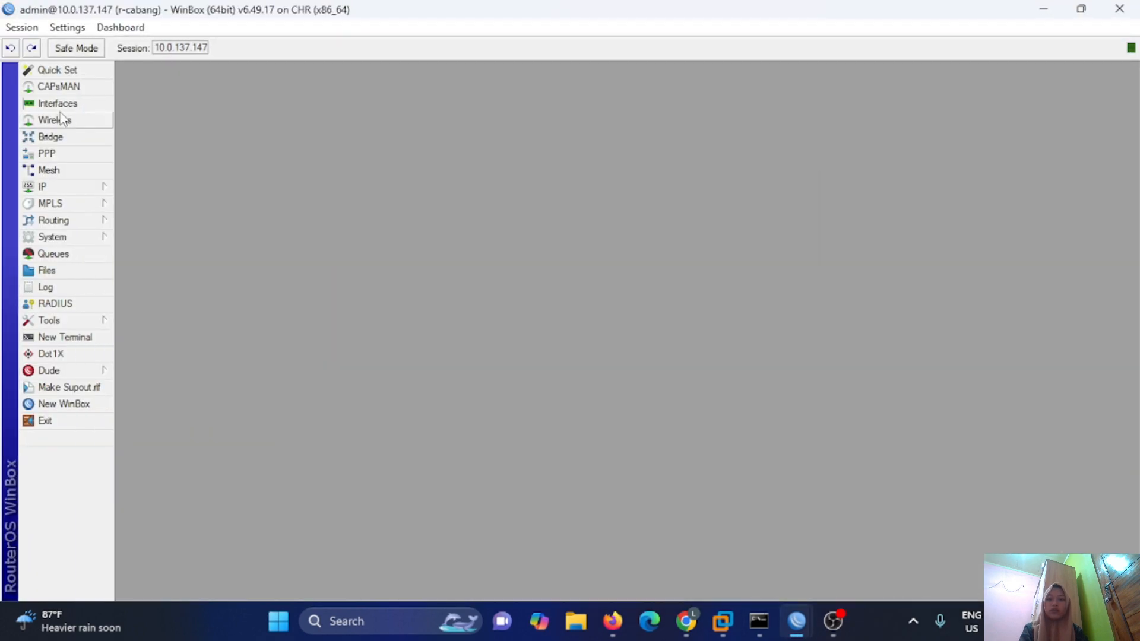
{"action": "left_click", "coordinate": [61, 109]}
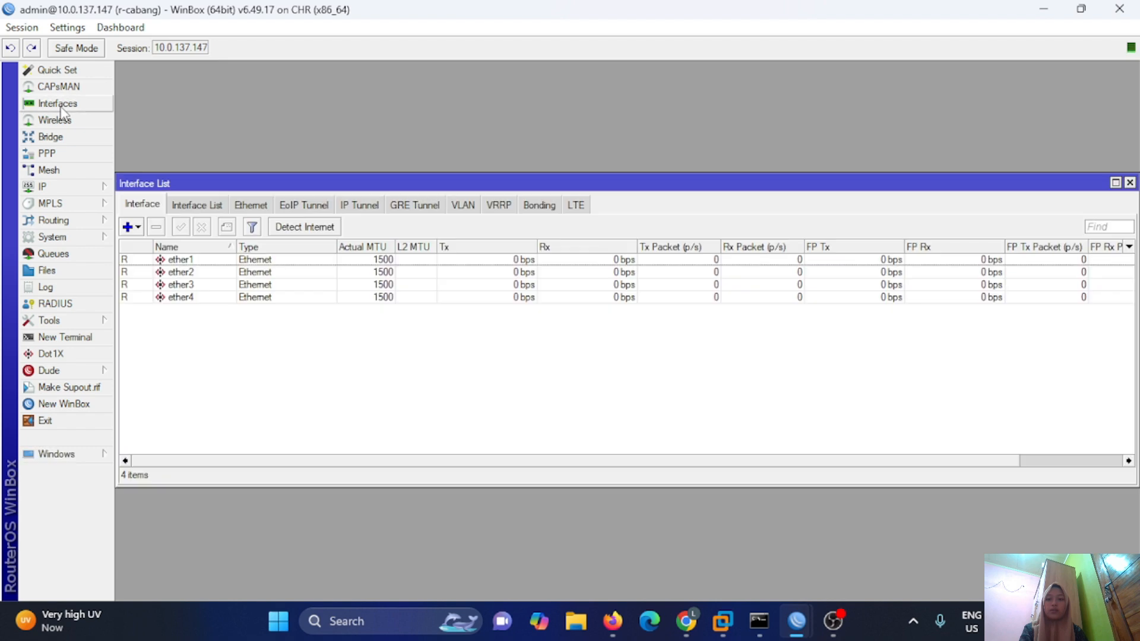
{"action": "left_click", "coordinate": [128, 227]}
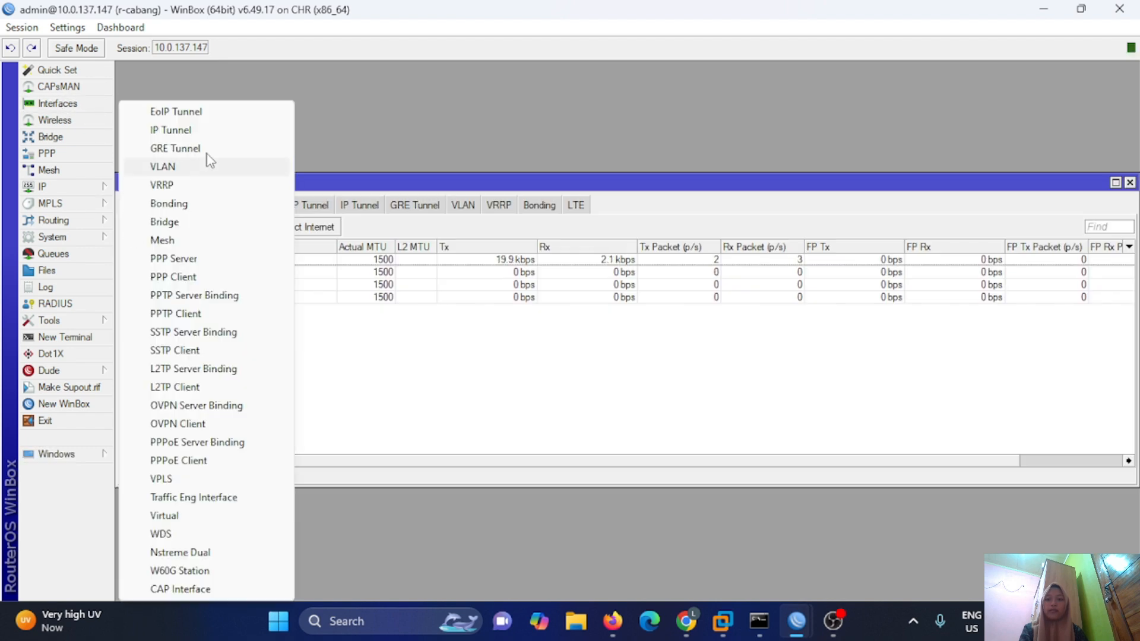
{"action": "left_click", "coordinate": [202, 113]}
{"action": "left_click", "coordinate": [554, 175]}
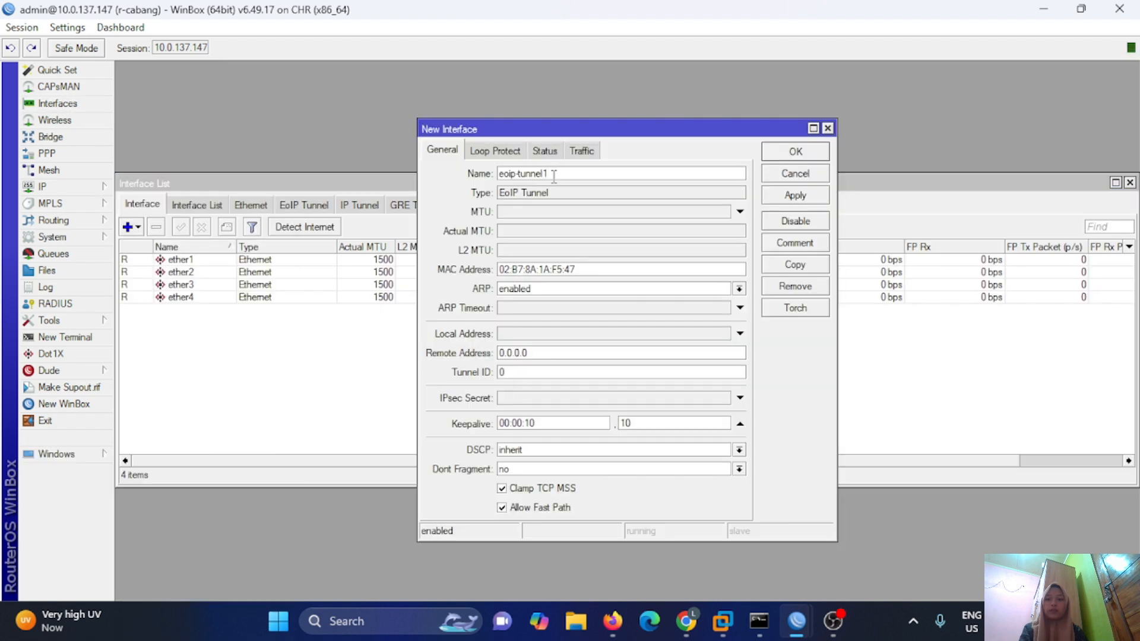
{"action": "key", "text": "BackSpace"}
{"action": "type", "text": "-to-pusat"}
Set remote address 10.0.137.146 and tunnel ID 100, save it, and open a New Terminal.
{"action": "double_click", "coordinate": [511, 352]}
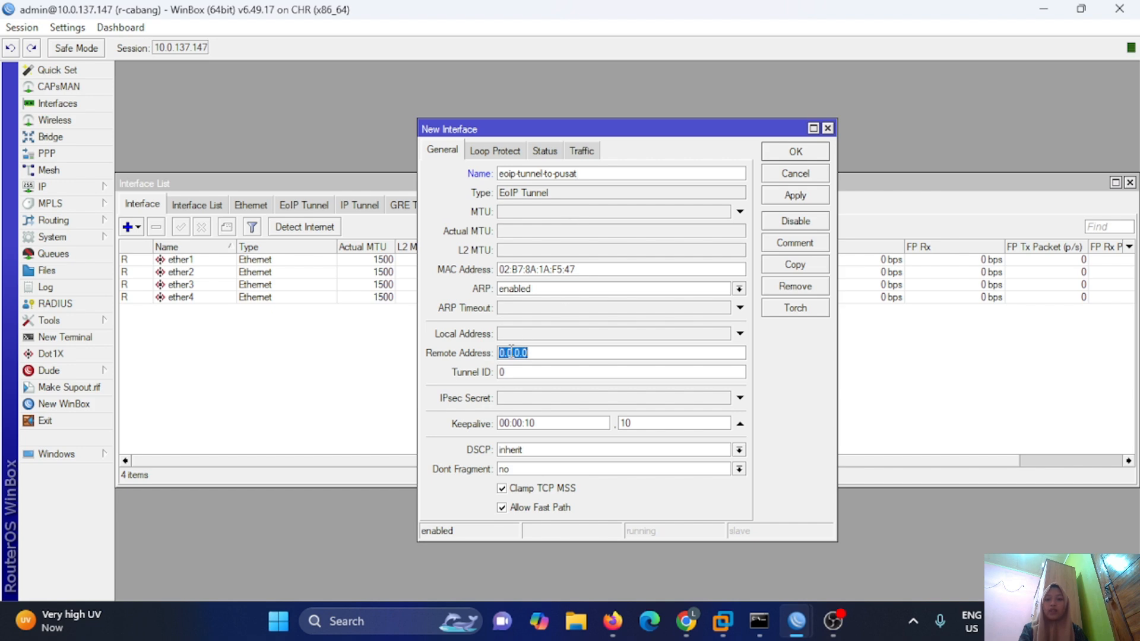
{"action": "type", "text": "10.0.137"}
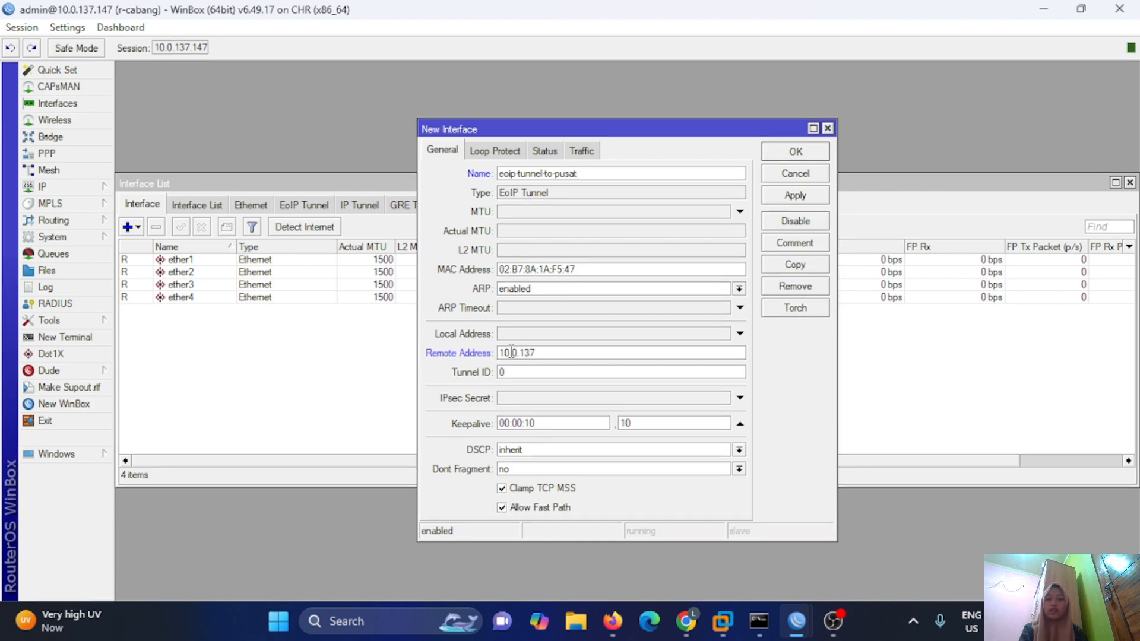
{"action": "type", "text": ".146"}
{"action": "double_click", "coordinate": [551, 375]}
{"action": "type", "text": "100"}
{"action": "left_click", "coordinate": [773, 200]}
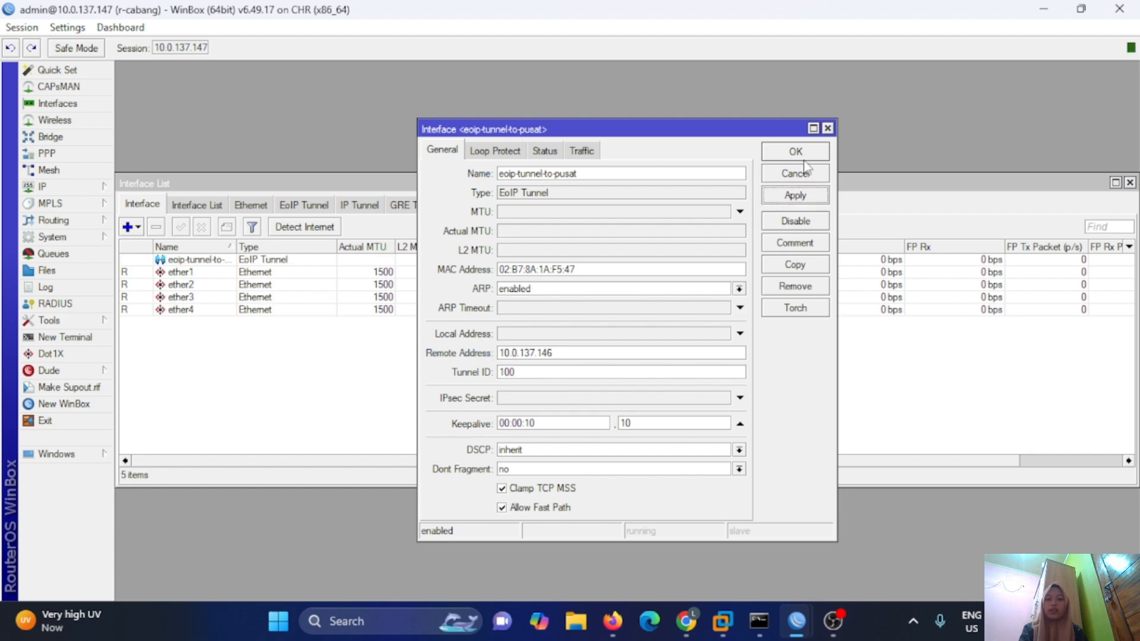
{"action": "left_click", "coordinate": [803, 152]}
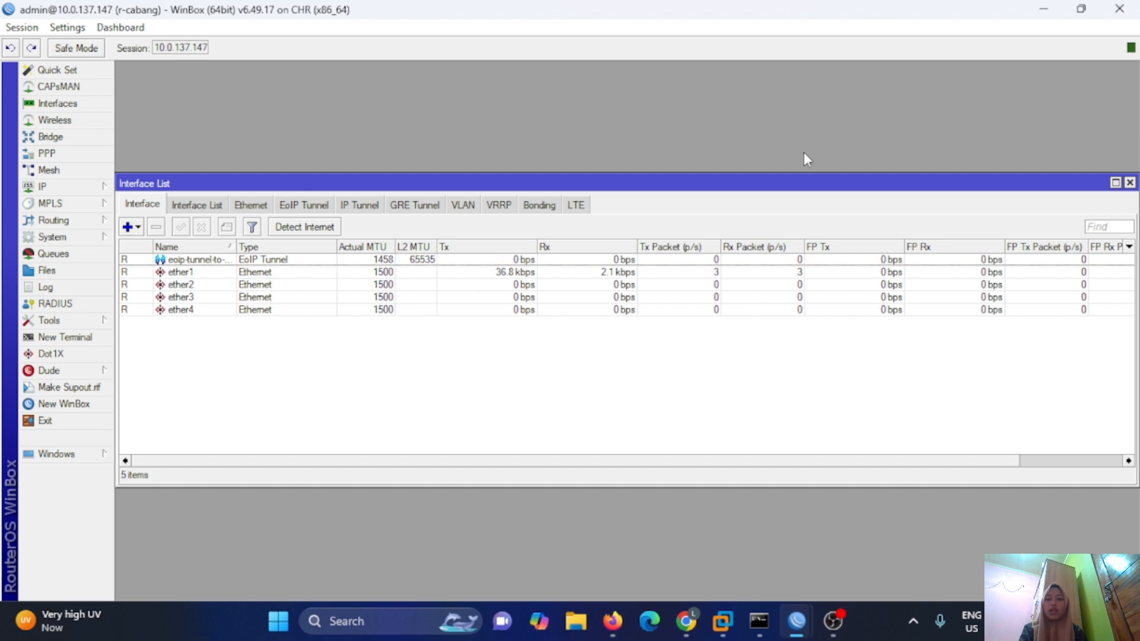
{"action": "left_click", "coordinate": [97, 338]}
Skip the password prompt and ping 10.0.137.147 from r-cabang, stopping after two replies.
{"action": "key", "text": "ctrl+c"}
{"action": "type", "text": "ping 10.0.137.147"}
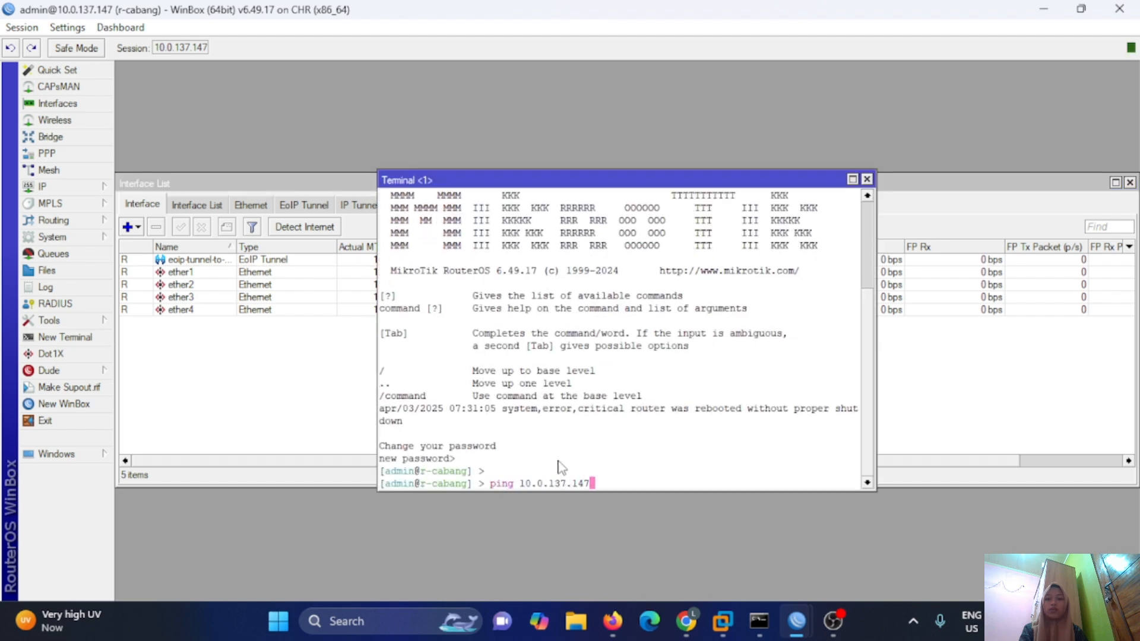
{"action": "key", "text": "Return"}
{"action": "key", "text": "ctrl+c"}
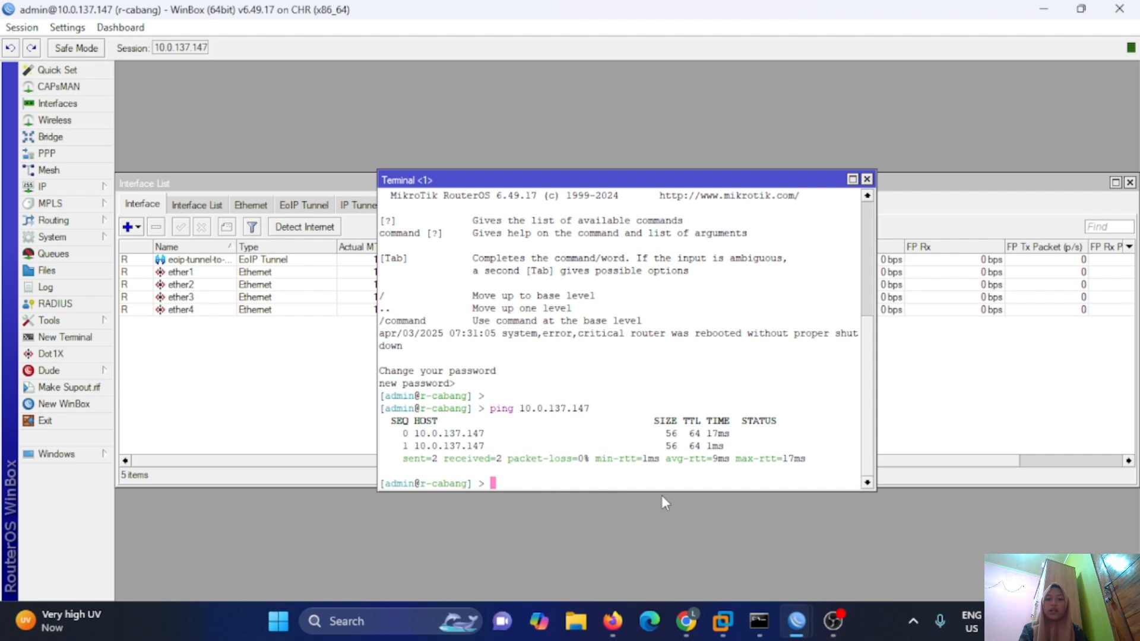
{"action": "left_click", "coordinate": [613, 621]}
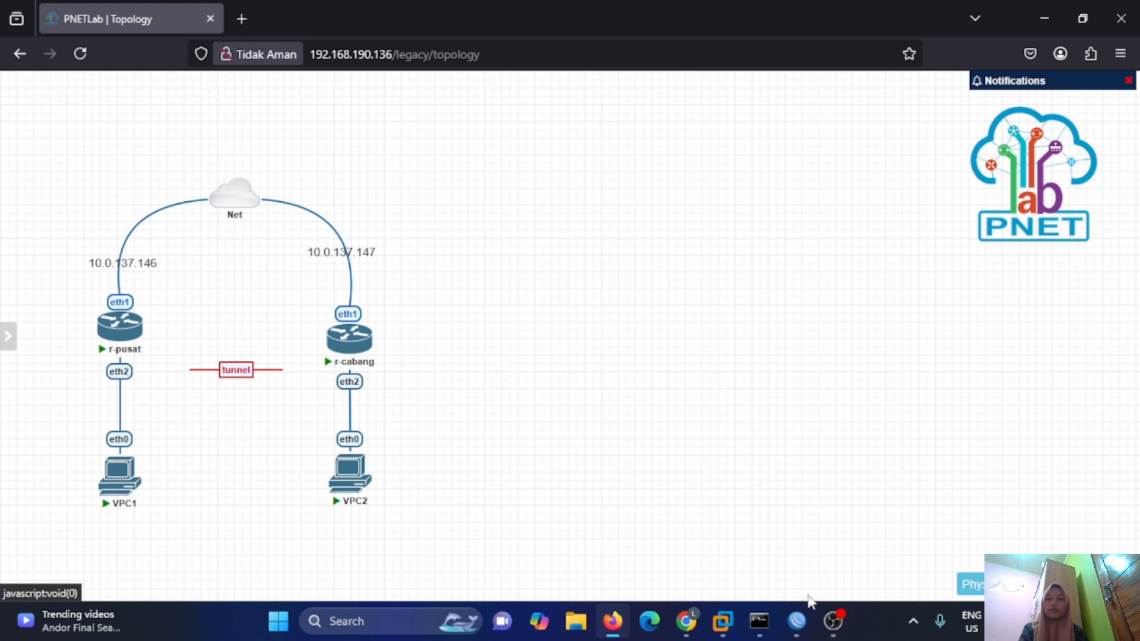
On r-pusat, close the interface list and create a bridge named bridge-for-eoip.
{"action": "mouse_move", "coordinate": [796, 621]}
{"action": "left_click", "coordinate": [651, 520]}
{"action": "left_click", "coordinate": [604, 99]}
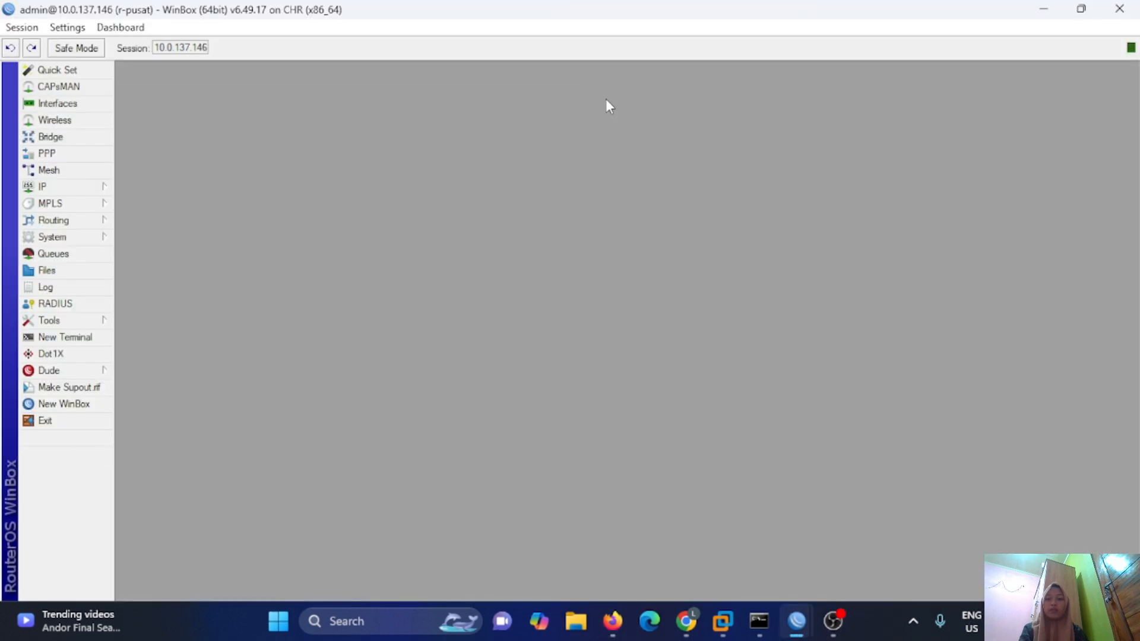
{"action": "left_click", "coordinate": [84, 138]}
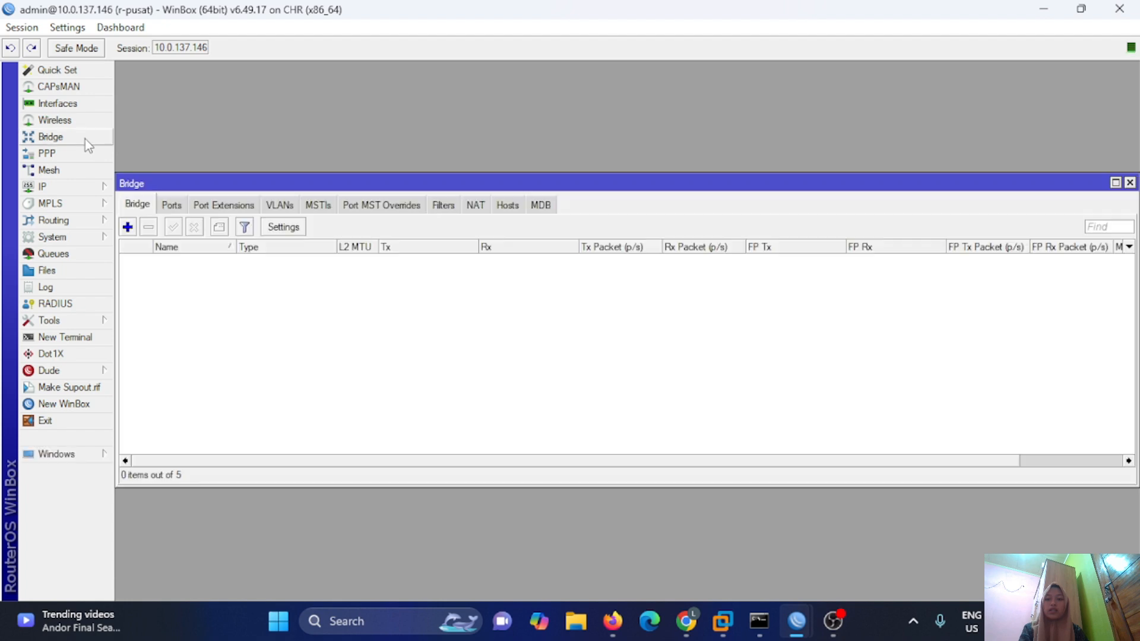
{"action": "left_click", "coordinate": [127, 227]}
{"action": "left_click", "coordinate": [582, 198]}
{"action": "key", "text": "BackSpace"}
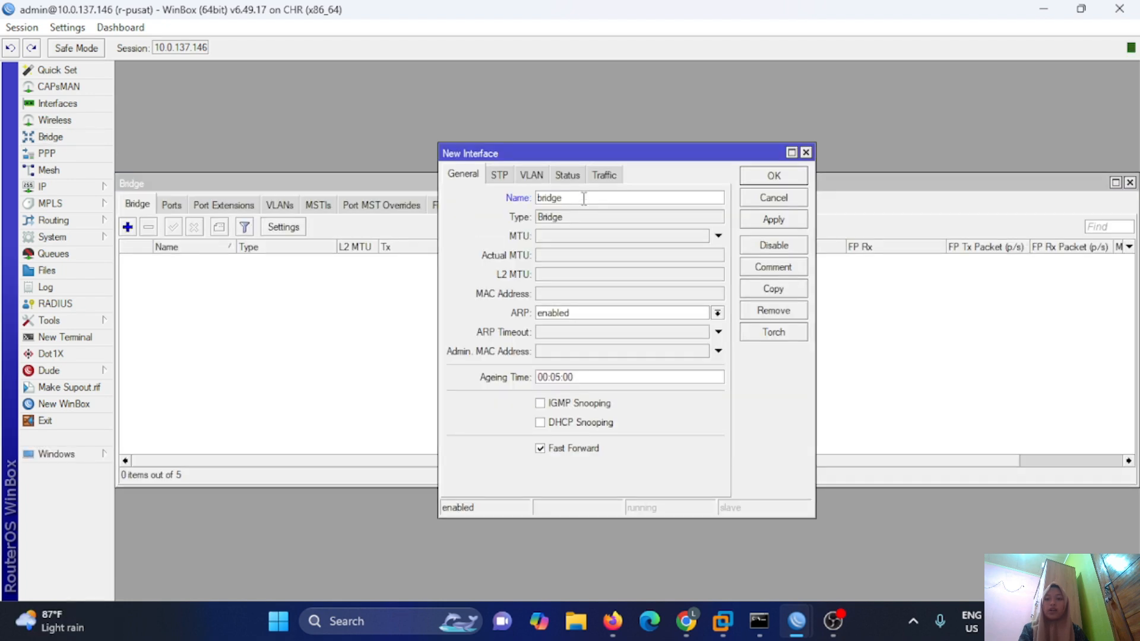
{"action": "type", "text": "-for-eoip"}
{"action": "left_click", "coordinate": [774, 219]}
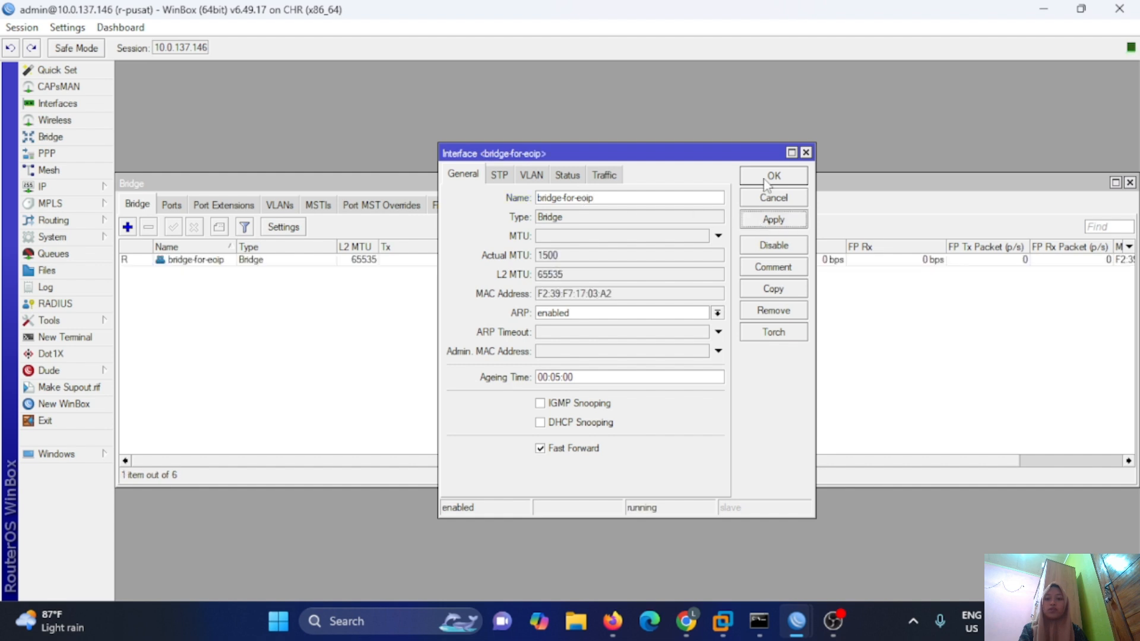
{"action": "left_click", "coordinate": [773, 175]}
Add ether2 and the EoIP tunnel as ports of bridge-for-eoip.
{"action": "left_click", "coordinate": [172, 204]}
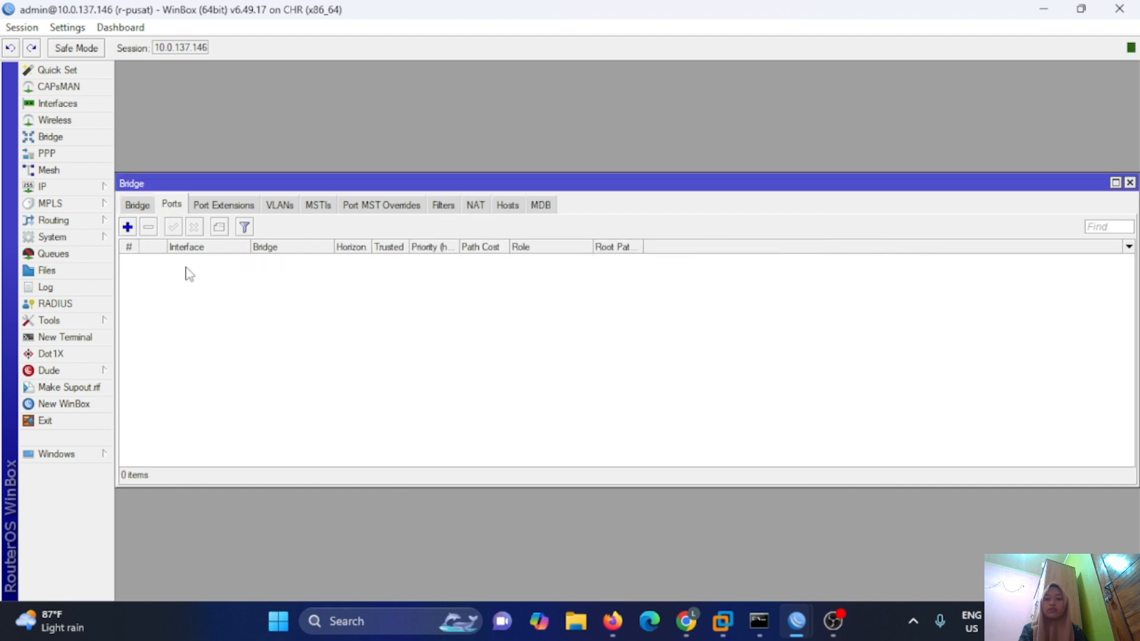
{"action": "left_click", "coordinate": [127, 227]}
{"action": "left_click", "coordinate": [704, 234]}
{"action": "left_click", "coordinate": [635, 290]}
{"action": "left_click", "coordinate": [759, 256]}
{"action": "left_click", "coordinate": [754, 214]}
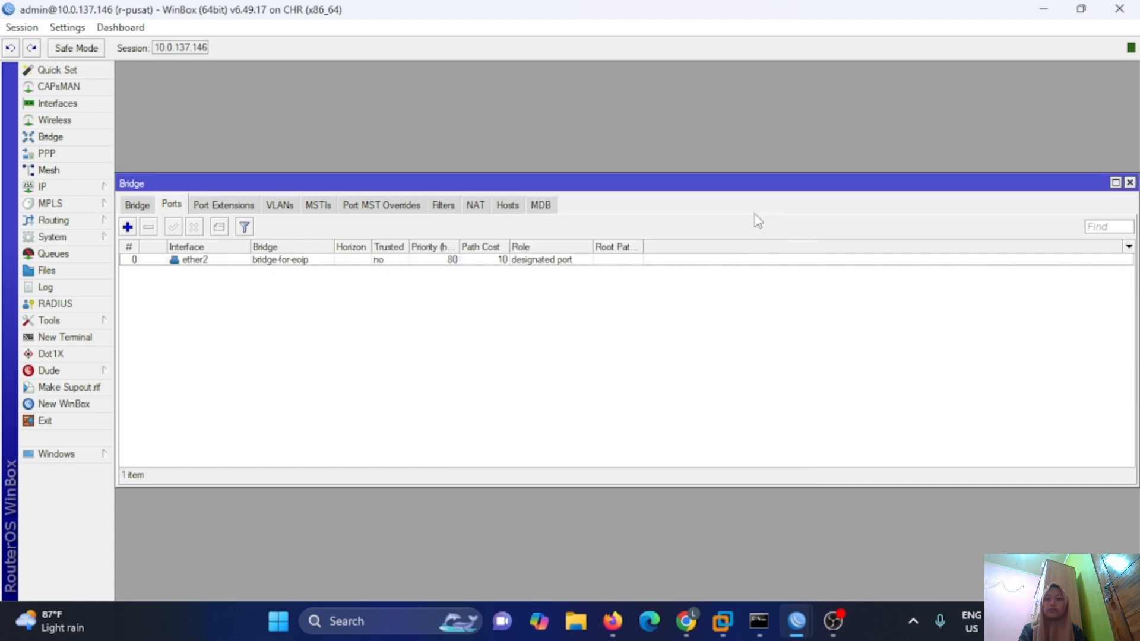
{"action": "left_click", "coordinate": [127, 227]}
{"action": "left_click", "coordinate": [704, 235]}
{"action": "left_click", "coordinate": [648, 270]}
{"action": "left_click", "coordinate": [756, 217]}
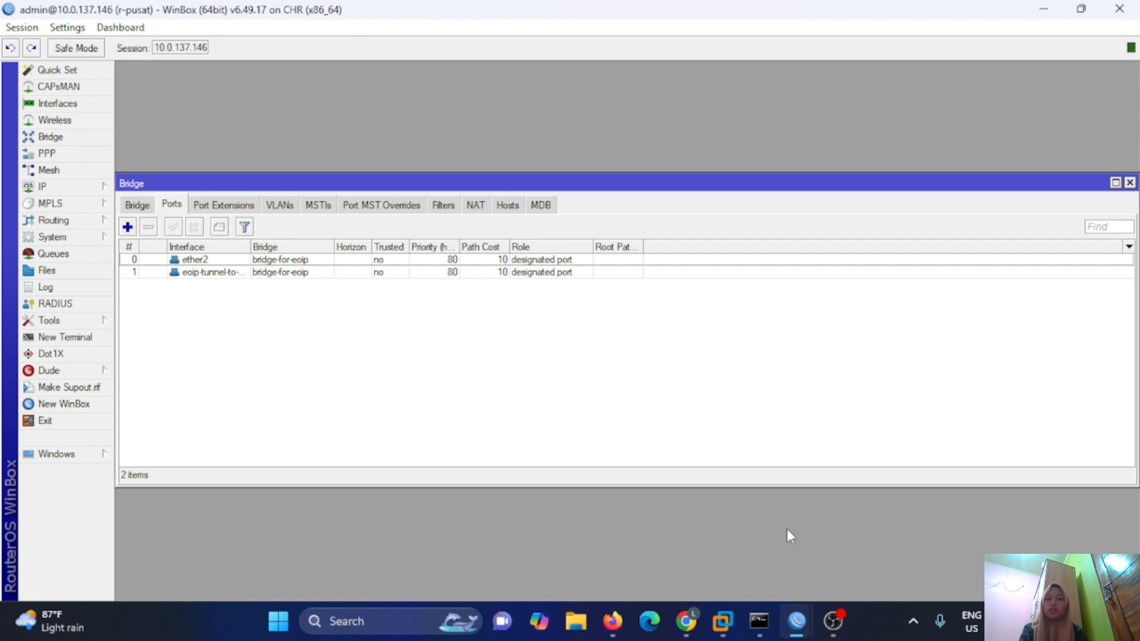
On r-cabang, close the interface list and create a bridge named bridge-for-eoip.
{"action": "mouse_move", "coordinate": [796, 621]}
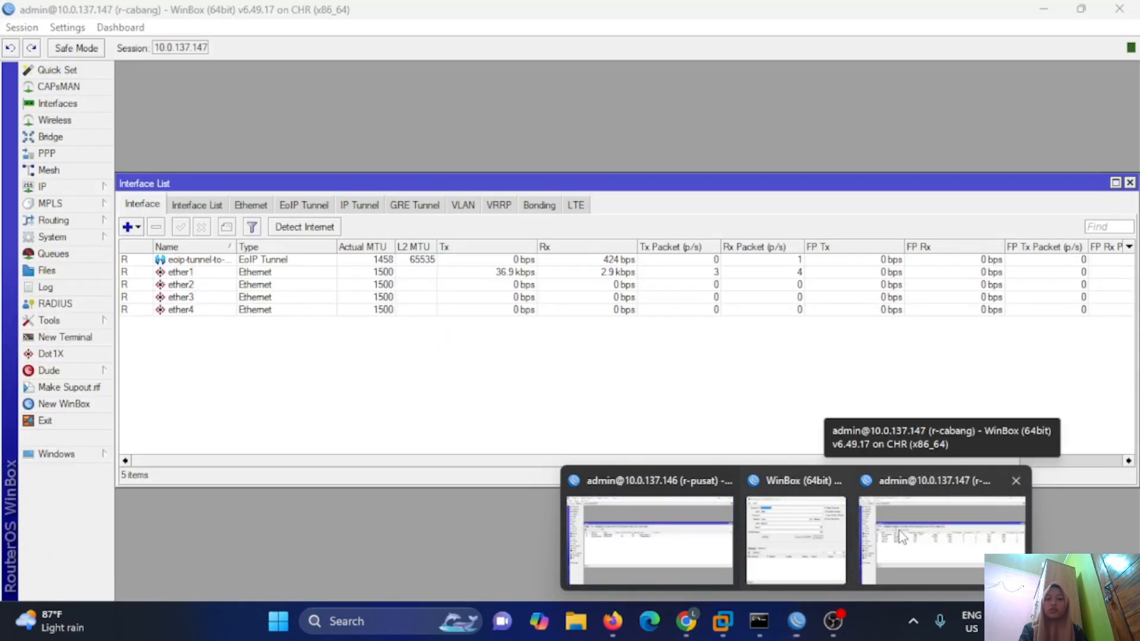
{"action": "left_click", "coordinate": [899, 530]}
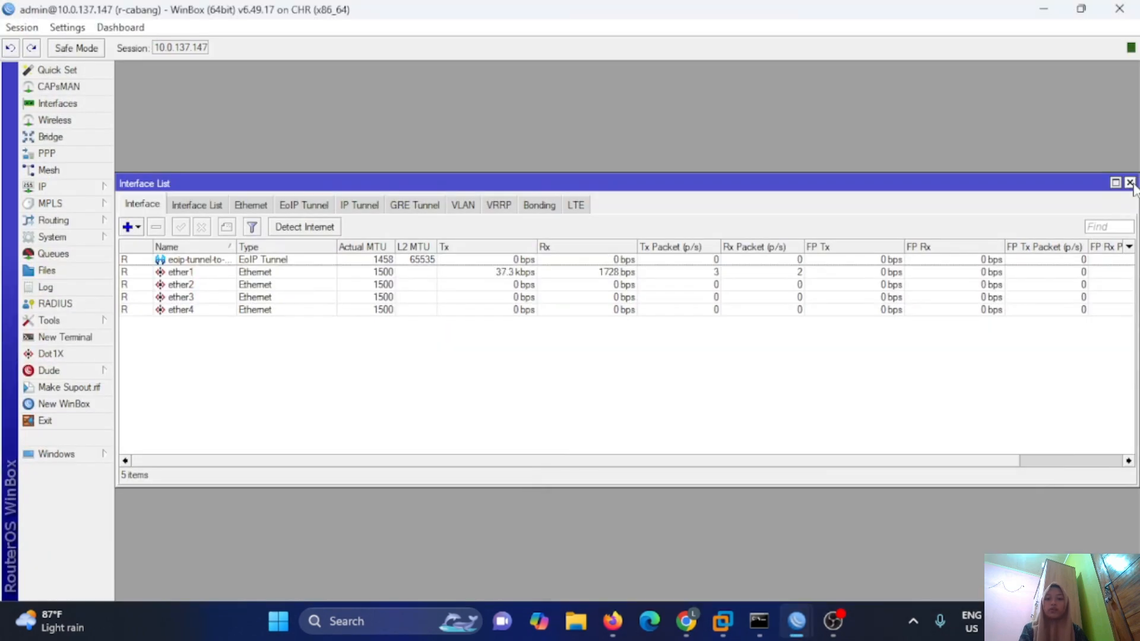
{"action": "left_click", "coordinate": [1130, 183]}
{"action": "left_click", "coordinate": [51, 137]}
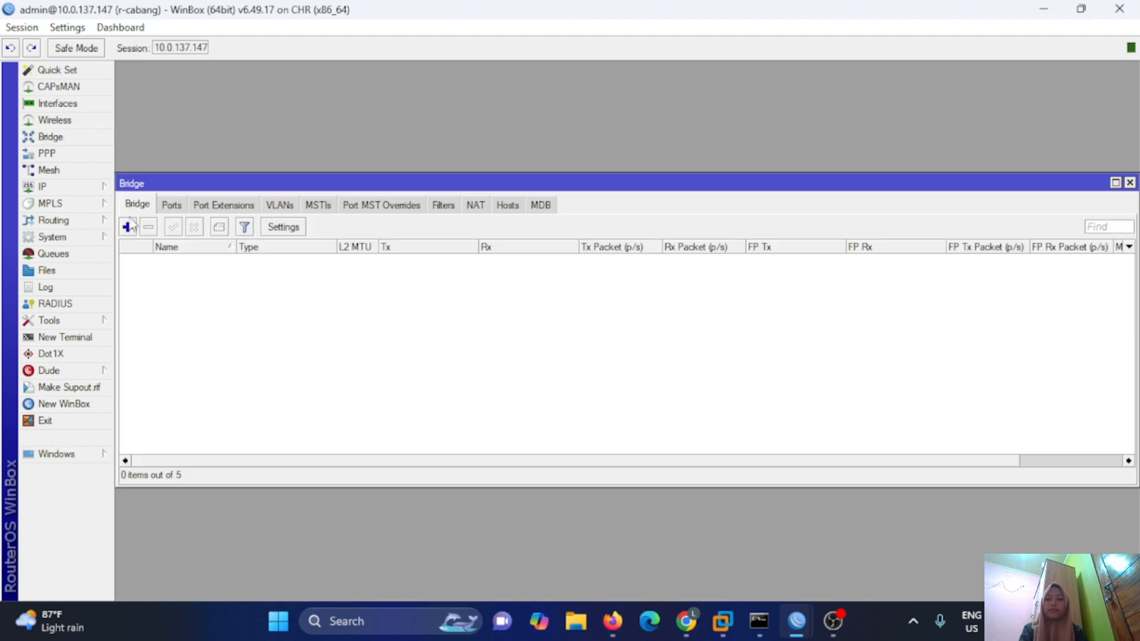
{"action": "left_click", "coordinate": [128, 227]}
{"action": "type", "text": "bridge-for-eoip"}
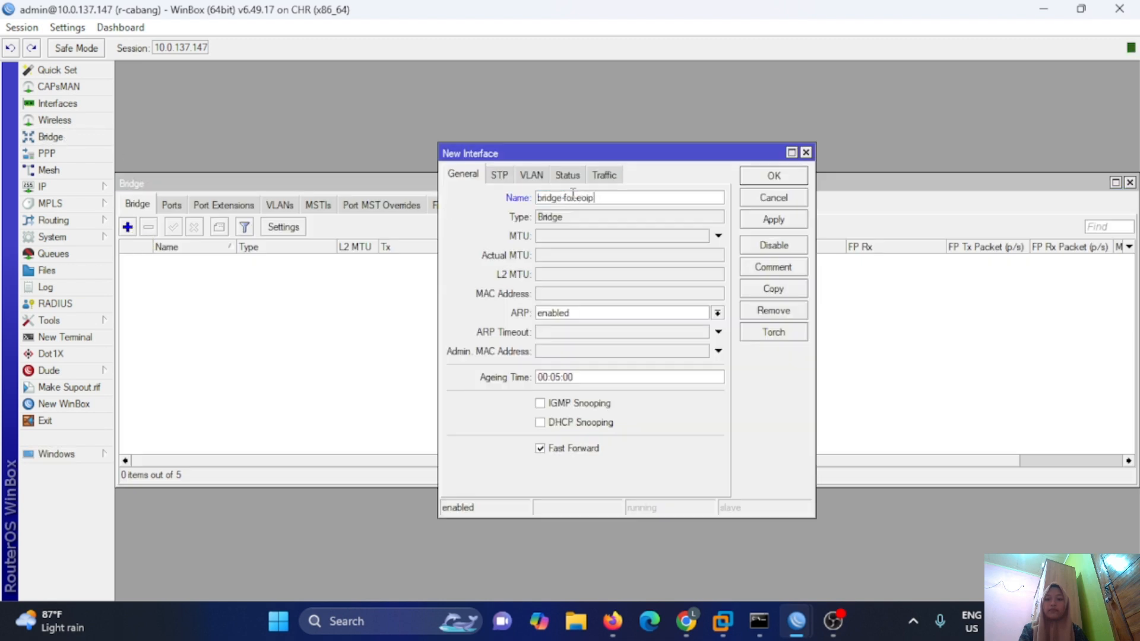
{"action": "left_click", "coordinate": [772, 177]}
Add ether2 and the EoIP tunnel as bridge-for-eoip ports, then return to the PNETLab topology.
{"action": "left_click", "coordinate": [171, 205]}
{"action": "left_click", "coordinate": [128, 227]}
{"action": "left_click", "coordinate": [704, 235]}
{"action": "left_click", "coordinate": [644, 291]}
{"action": "left_click", "coordinate": [760, 212]}
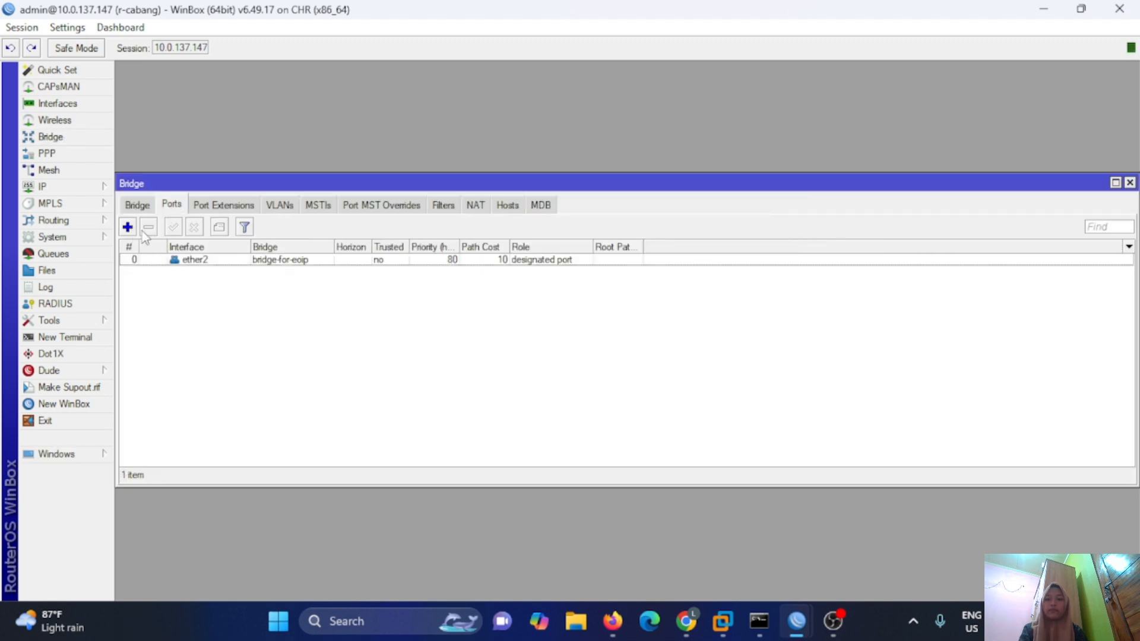
{"action": "left_click", "coordinate": [128, 227]}
{"action": "left_click", "coordinate": [704, 234]}
{"action": "left_click", "coordinate": [653, 270]}
{"action": "left_click", "coordinate": [754, 214]}
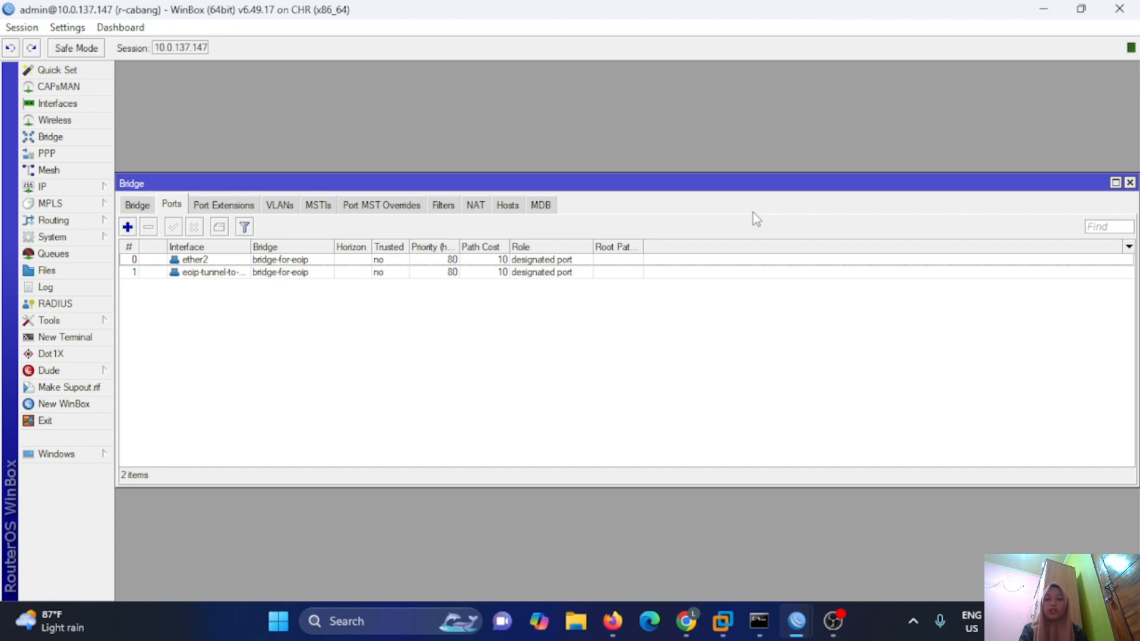
{"action": "left_click", "coordinate": [612, 621]}
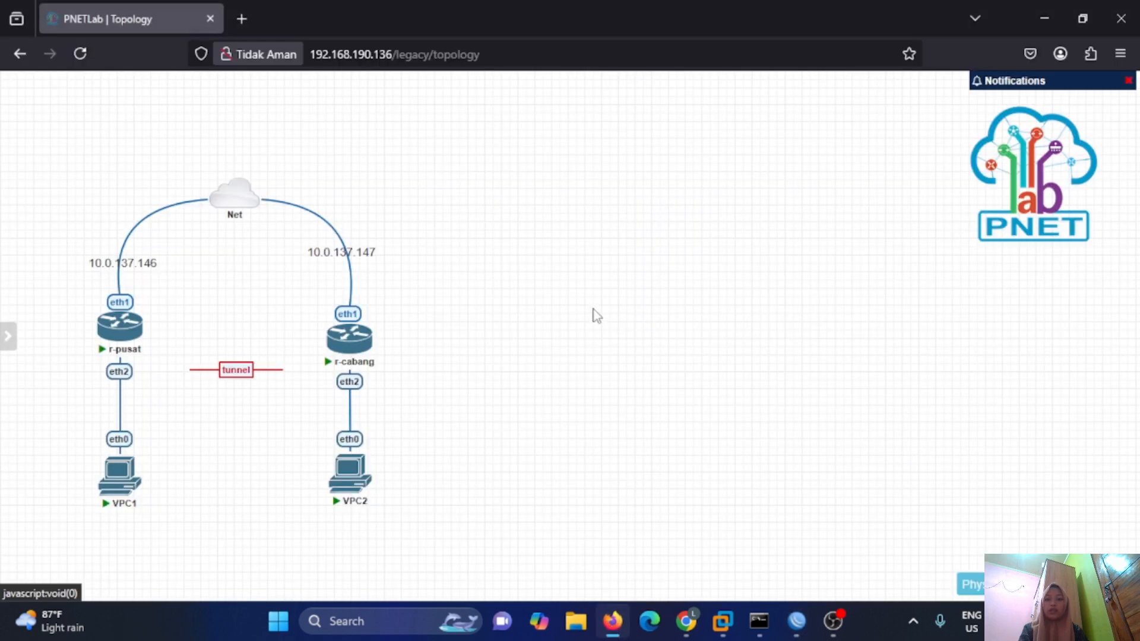
Open the VPC1 and VPC2 consoles side by side.
{"action": "left_click", "coordinate": [118, 475]}
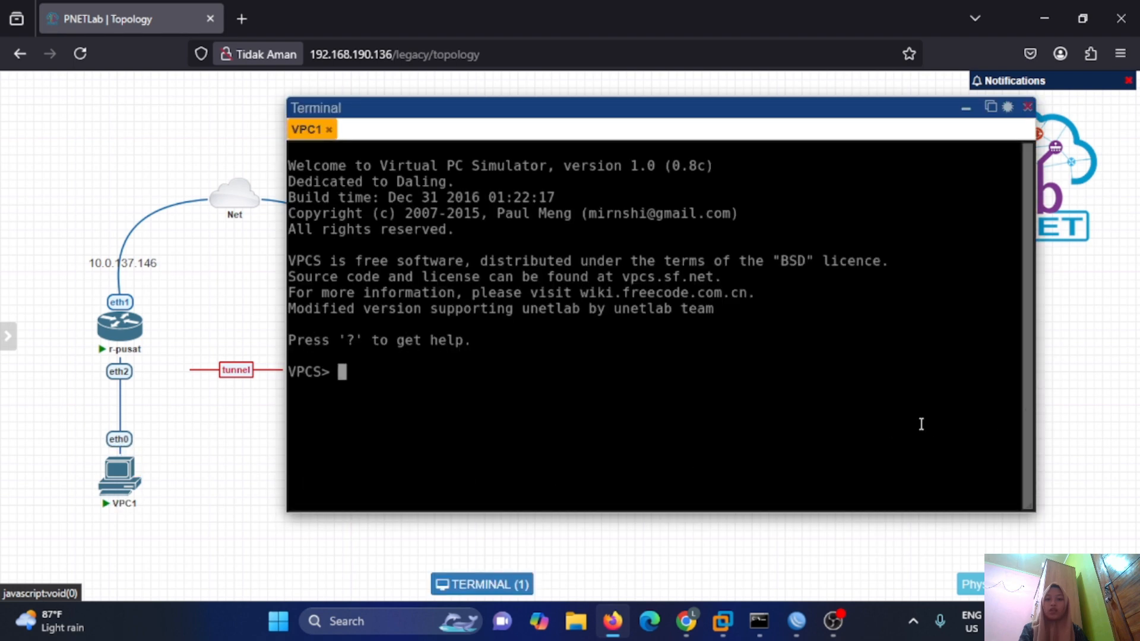
{"action": "left_click_drag", "start_coordinate": [921, 422], "coordinate": [1024, 431]}
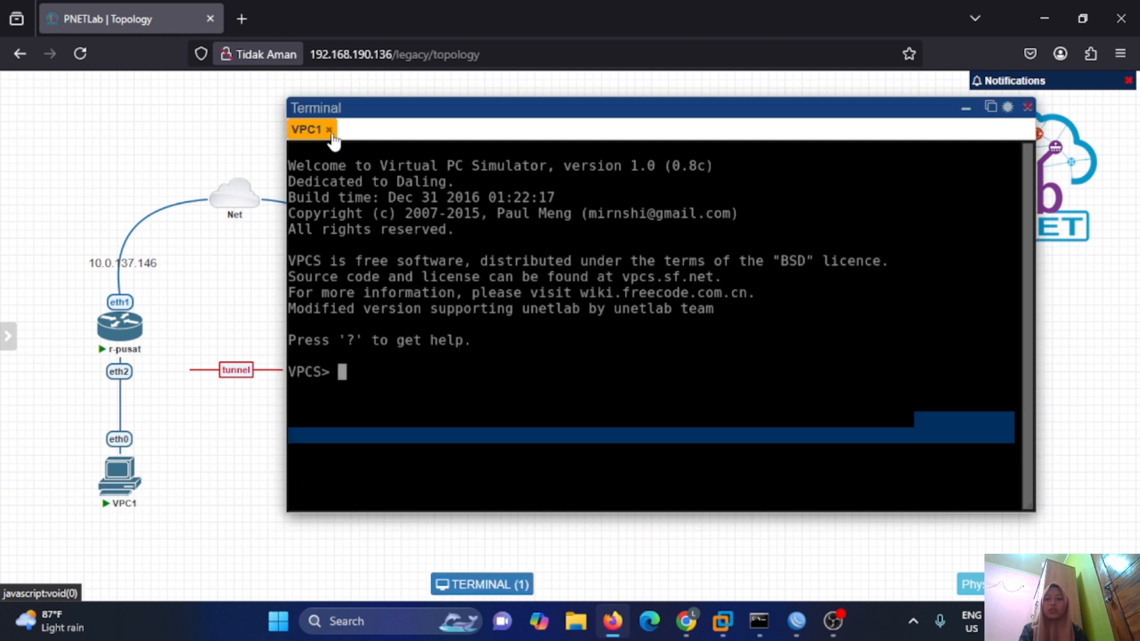
{"action": "left_click", "coordinate": [328, 129]}
{"action": "left_click", "coordinate": [126, 473]}
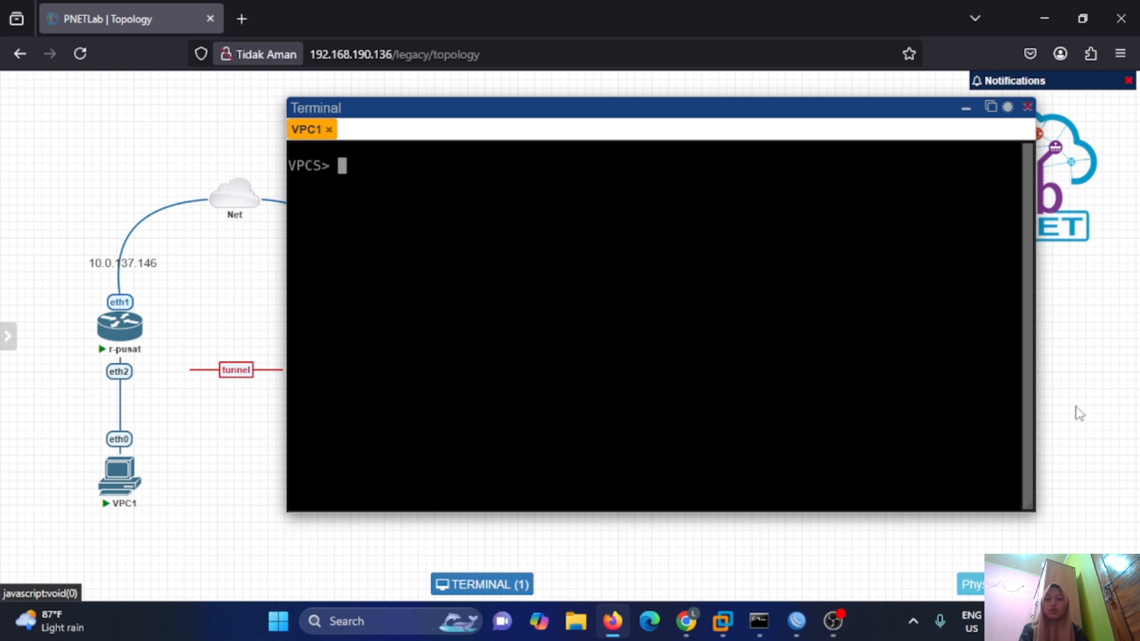
{"action": "left_click_drag", "start_coordinate": [1031, 389], "coordinate": [748, 429]}
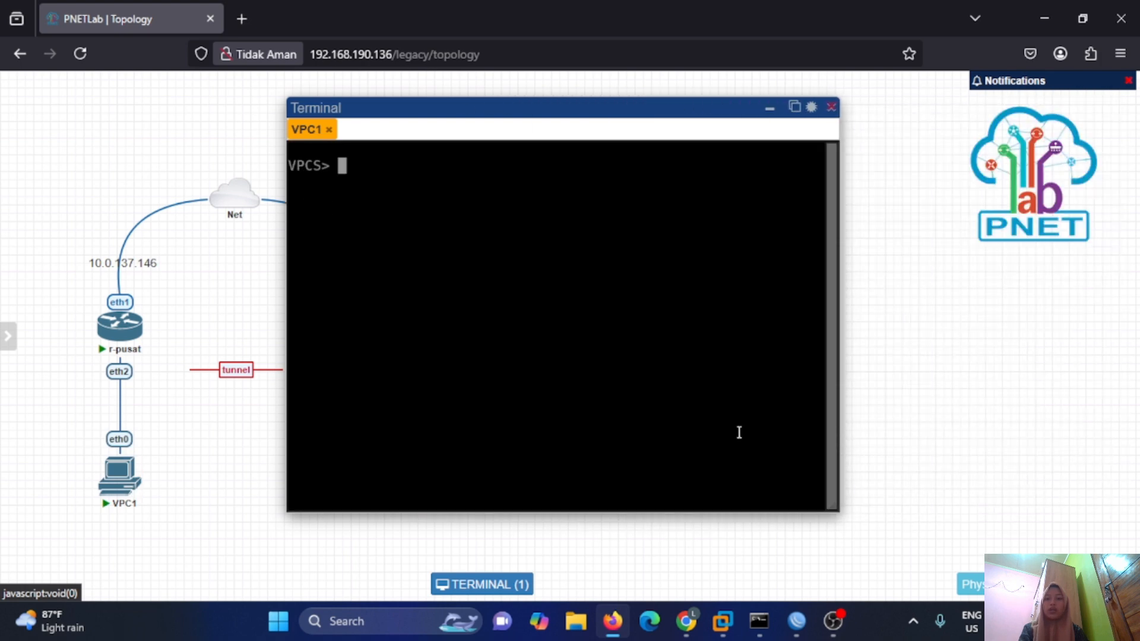
{"action": "left_click_drag", "start_coordinate": [603, 111], "coordinate": [768, 133]}
{"action": "left_click", "coordinate": [350, 475]}
{"action": "left_click", "coordinate": [473, 156]}
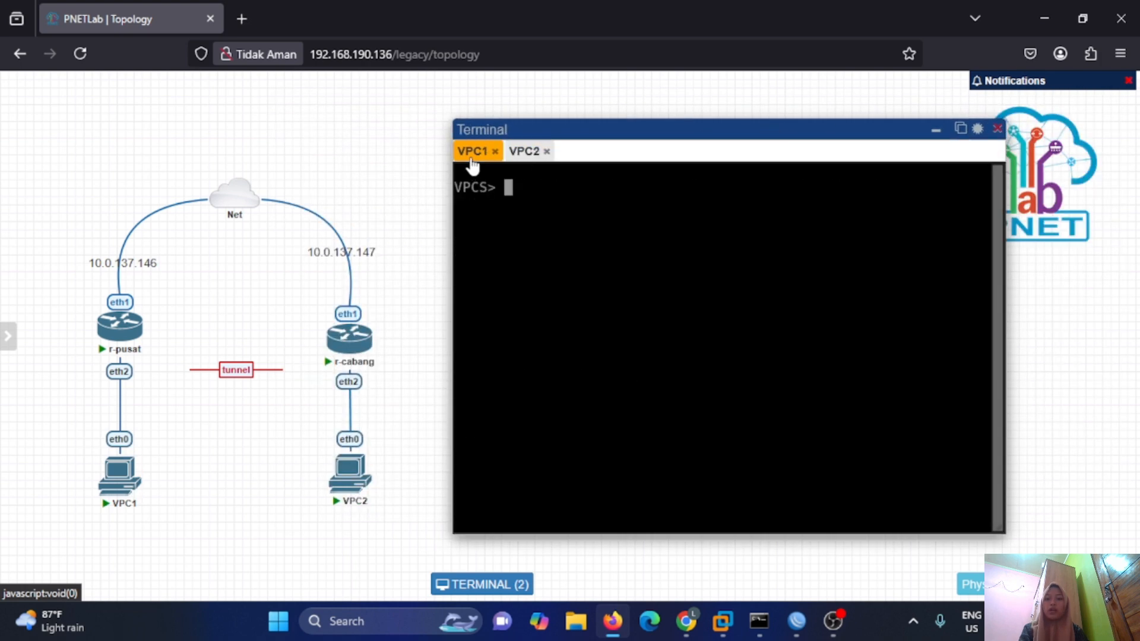
Assign VPC1 the address 192.168.1.6/24 and check it with show ip.
{"action": "type", "text": "ip 192.168.1.6/24"}
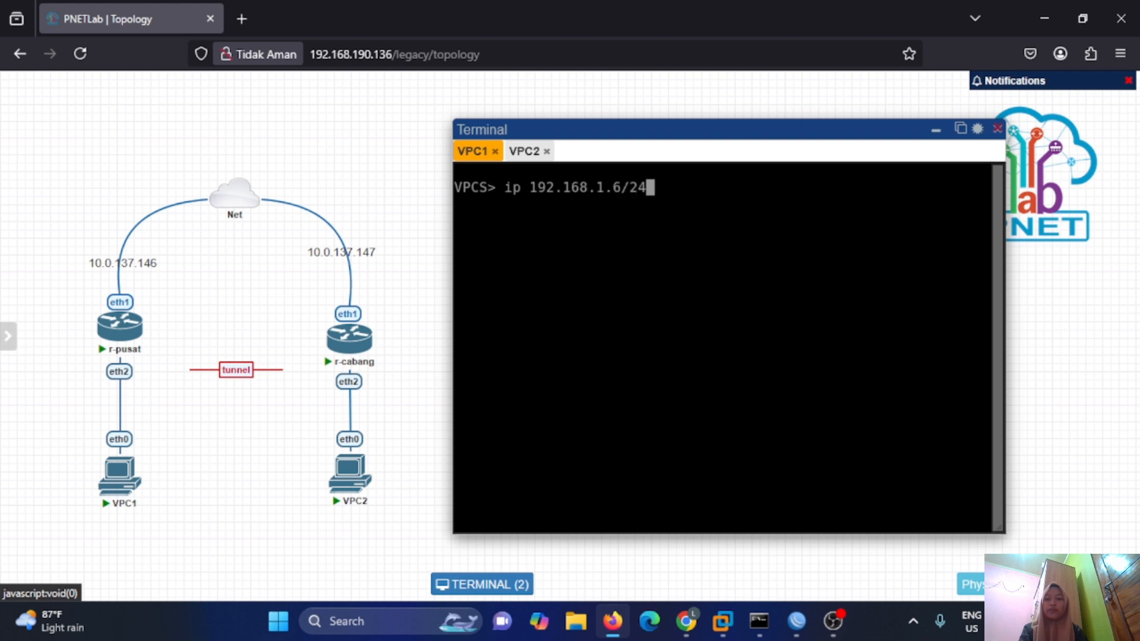
{"action": "key", "text": "Return"}
{"action": "type", "text": "show ip"}
{"action": "key", "text": "Return"}
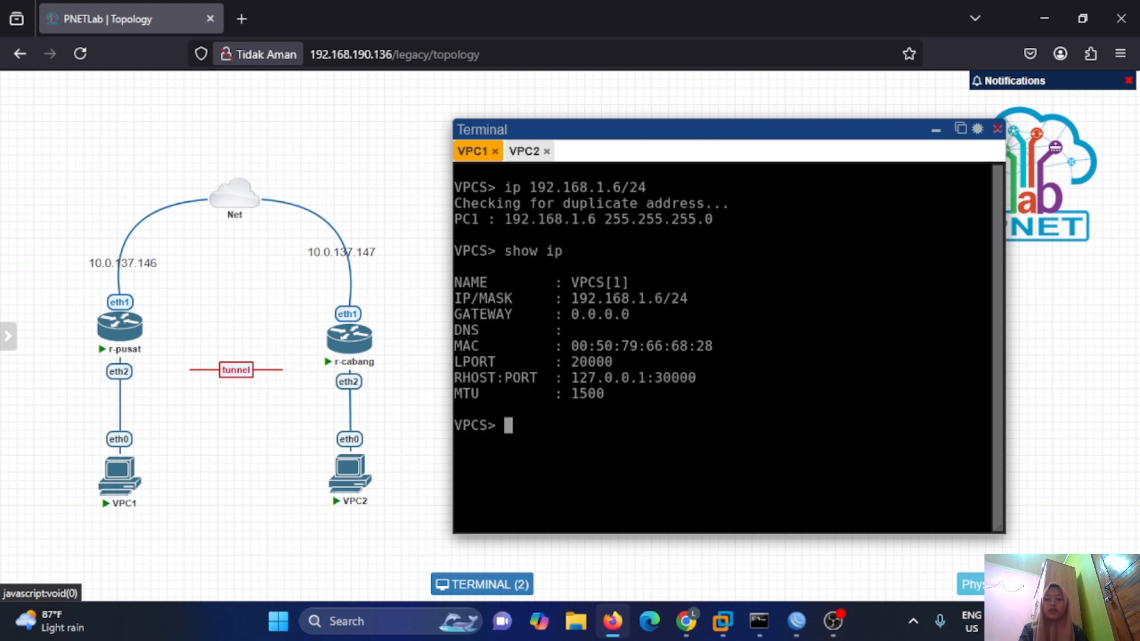
Give VPC2 192.168.1.7/24 and ping 192.168.1.6 until replies arrive, then stop.
{"action": "left_click", "coordinate": [522, 151]}
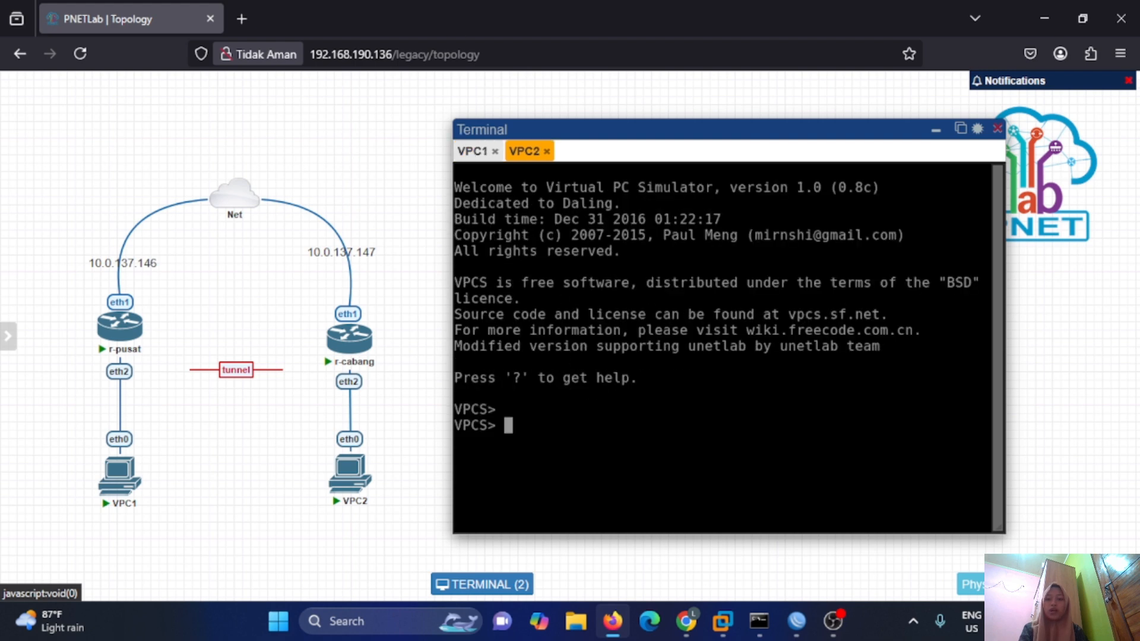
{"action": "type", "text": "ip 192.168.1.7/24"}
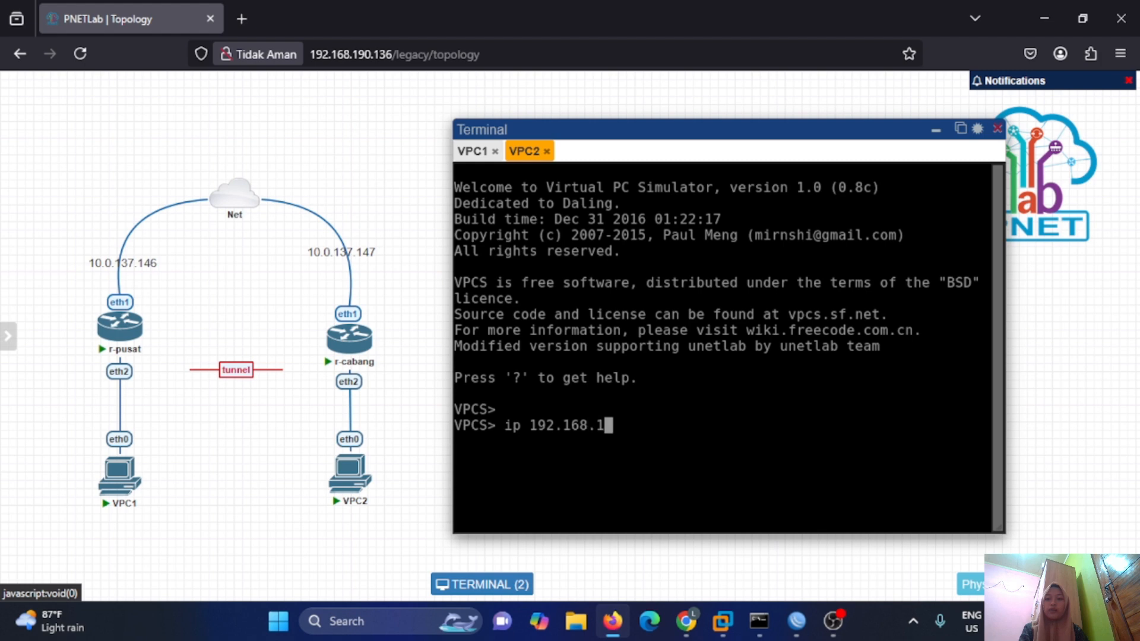
{"action": "key", "text": "Return"}
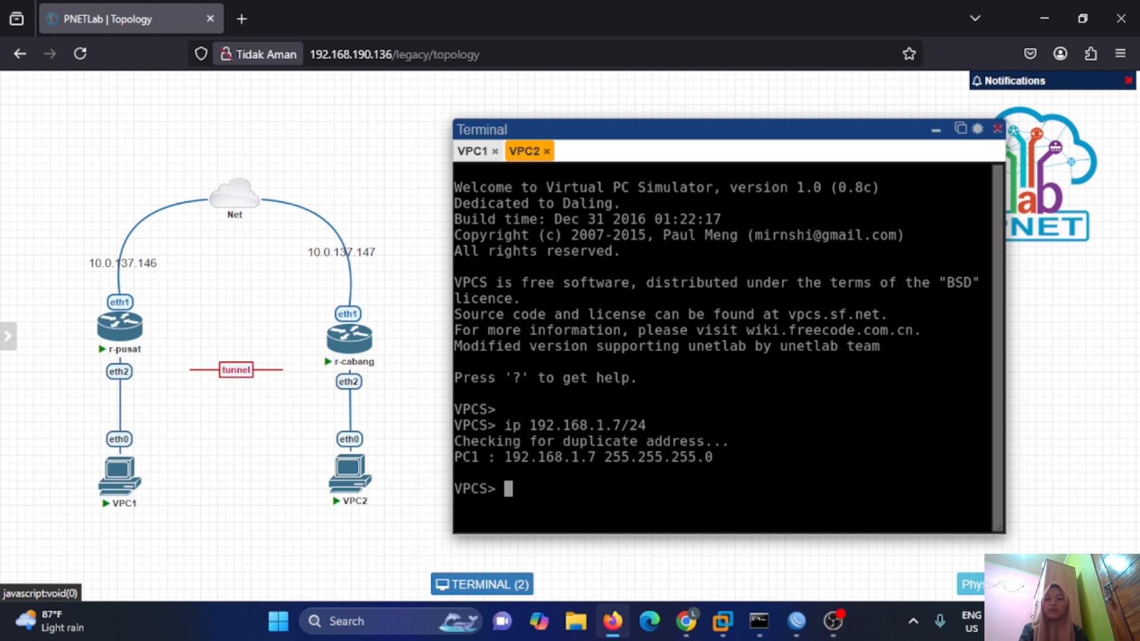
{"action": "type", "text": "ping 1"}
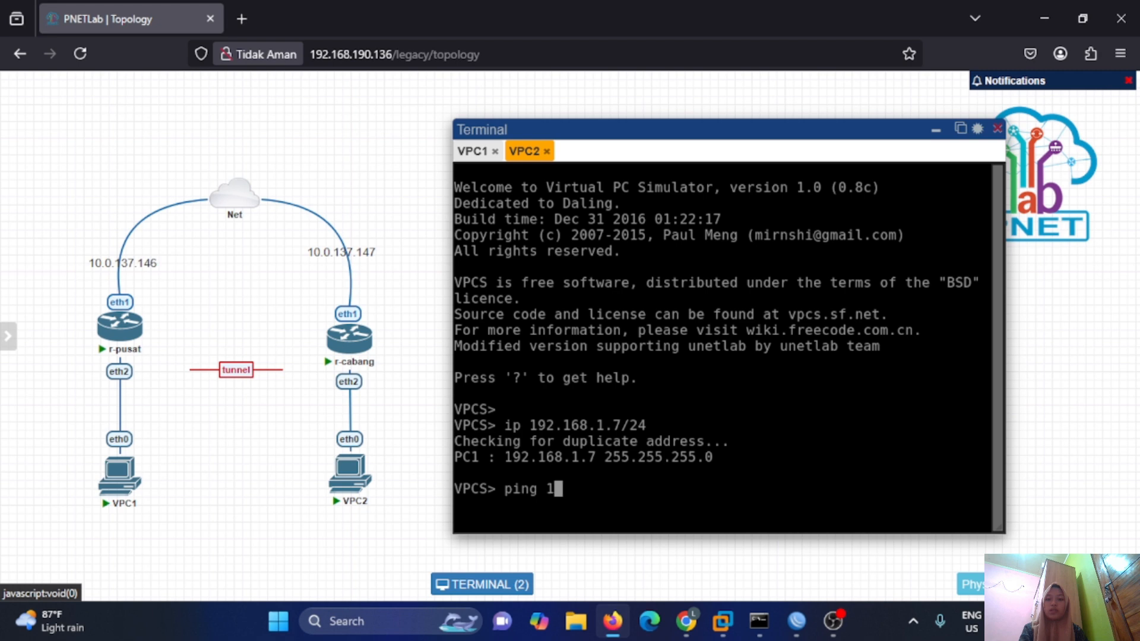
{"action": "type", "text": "92.168.1.6"}
{"action": "key", "text": "Return"}
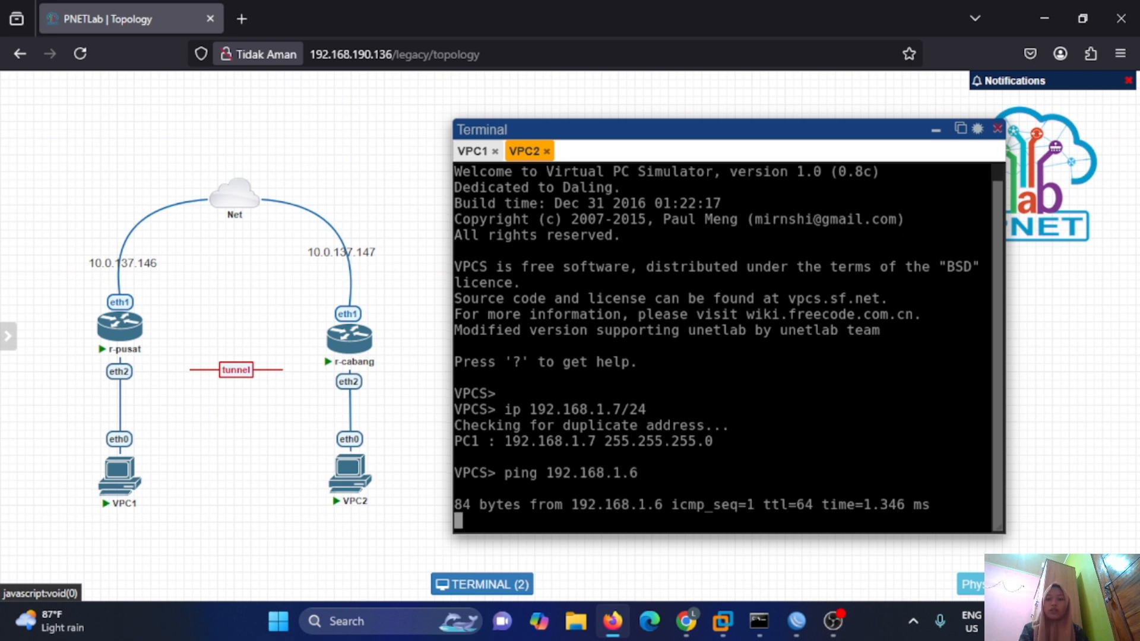
{"action": "key", "text": "ctrl+c"}
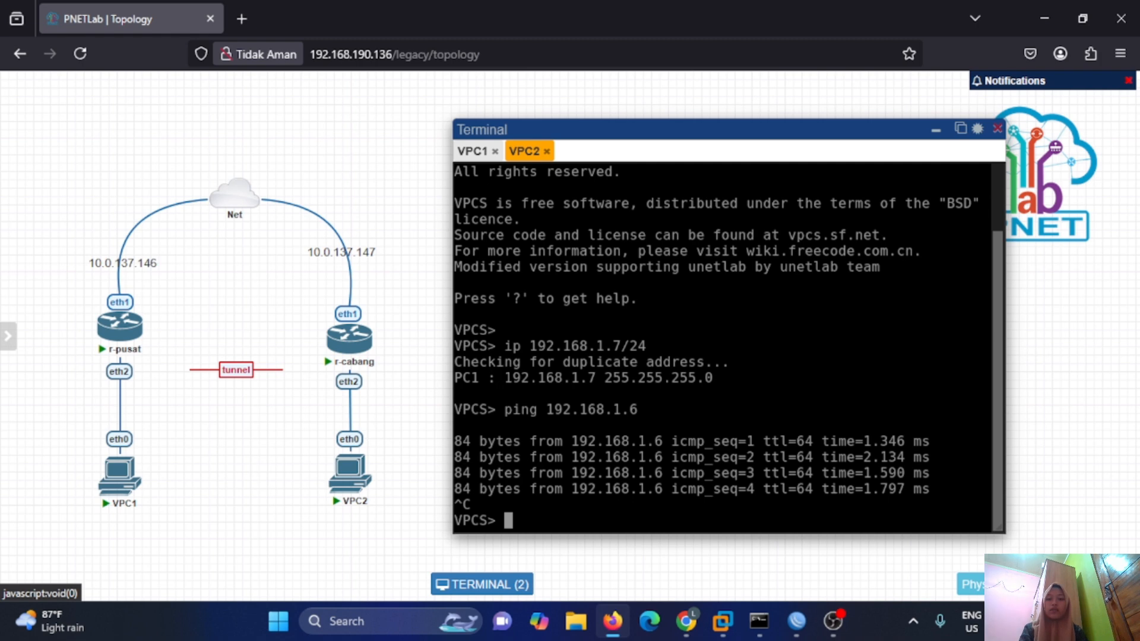
On r-pusat, close the bridge window and add 192.168.1.1/24 on bridge-for-eoip.
{"action": "mouse_move", "coordinate": [796, 621]}
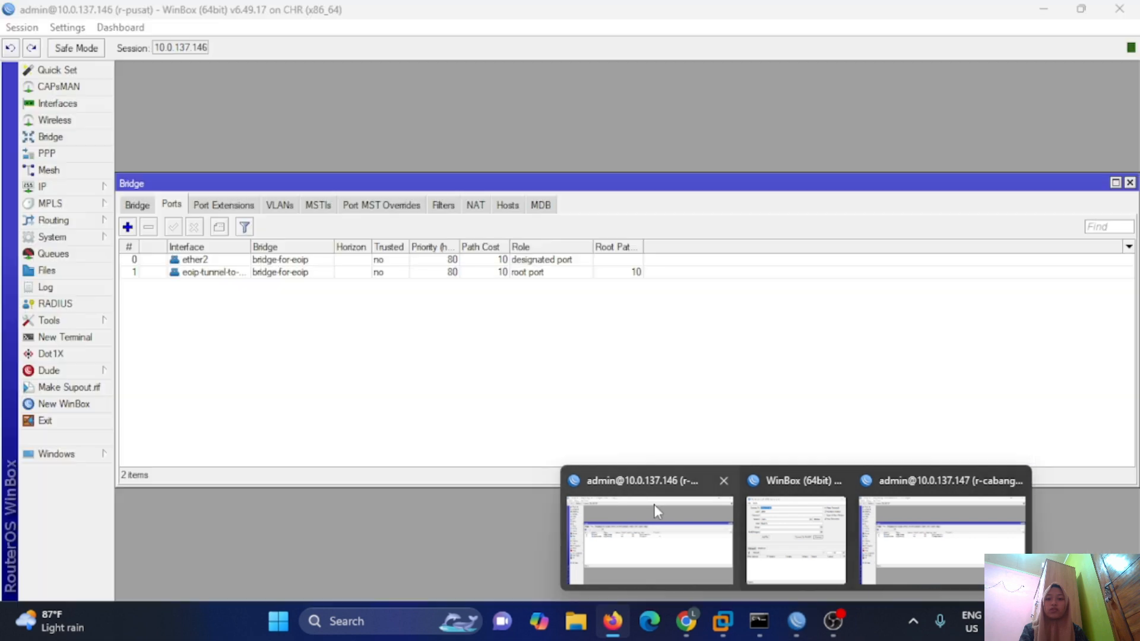
{"action": "left_click", "coordinate": [653, 505]}
{"action": "left_click_drag", "start_coordinate": [1138, 176], "coordinate": [1132, 189]}
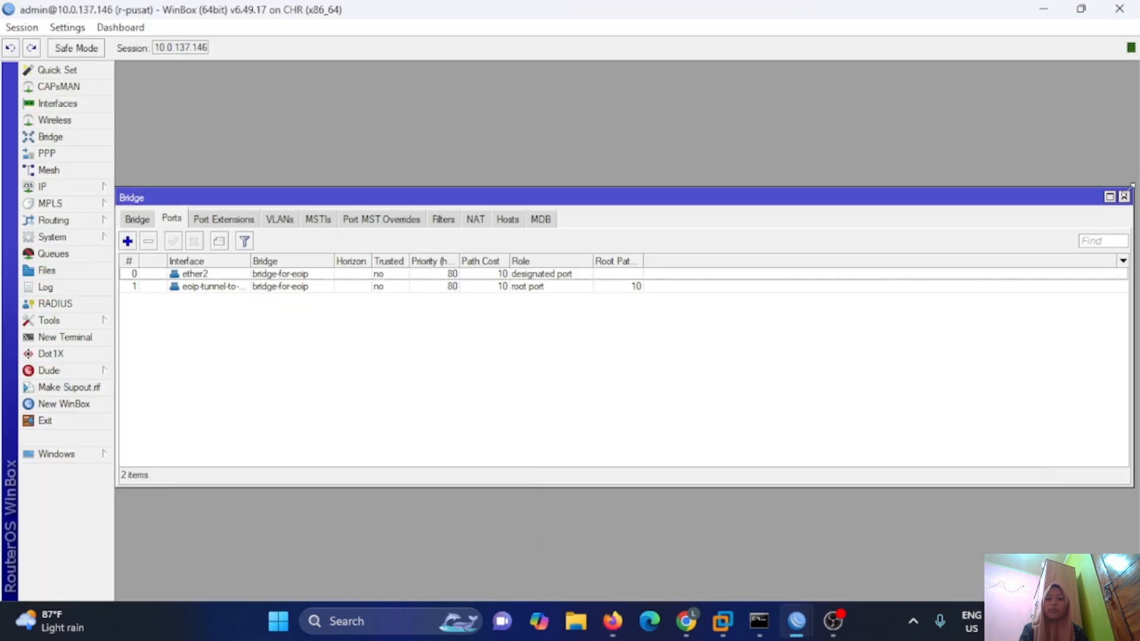
{"action": "left_click", "coordinate": [1123, 198]}
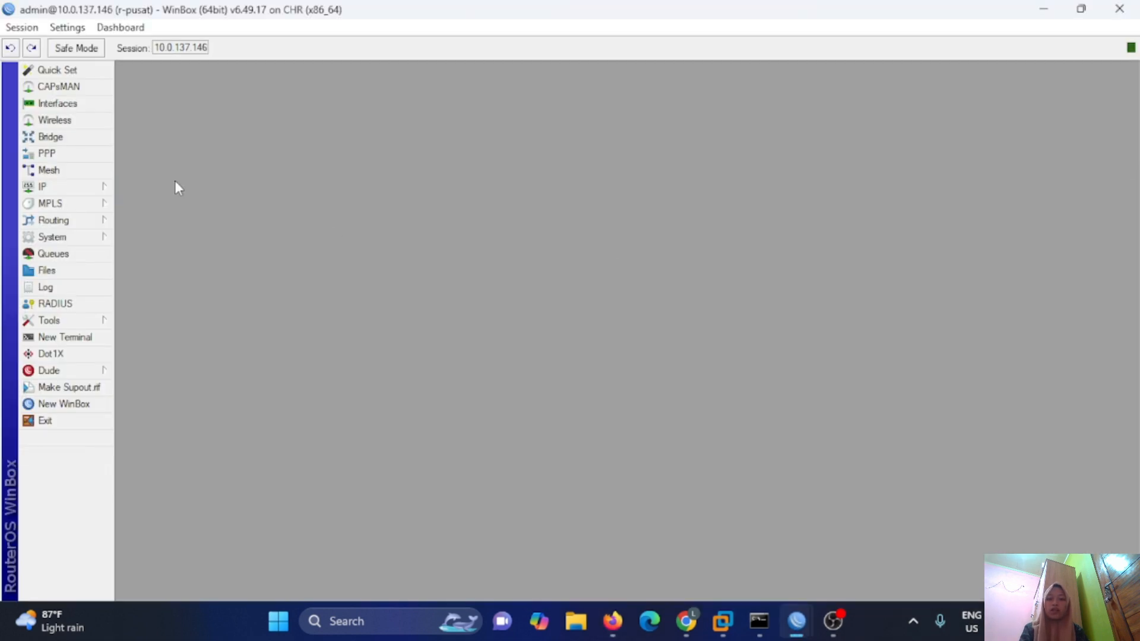
{"action": "left_click", "coordinate": [82, 186]}
{"action": "left_click", "coordinate": [136, 205]}
{"action": "left_click", "coordinate": [499, 216]}
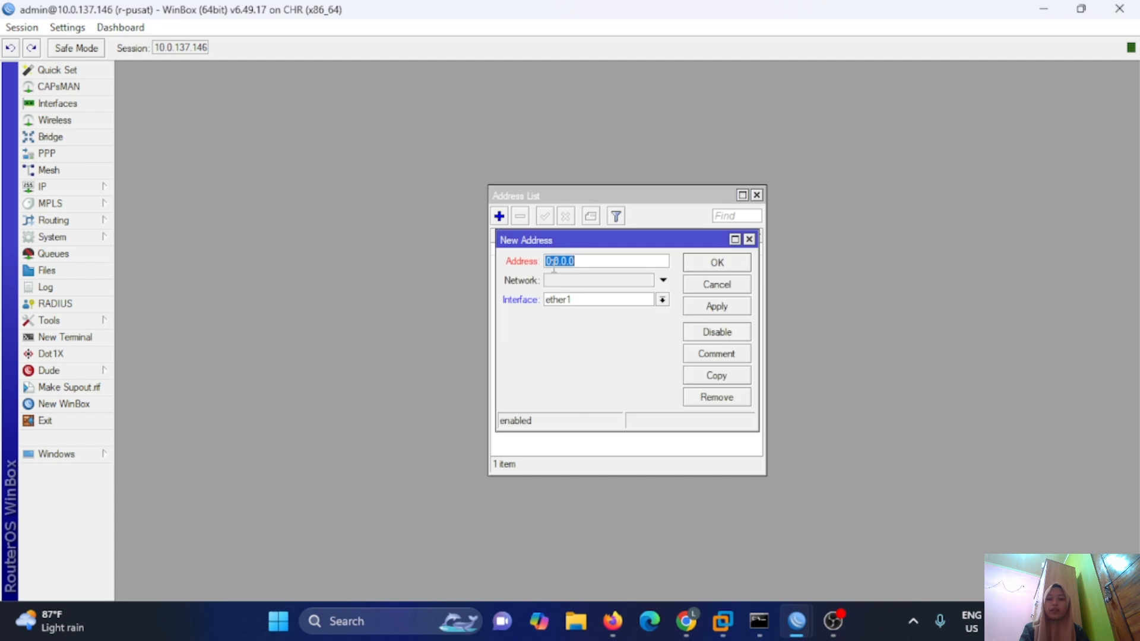
{"action": "type", "text": "192.168.1.1"}
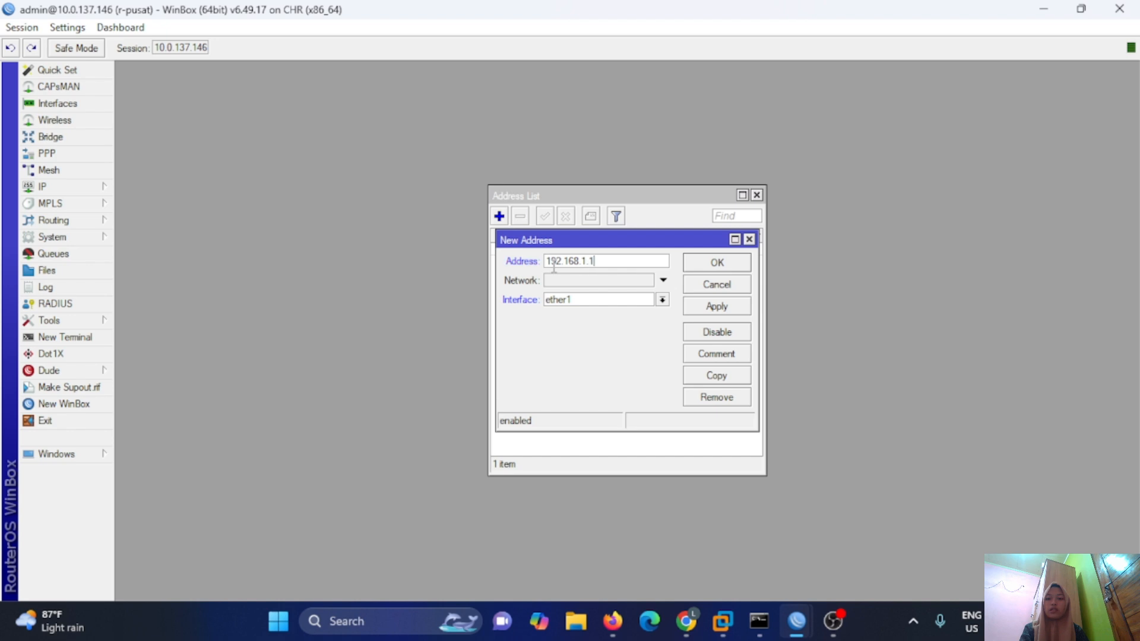
{"action": "type", "text": "/24"}
{"action": "left_click", "coordinate": [662, 299]}
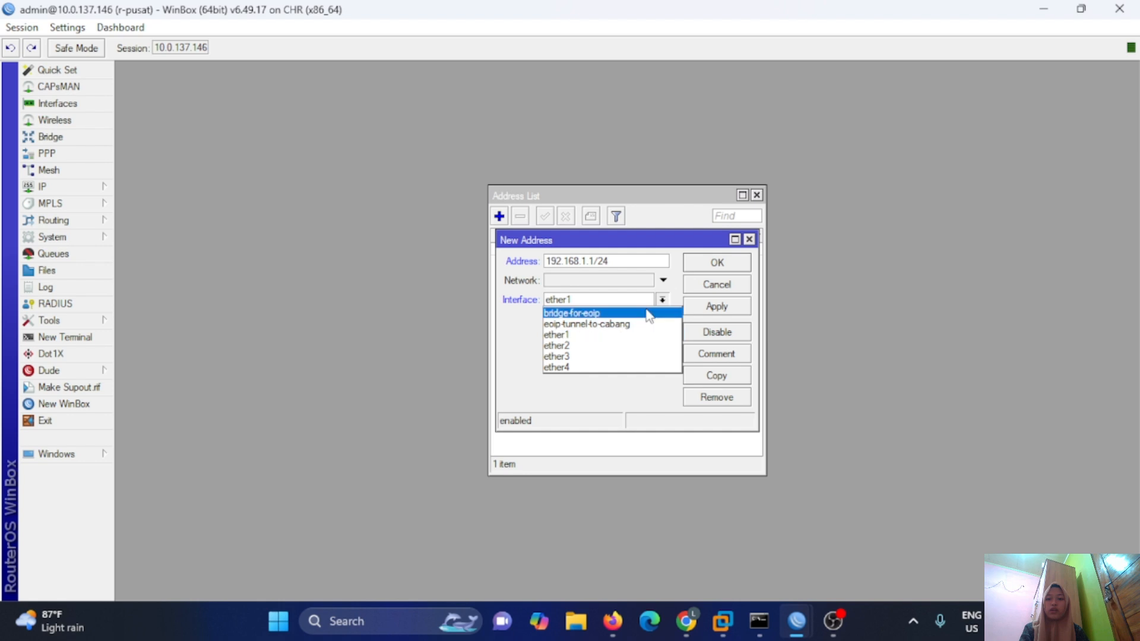
{"action": "left_click", "coordinate": [648, 313]}
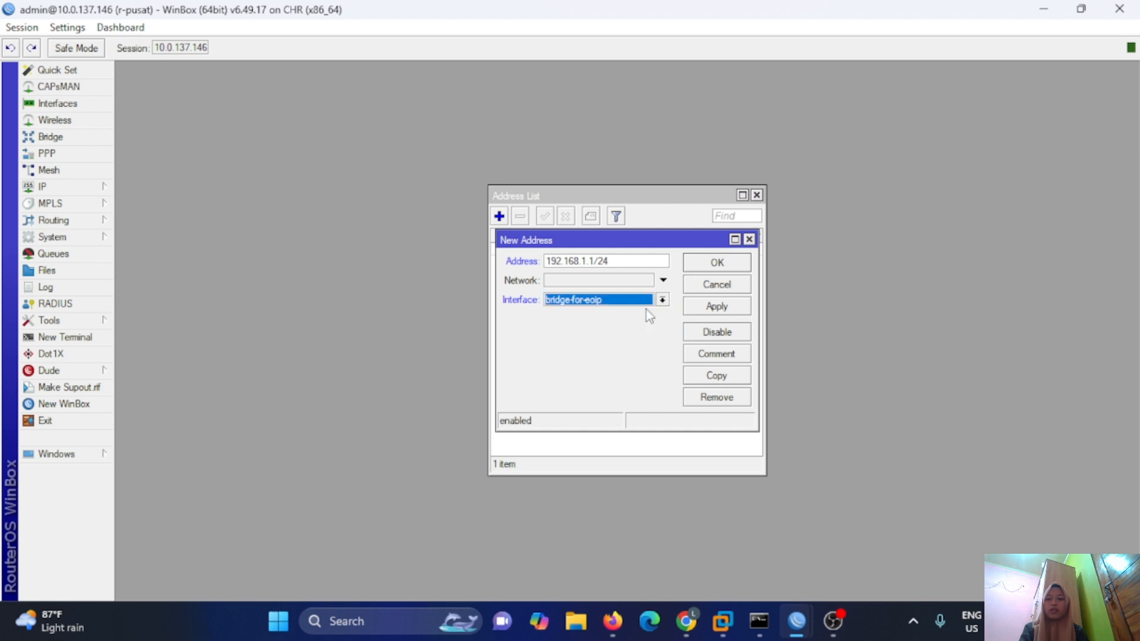
{"action": "left_click", "coordinate": [716, 307]}
{"action": "left_click", "coordinate": [716, 265]}
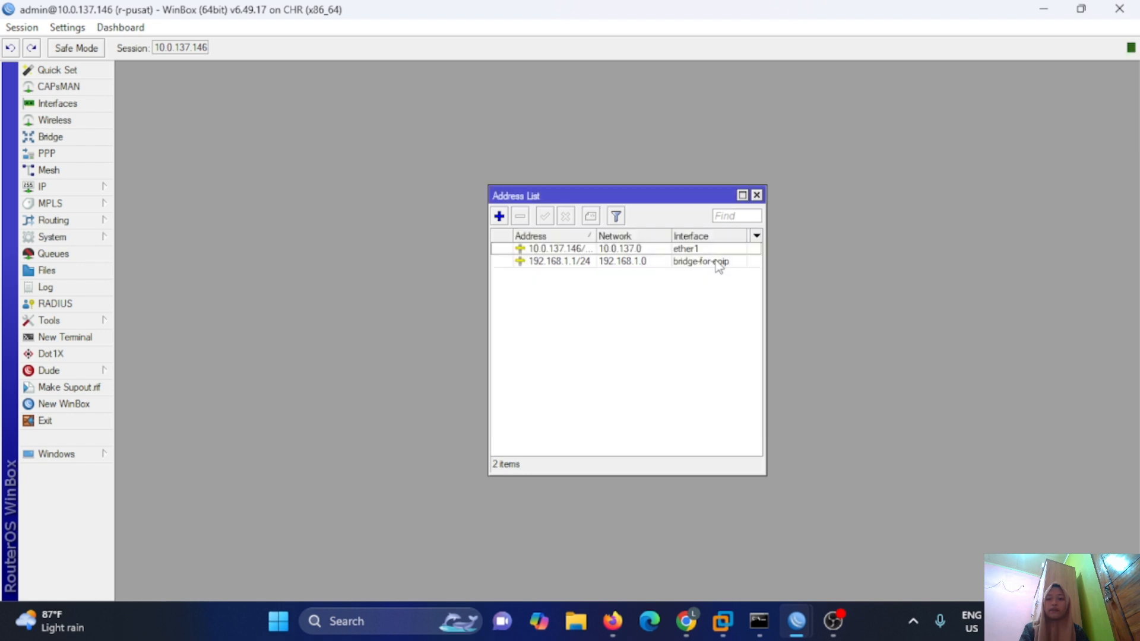
Add a NAT rule with out-interface ether1 and action masquerade.
{"action": "left_click", "coordinate": [98, 187]}
{"action": "left_click", "coordinate": [137, 308]}
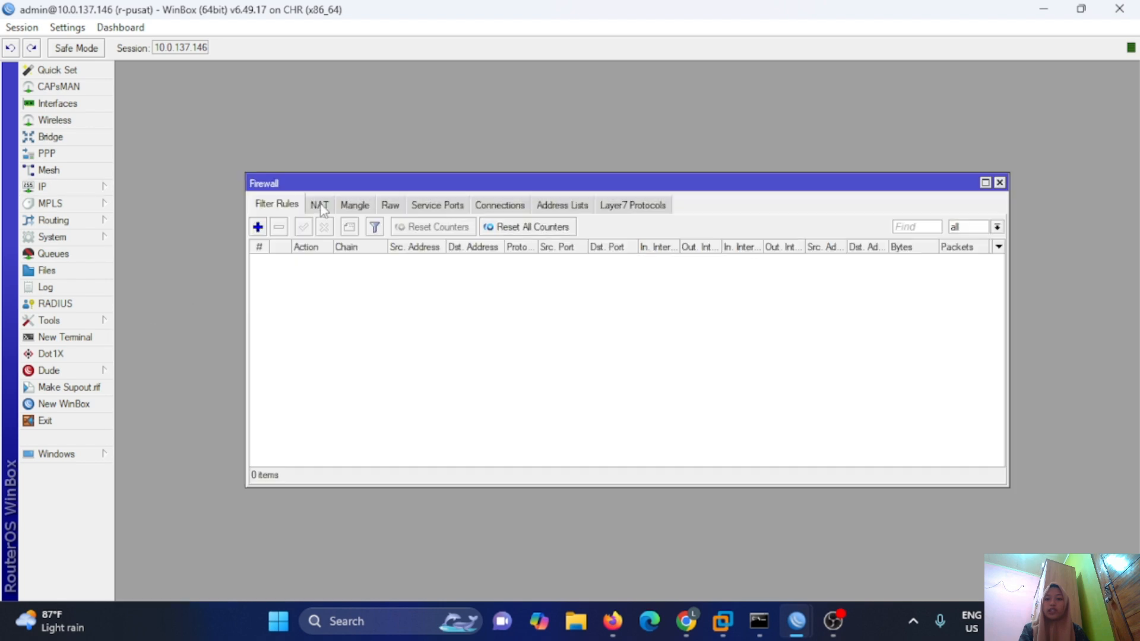
{"action": "left_click", "coordinate": [321, 208]}
{"action": "left_click", "coordinate": [257, 227]}
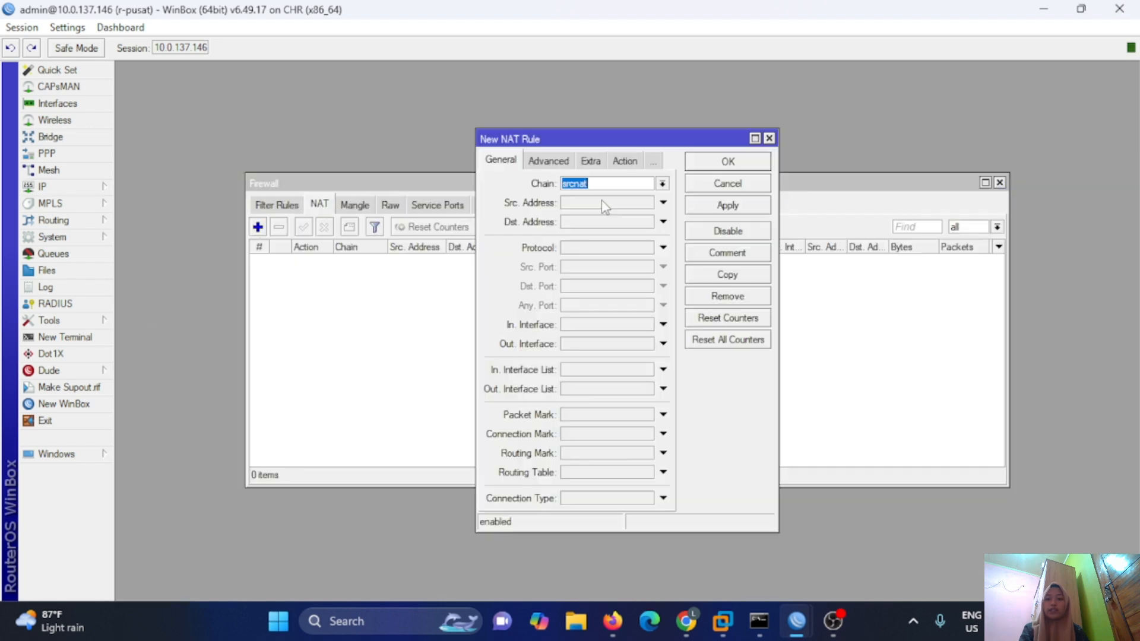
{"action": "left_click", "coordinate": [663, 345]}
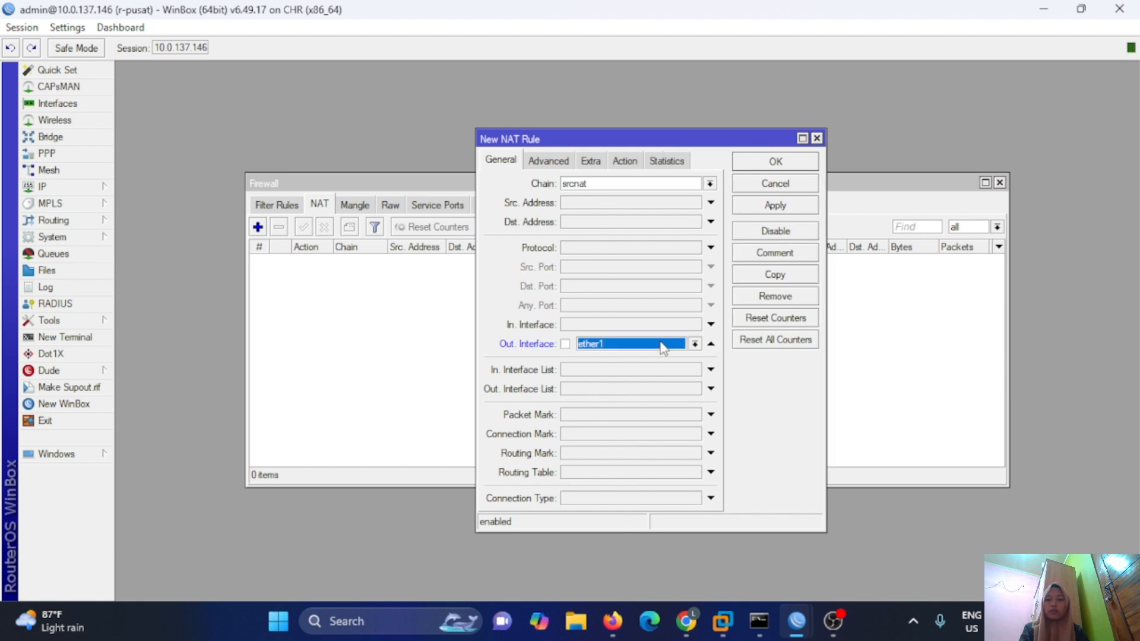
{"action": "left_click", "coordinate": [623, 161]}
{"action": "left_click", "coordinate": [710, 184]}
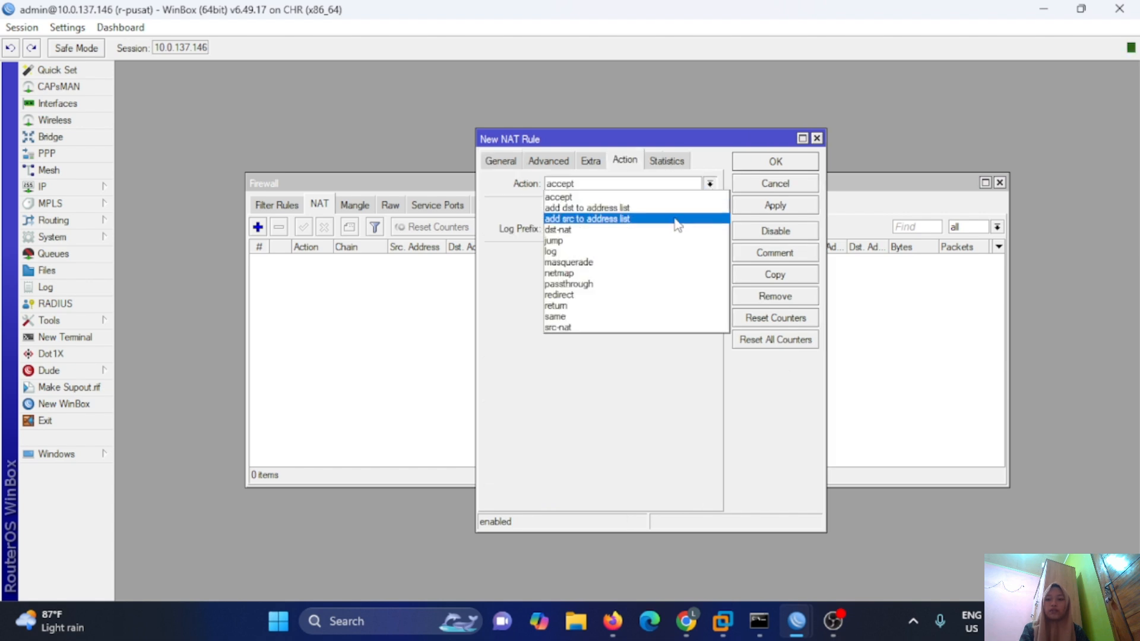
{"action": "left_click", "coordinate": [645, 262]}
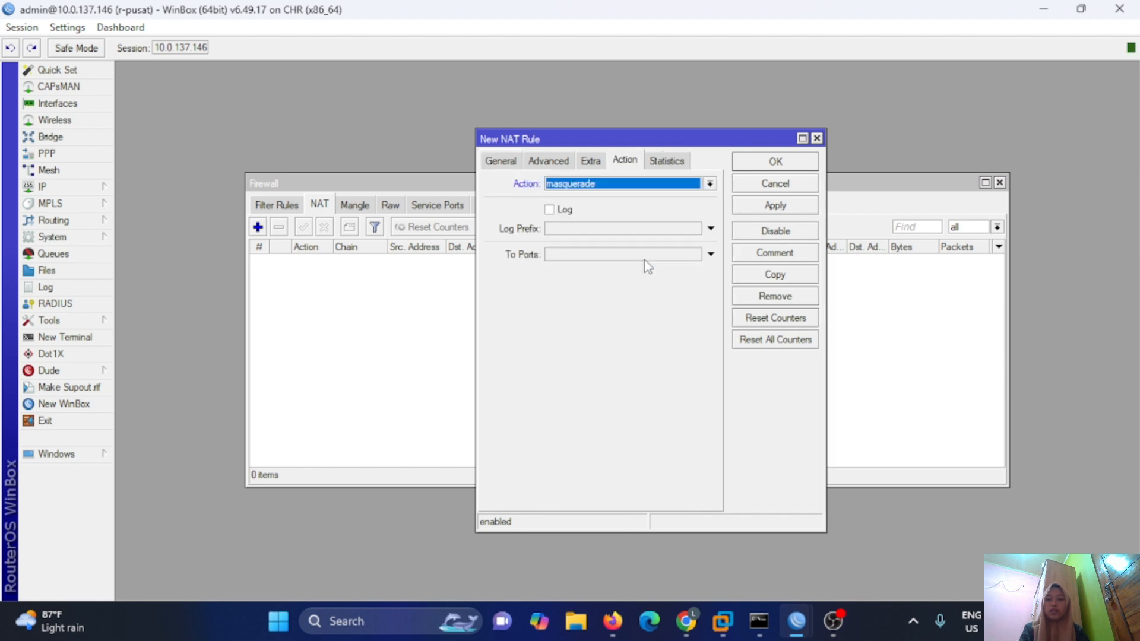
{"action": "left_click", "coordinate": [779, 207]}
{"action": "left_click", "coordinate": [783, 168]}
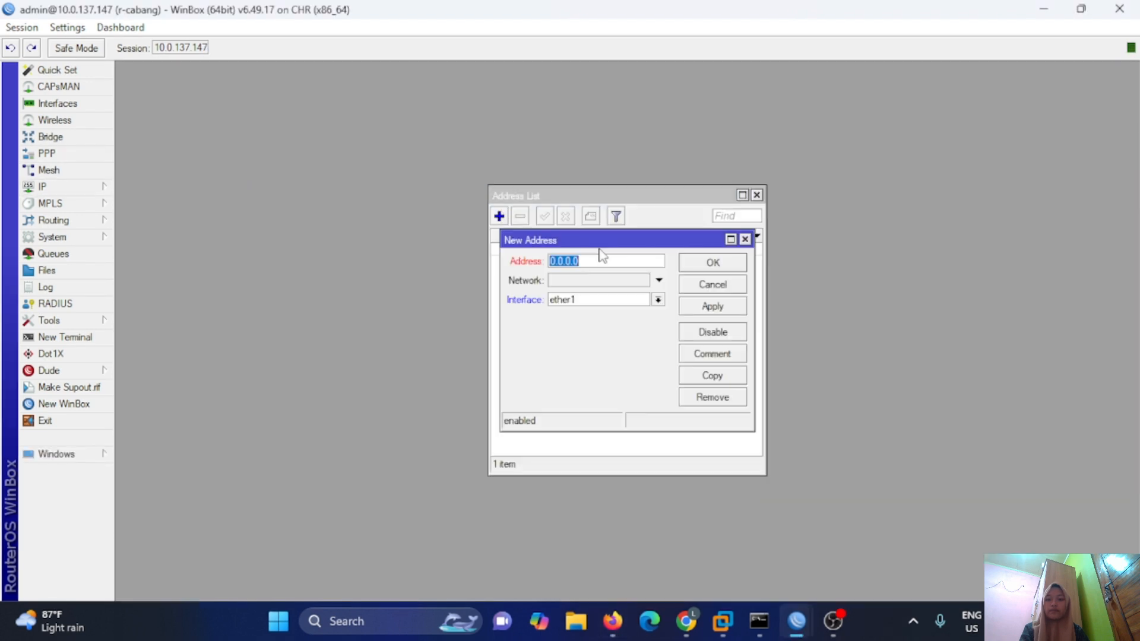
Add the address 192.168.1.2/24 on bridge-for-eoip.
{"action": "type", "text": "192.168.1.2/24"}
{"action": "left_click", "coordinate": [658, 300]}
{"action": "left_click", "coordinate": [641, 314]}
{"action": "key", "text": "Return"}
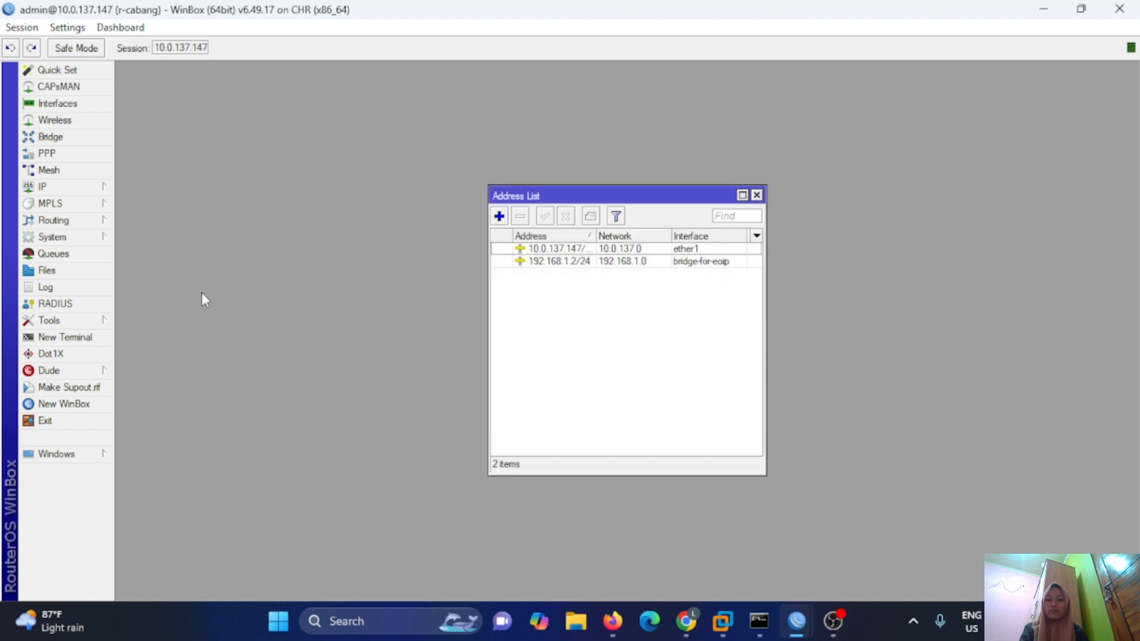
Add a srcnat masquerade rule out ether1, then return to the PNETLab topology.
{"action": "left_click", "coordinate": [47, 187]}
{"action": "left_click", "coordinate": [140, 306]}
{"action": "left_click", "coordinate": [258, 227]}
{"action": "left_click", "coordinate": [663, 344]}
{"action": "left_click", "coordinate": [636, 323]}
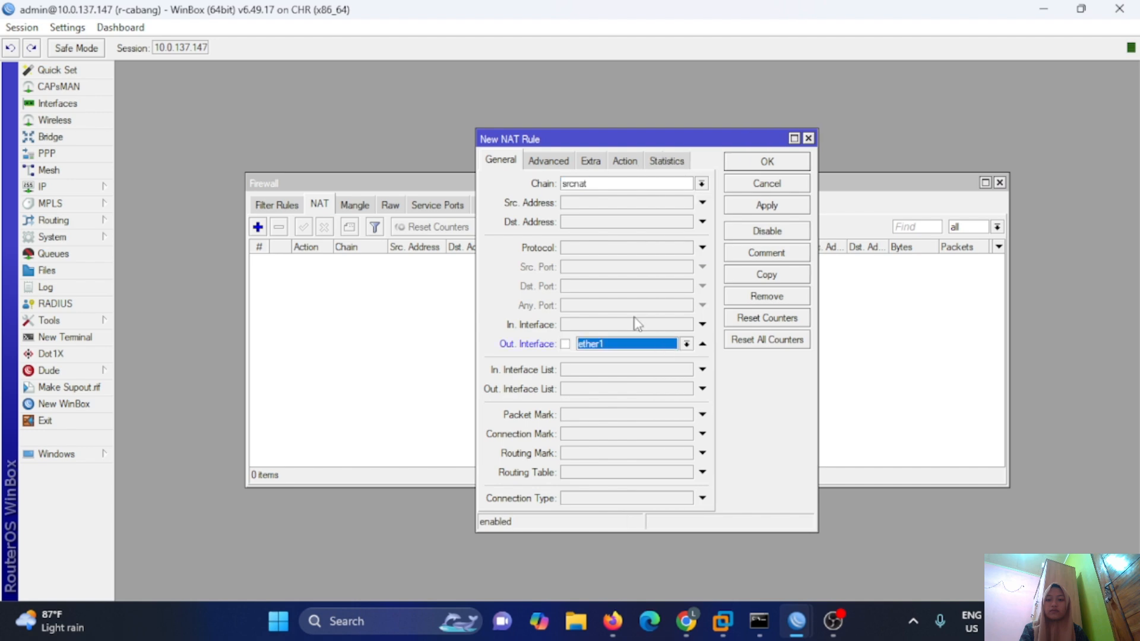
{"action": "left_click", "coordinate": [624, 161]}
{"action": "left_click", "coordinate": [663, 184]}
{"action": "left_click", "coordinate": [641, 260]}
{"action": "left_click", "coordinate": [728, 161]}
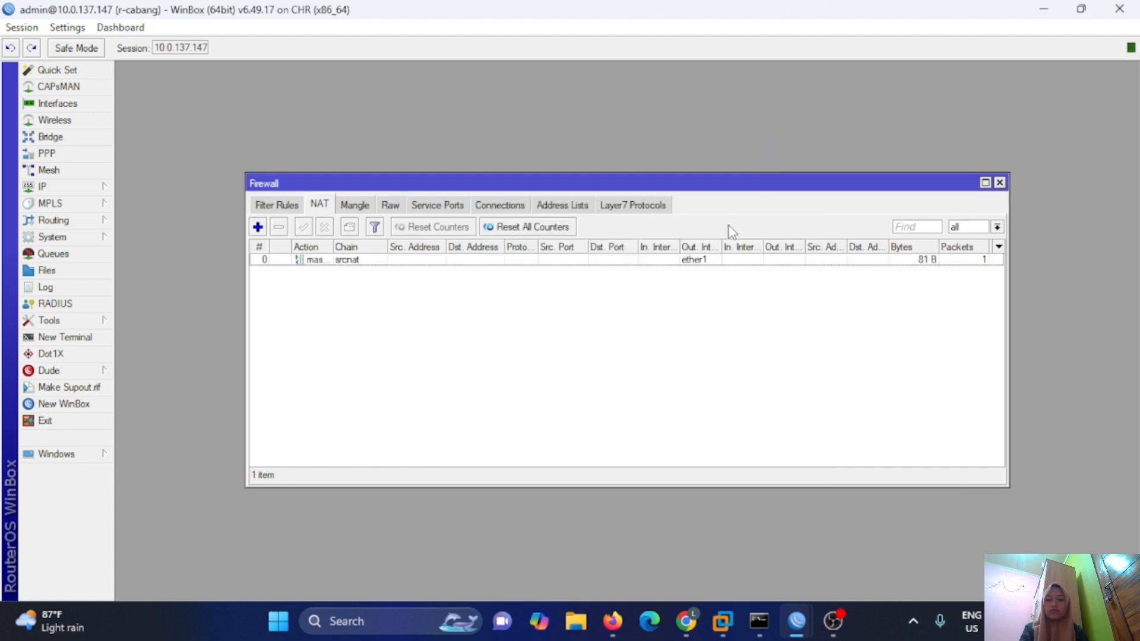
{"action": "left_click", "coordinate": [612, 621]}
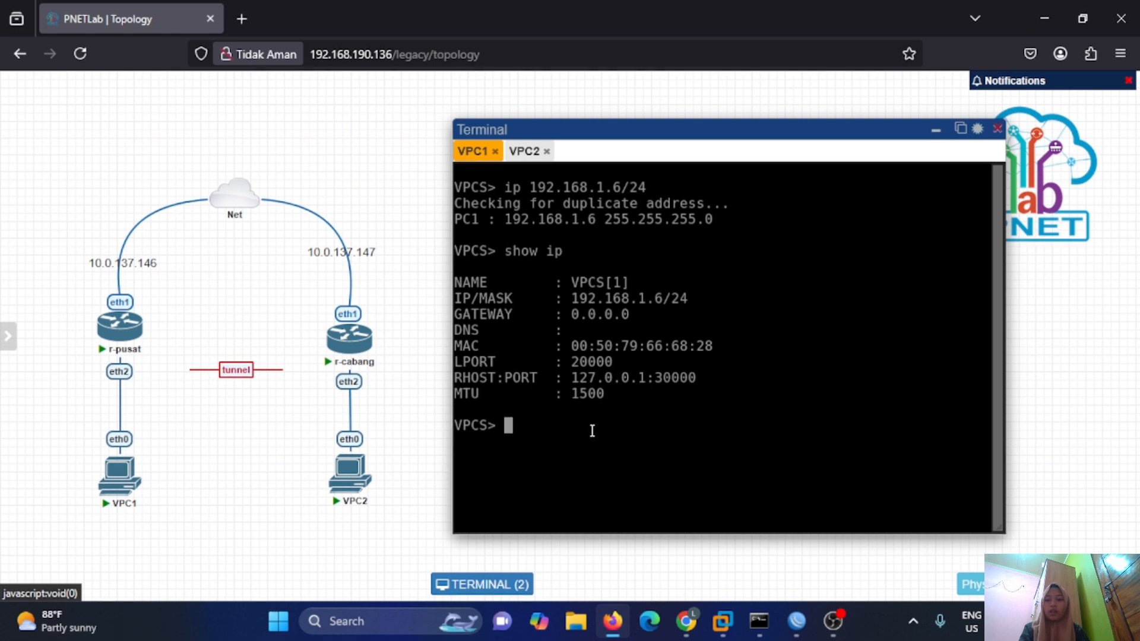
Give VPC1 192.168.1.6/24 with gateway 192.168.1.1 and DNS server 8.8.8.8.
{"action": "type", "text": "ip 192"}
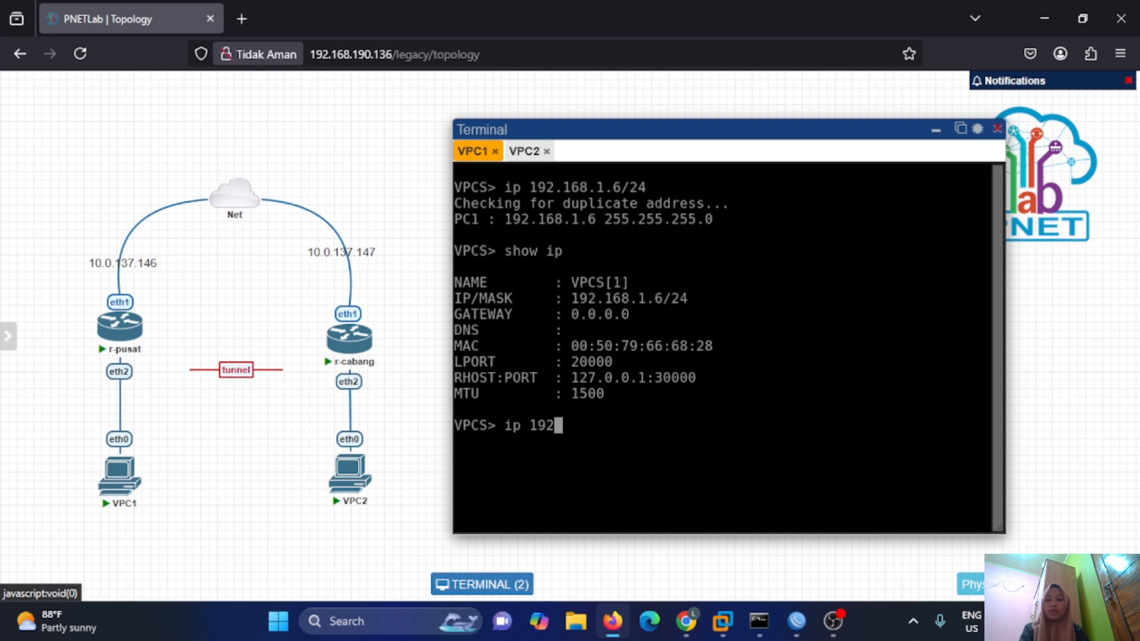
{"action": "type", "text": ".168.1.6/24 "}
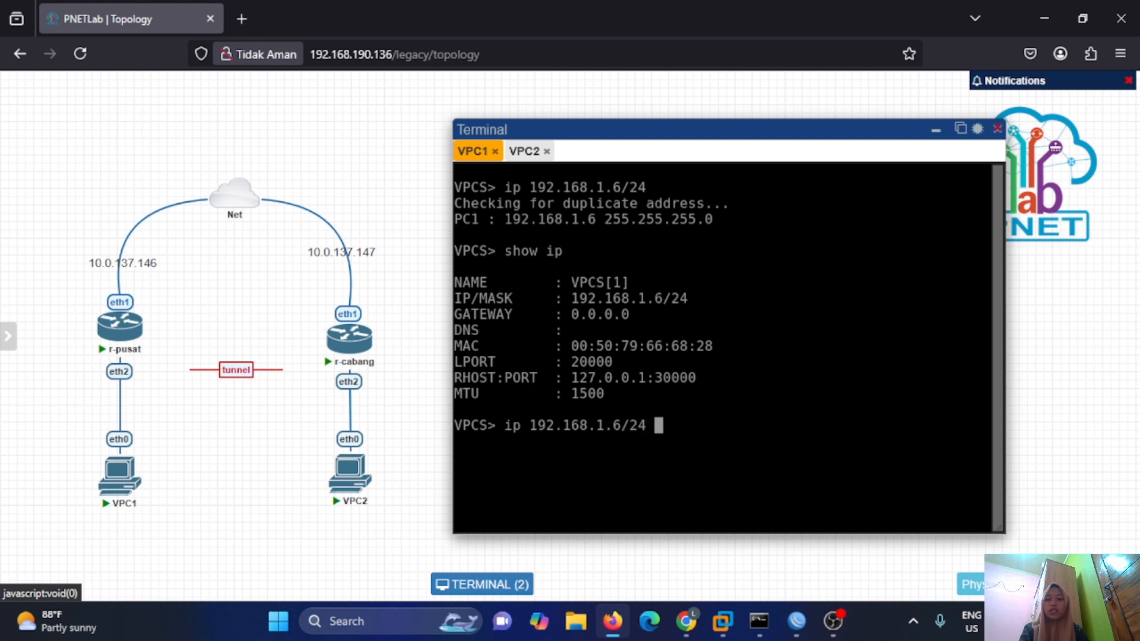
{"action": "type", "text": "192.168."}
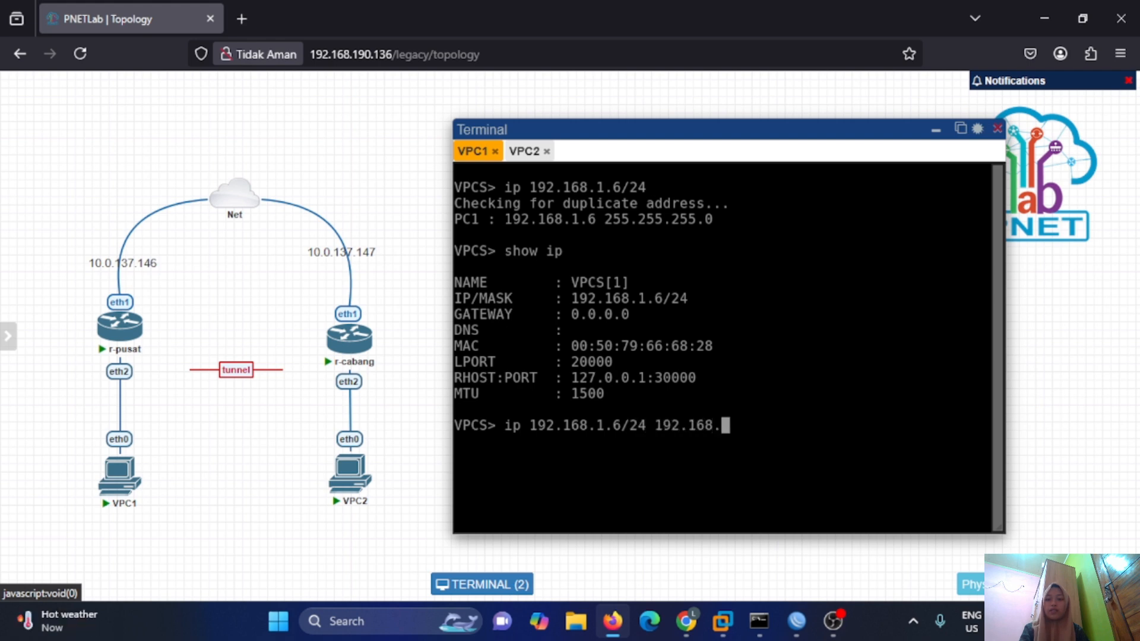
{"action": "type", "text": "1.1/24"}
{"action": "key", "text": "Return"}
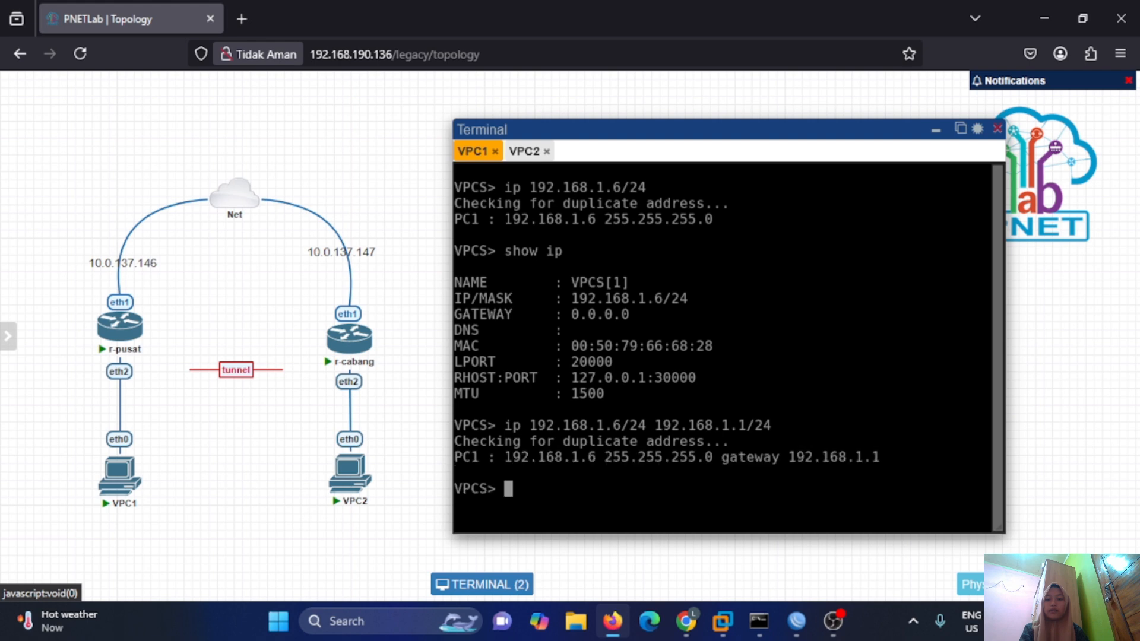
{"action": "type", "text": "ip dns 8.8.8.8"}
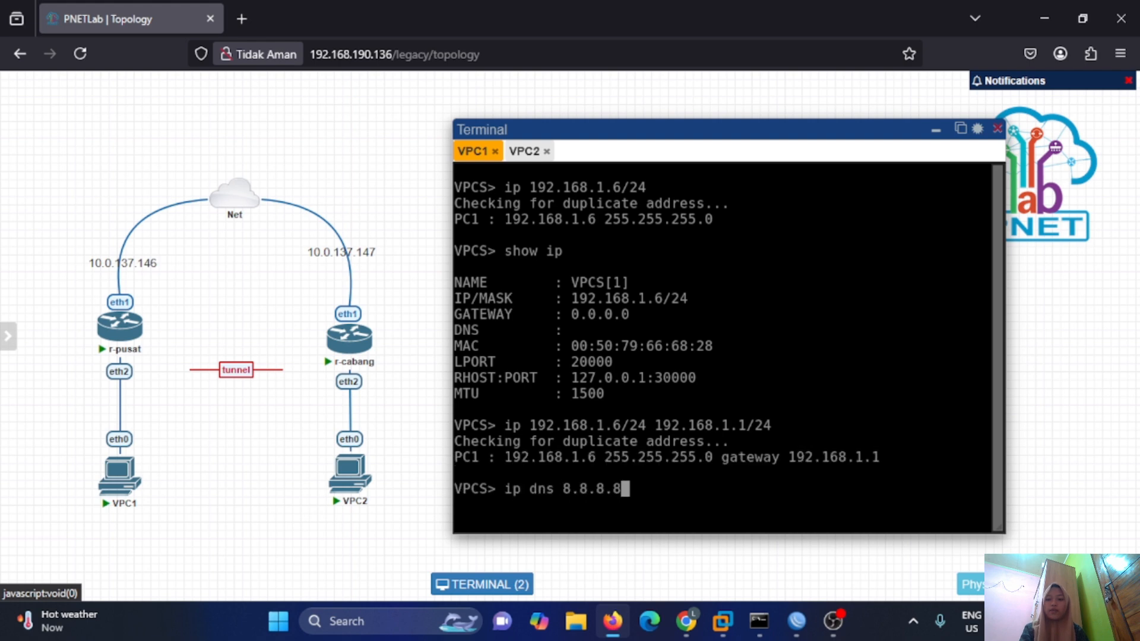
{"action": "key", "text": "Return"}
Ping 8.8.8.8 from VPC1 and stop after a reply.
{"action": "type", "text": "ping 8.8.8.8"}
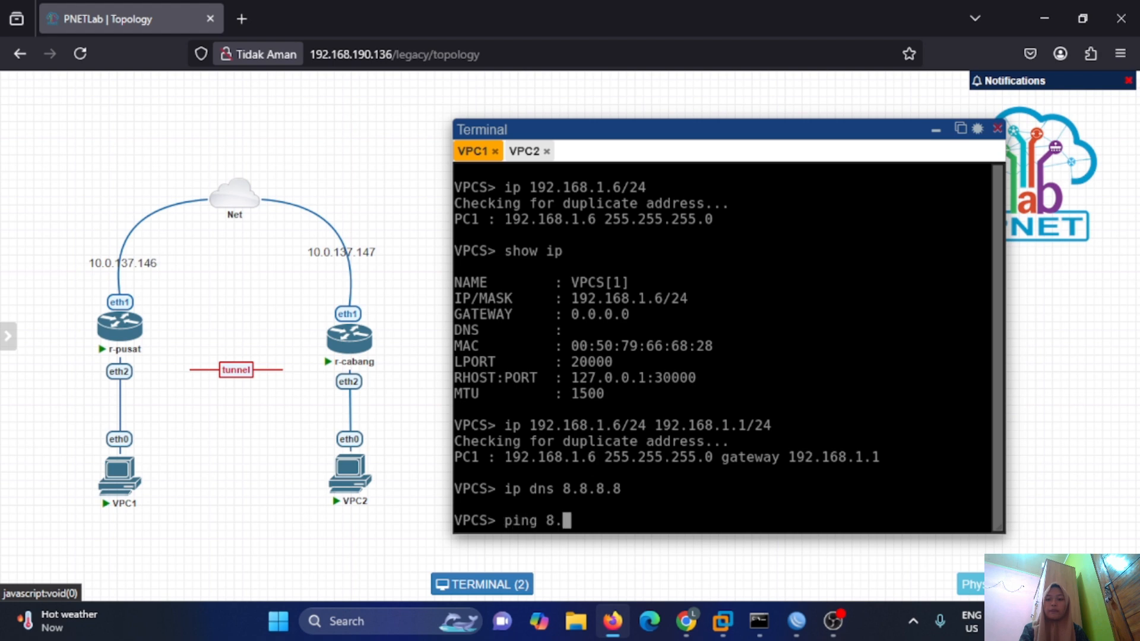
{"action": "key", "text": "Return"}
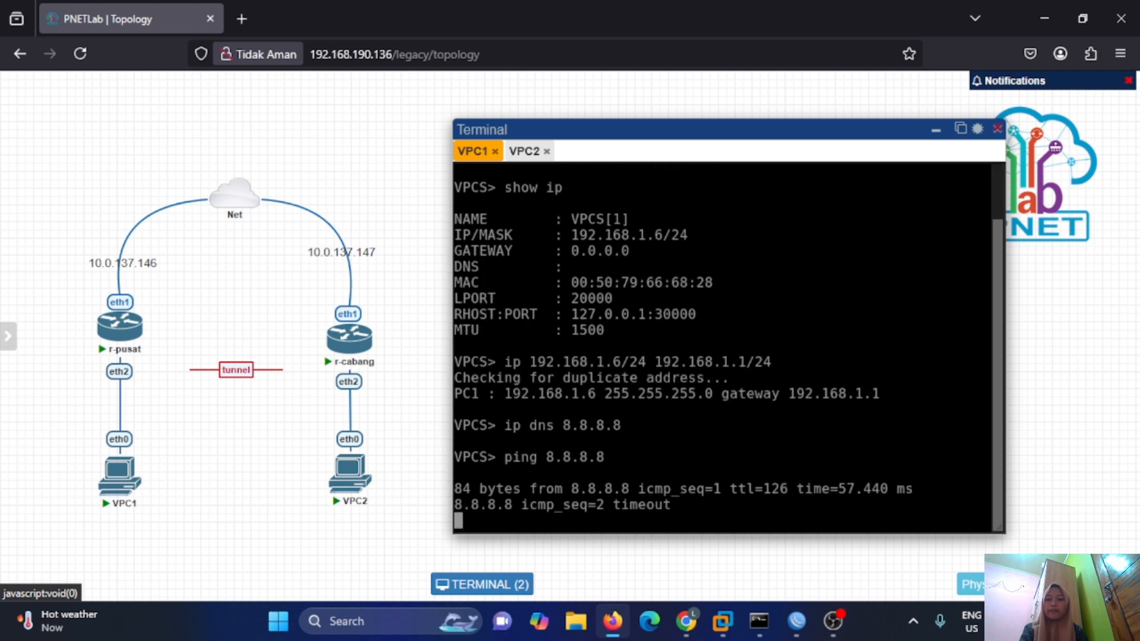
{"action": "key", "text": "ctrl+c"}
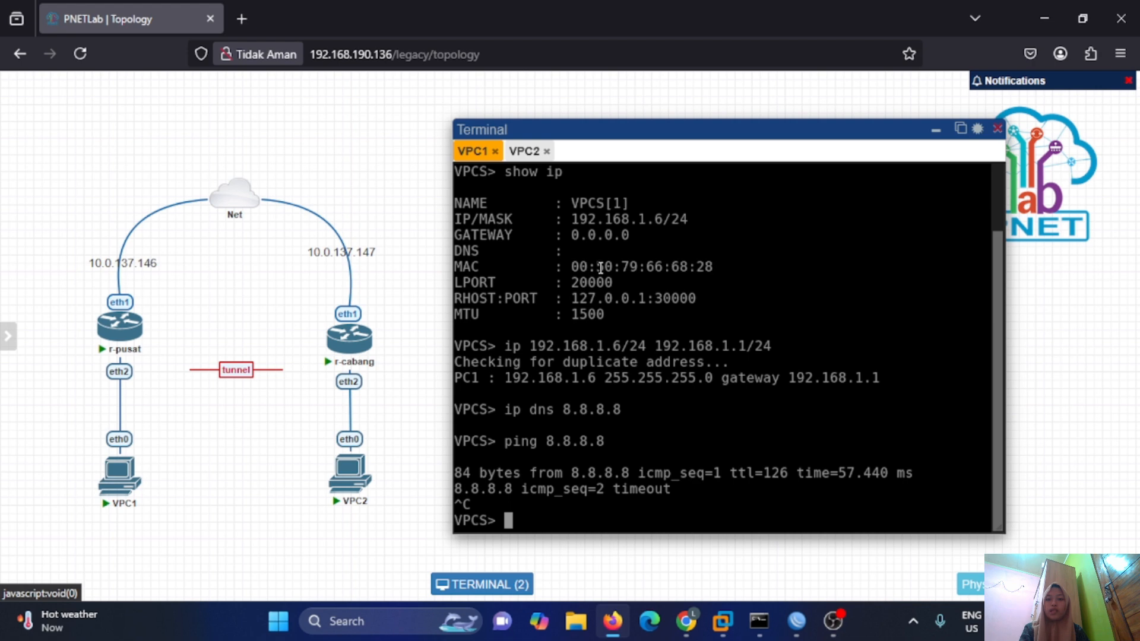
Give VPC2 192.168.1.7/24, gateway 192.168.1.2 and DNS 8.8.8.8, then ping 8.8.8.8.
{"action": "left_click", "coordinate": [520, 152]}
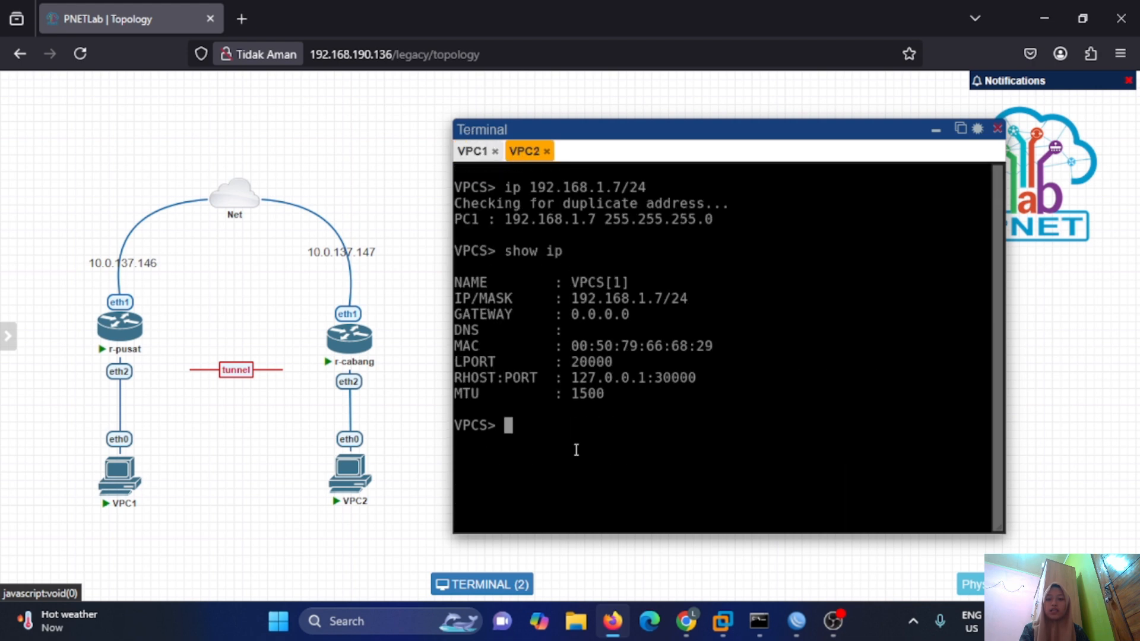
{"action": "type", "text": "ip 192.1"}
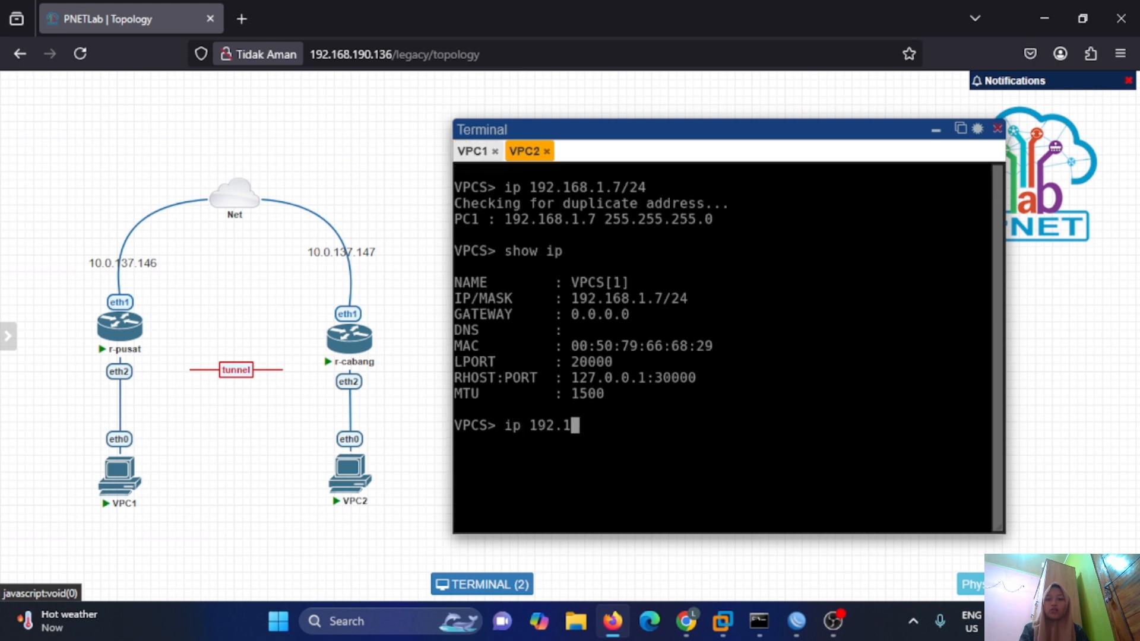
{"action": "type", "text": "68.1.7/24"}
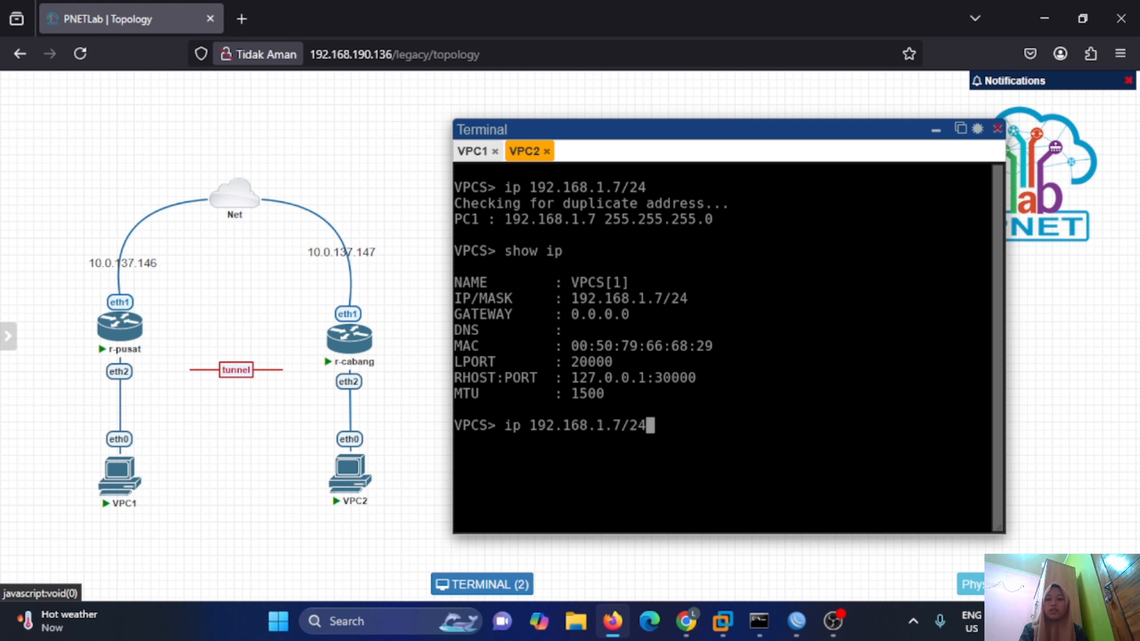
{"action": "type", "text": " 192.168"}
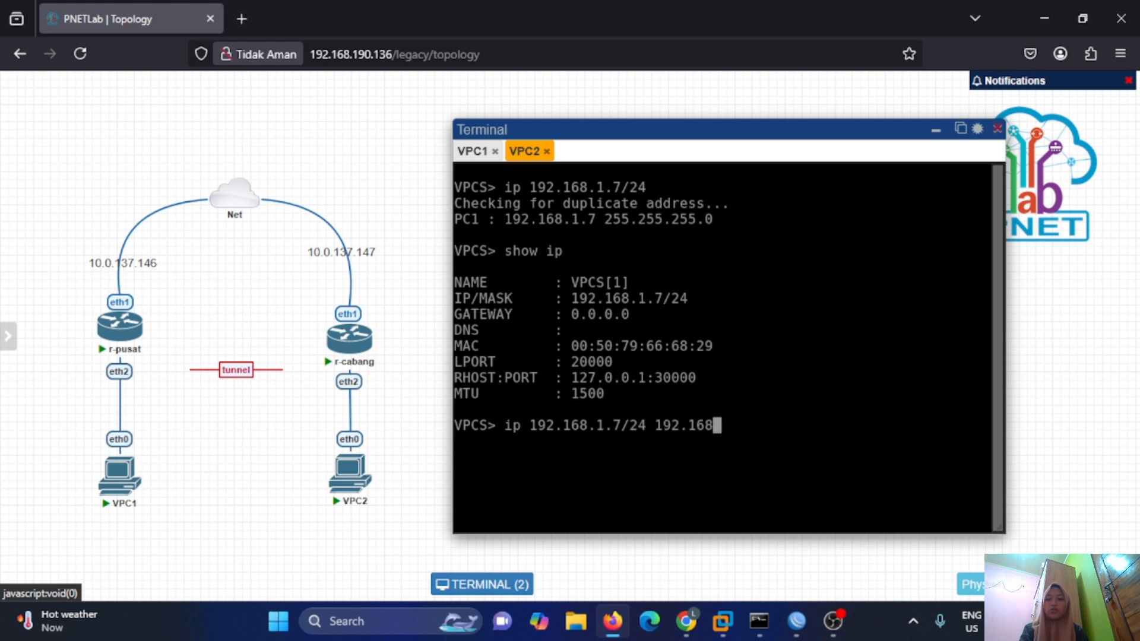
{"action": "type", "text": ".1.2/24"}
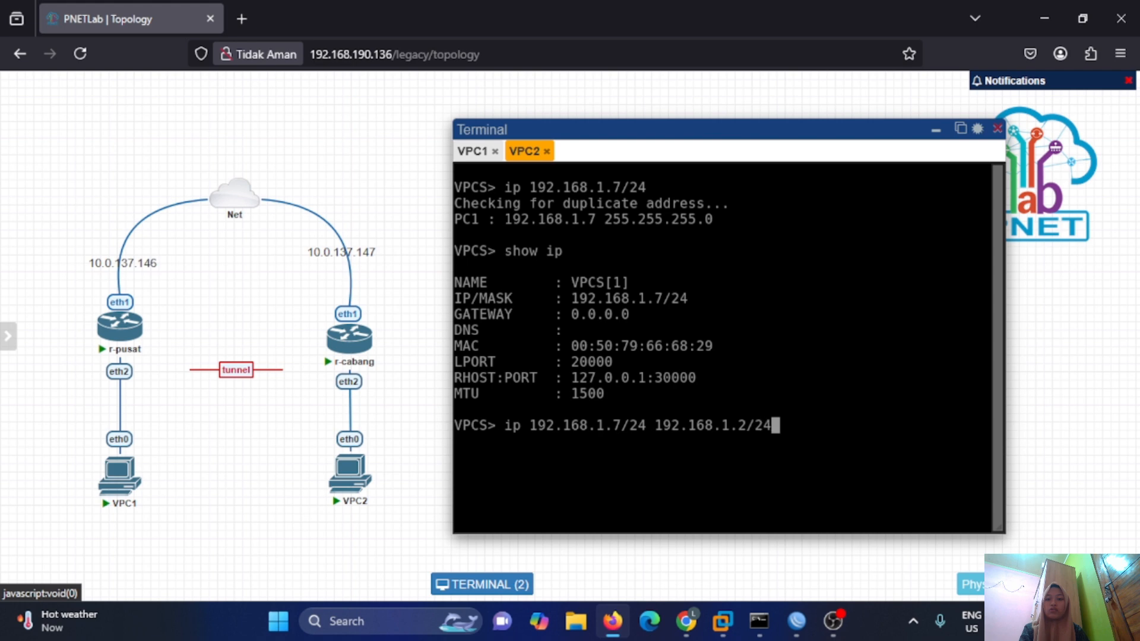
{"action": "key", "text": "Return"}
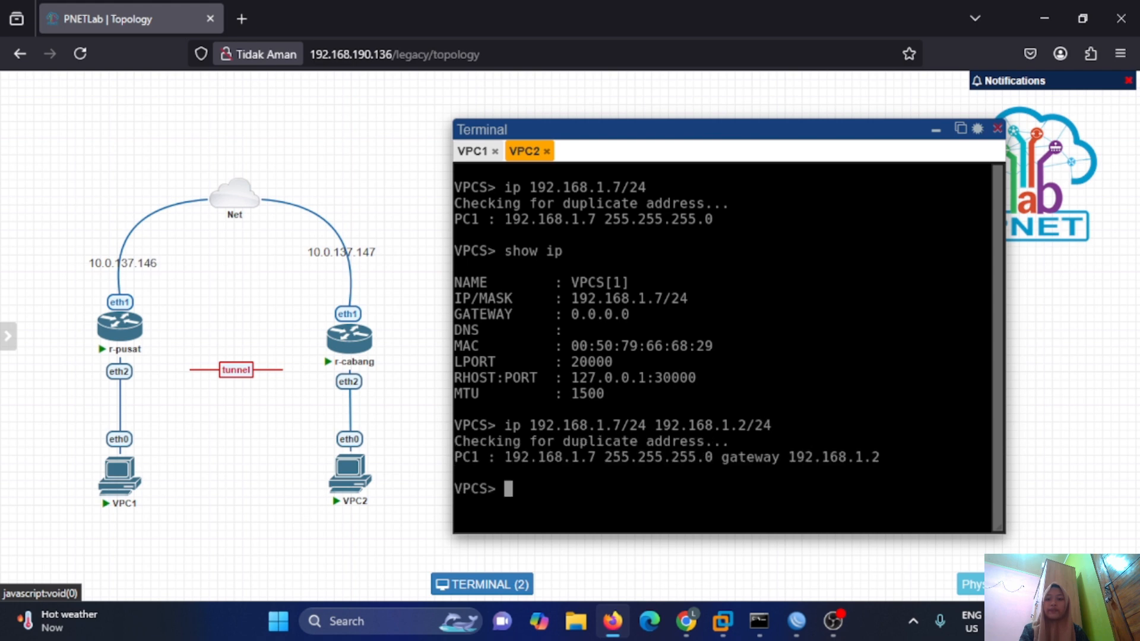
{"action": "type", "text": "ip dns 8.8.8.8"}
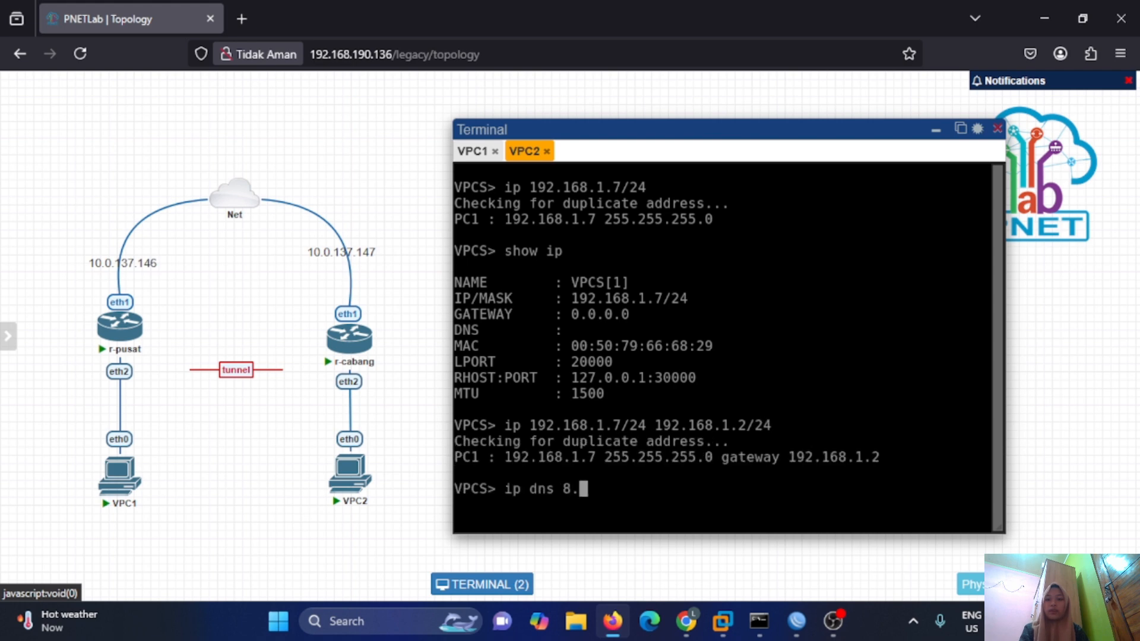
{"action": "key", "text": "Return"}
{"action": "type", "text": "ping 8.8.8.8"}
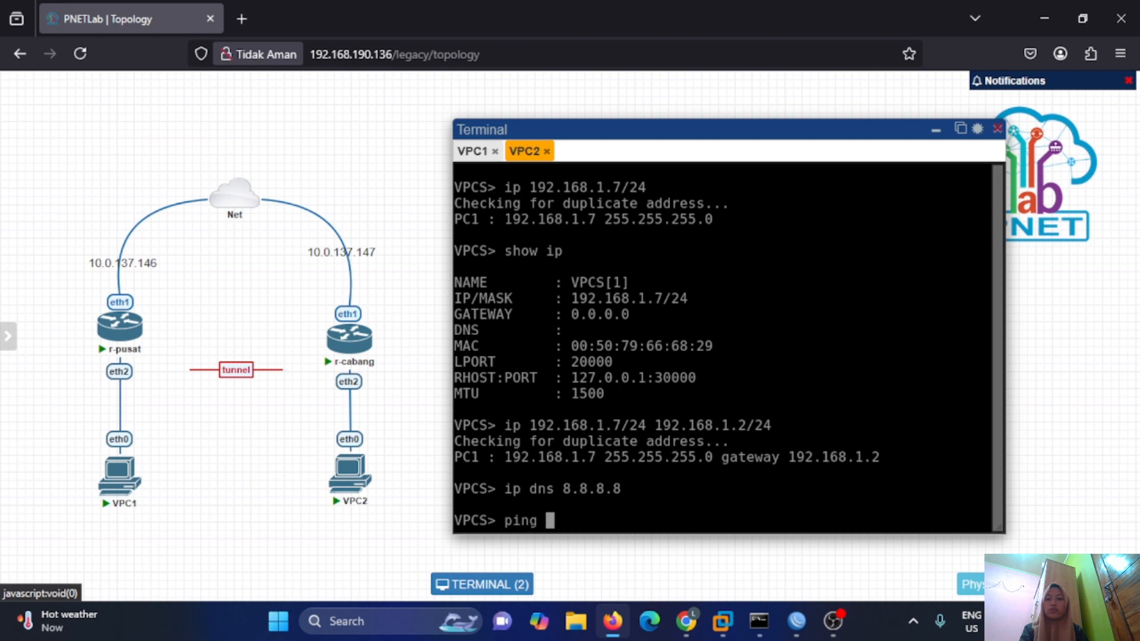
{"action": "key", "text": "Return"}
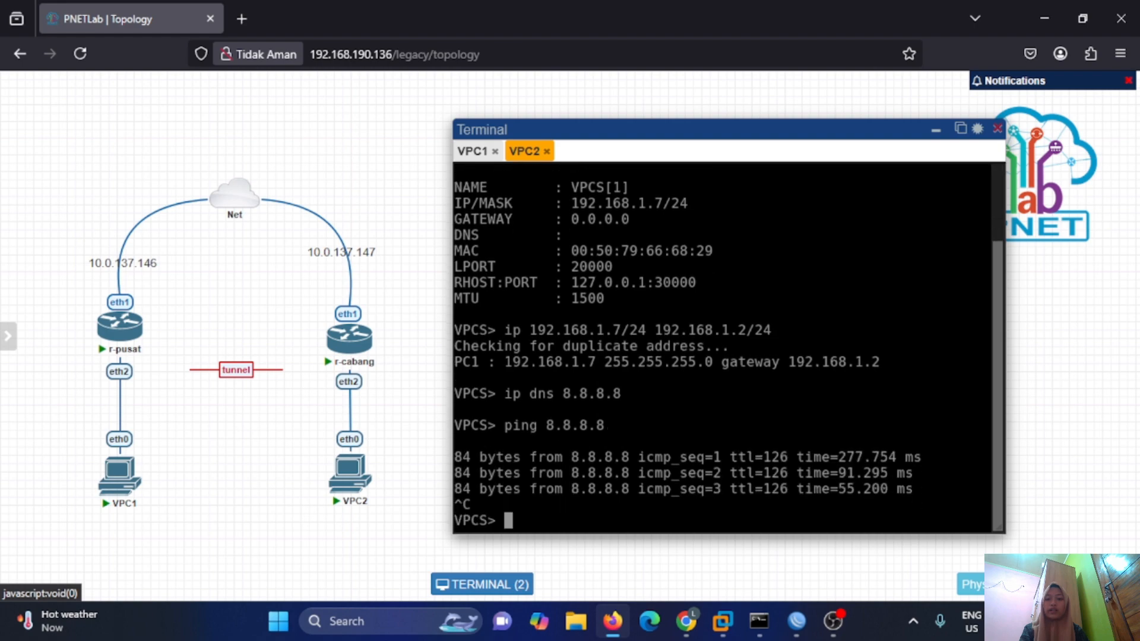
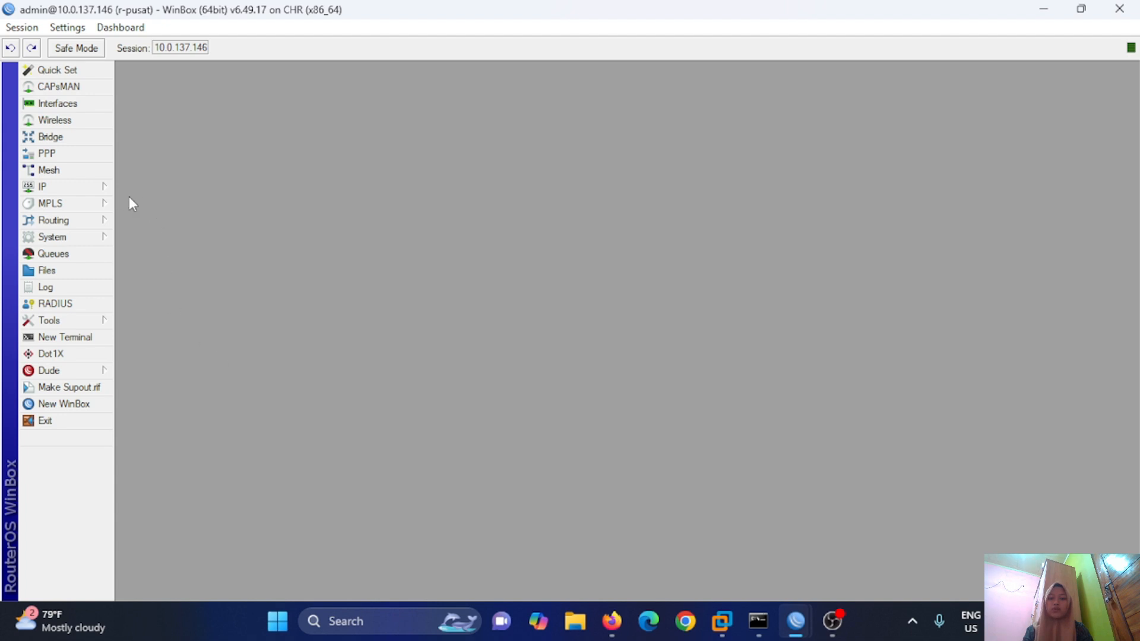
Add address 192.168.1.1/24 on ether2 in r-pusat's IP address list.
{"action": "left_click", "coordinate": [110, 186]}
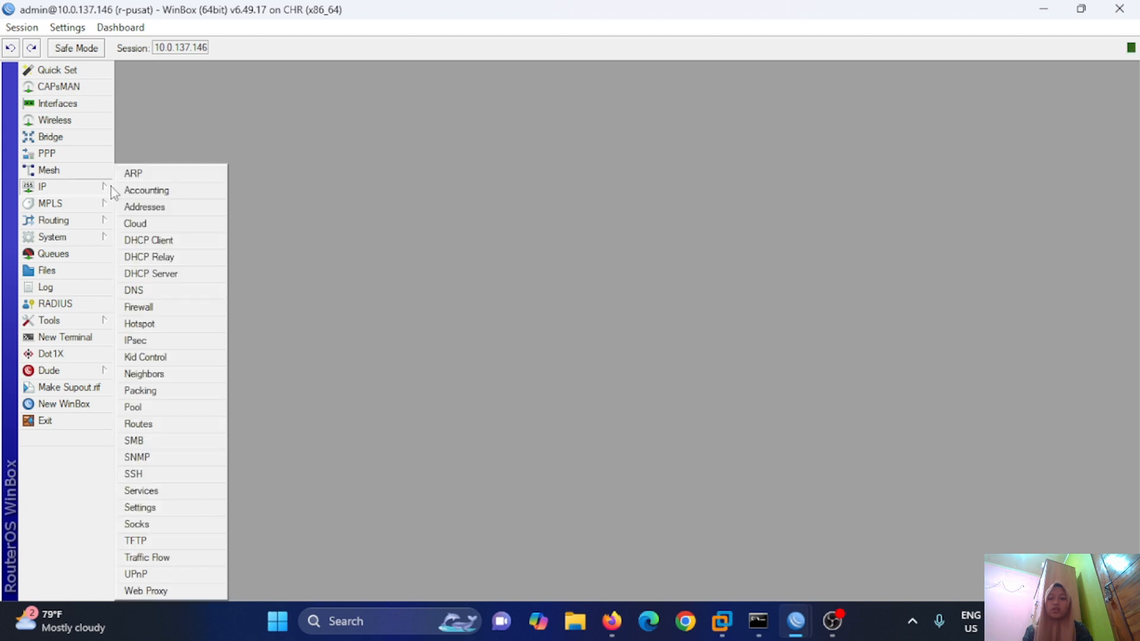
{"action": "left_click", "coordinate": [138, 209]}
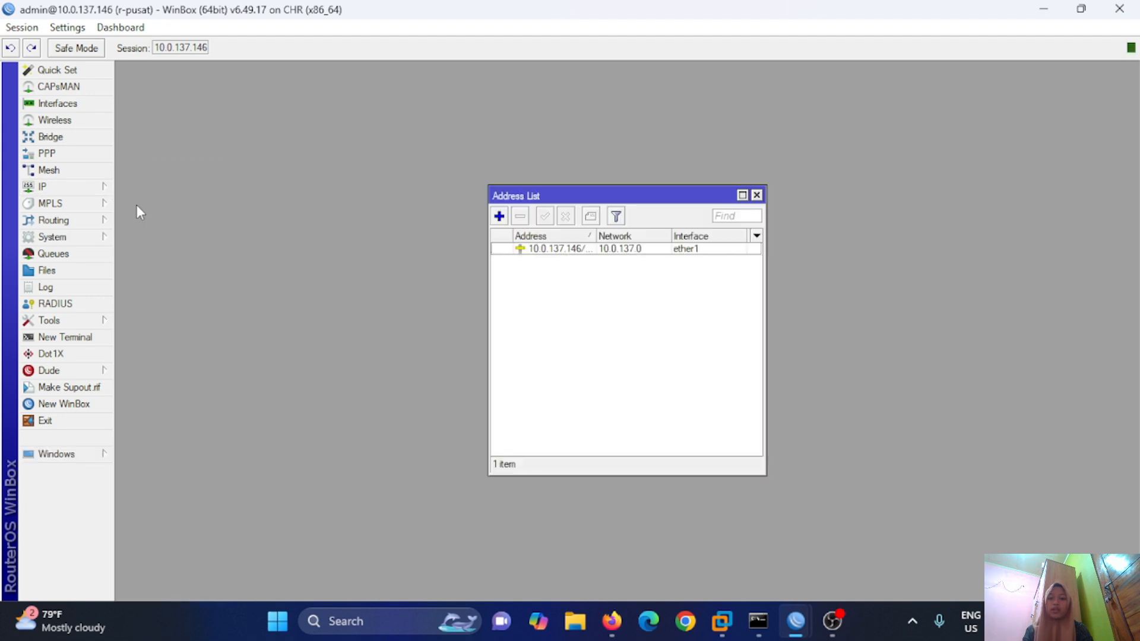
{"action": "left_click", "coordinate": [499, 218]}
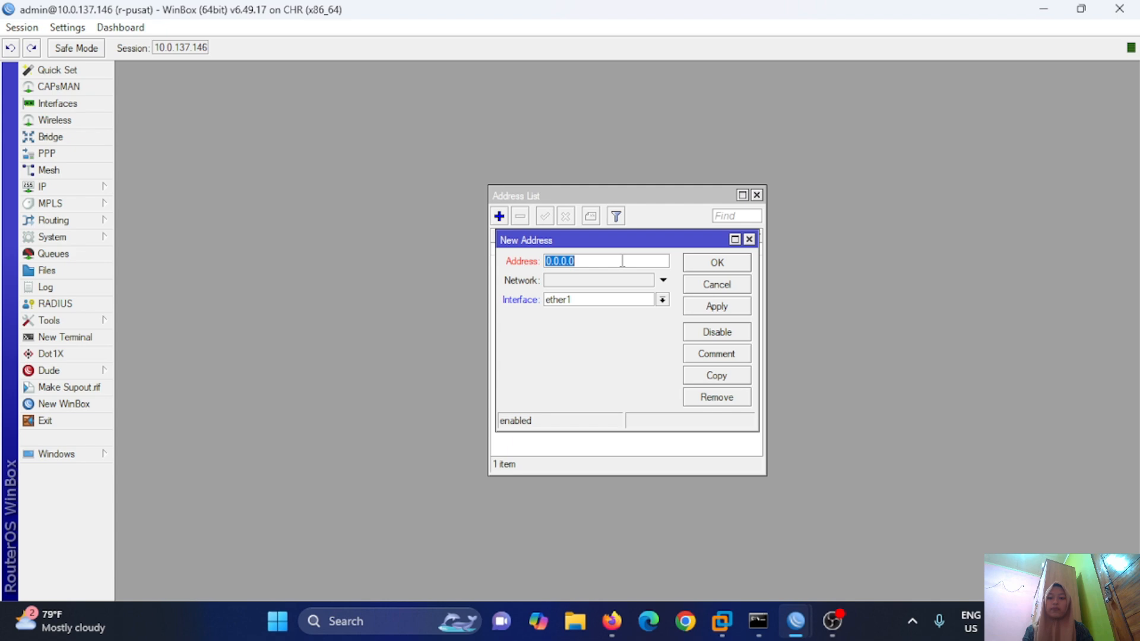
{"action": "key", "text": "BackSpace"}
{"action": "type", "text": "192.168.1.1/24"}
{"action": "left_click", "coordinate": [663, 300]}
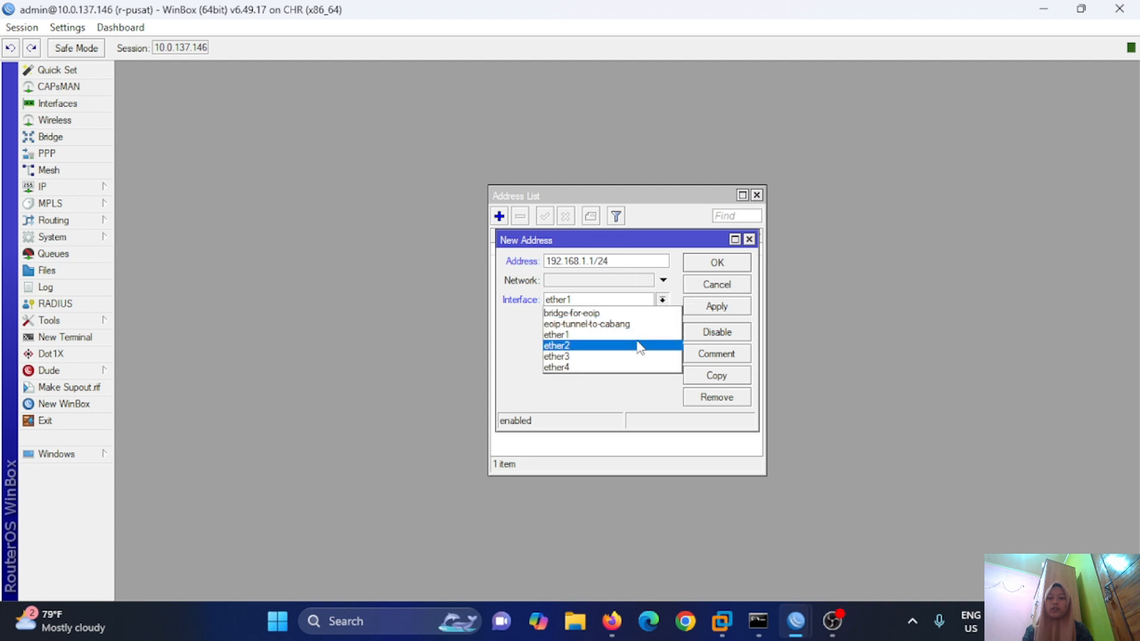
{"action": "left_click", "coordinate": [637, 344]}
{"action": "left_click", "coordinate": [717, 308]}
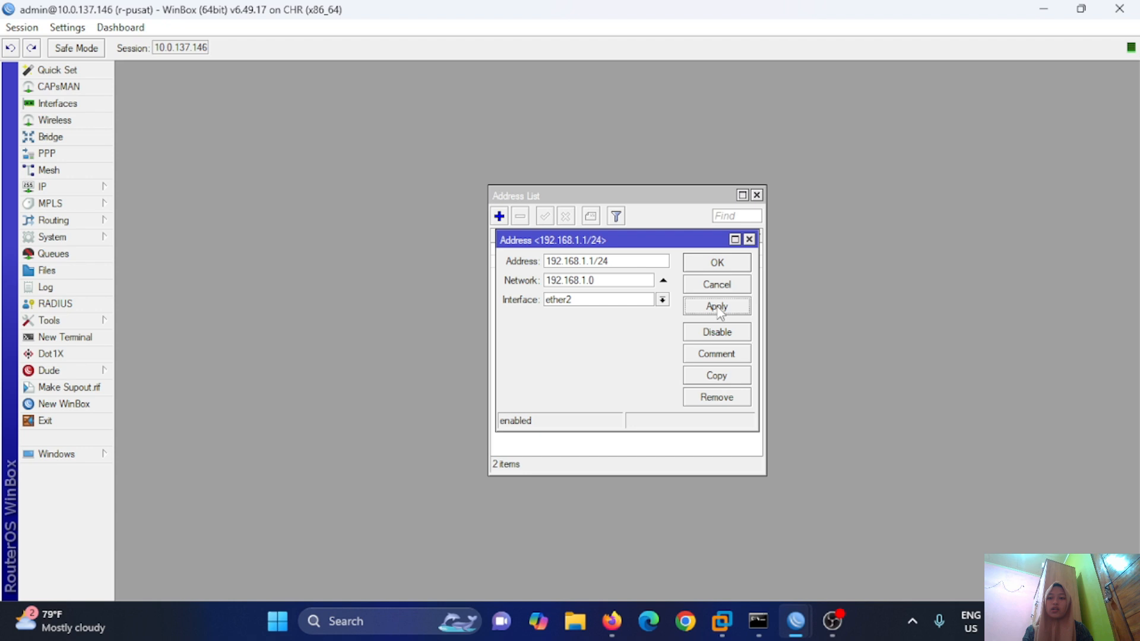
{"action": "left_click", "coordinate": [722, 263]}
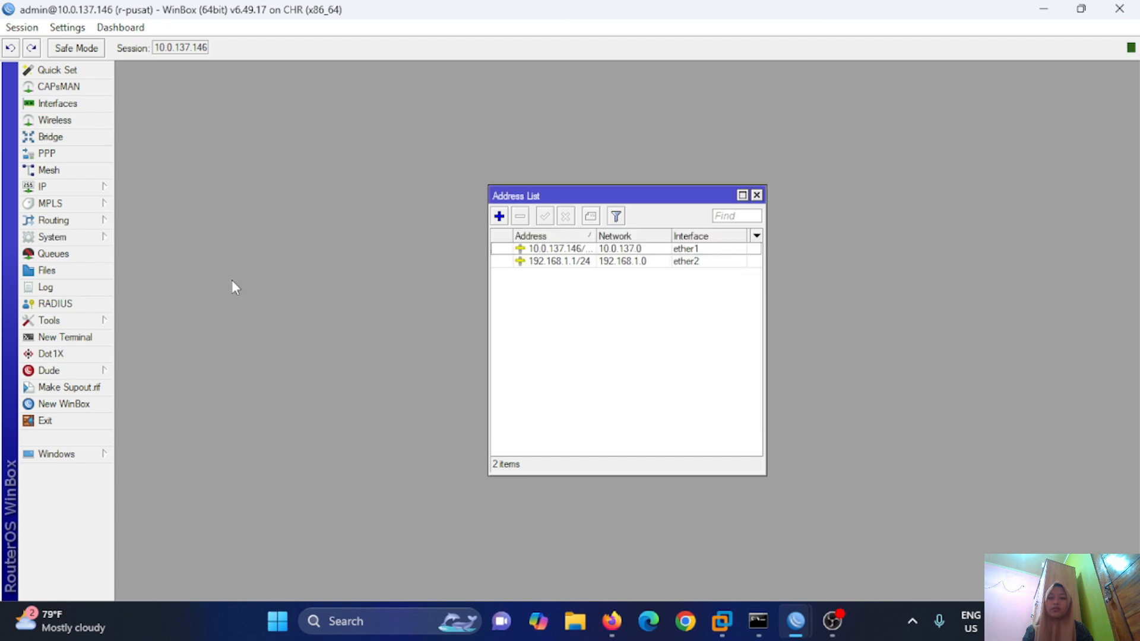
{"action": "left_click", "coordinate": [60, 186]}
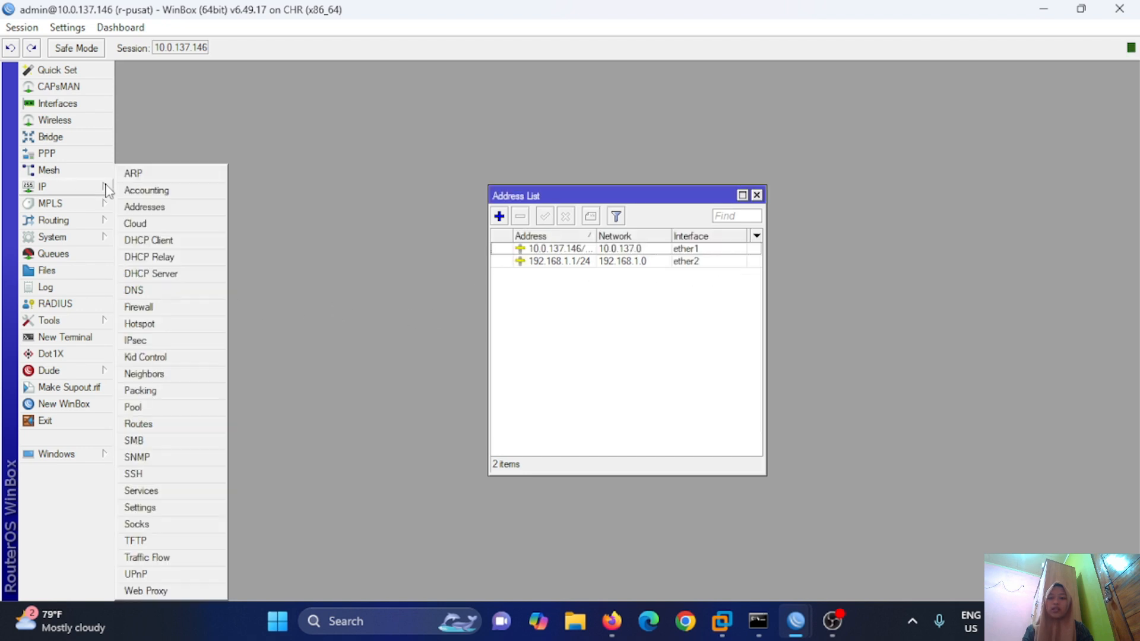
Run DHCP Setup on ether2, accepting the gateway 192.168.1.1, pool, DNS and 00:10:00 lease defaults.
{"action": "left_click", "coordinate": [164, 273]}
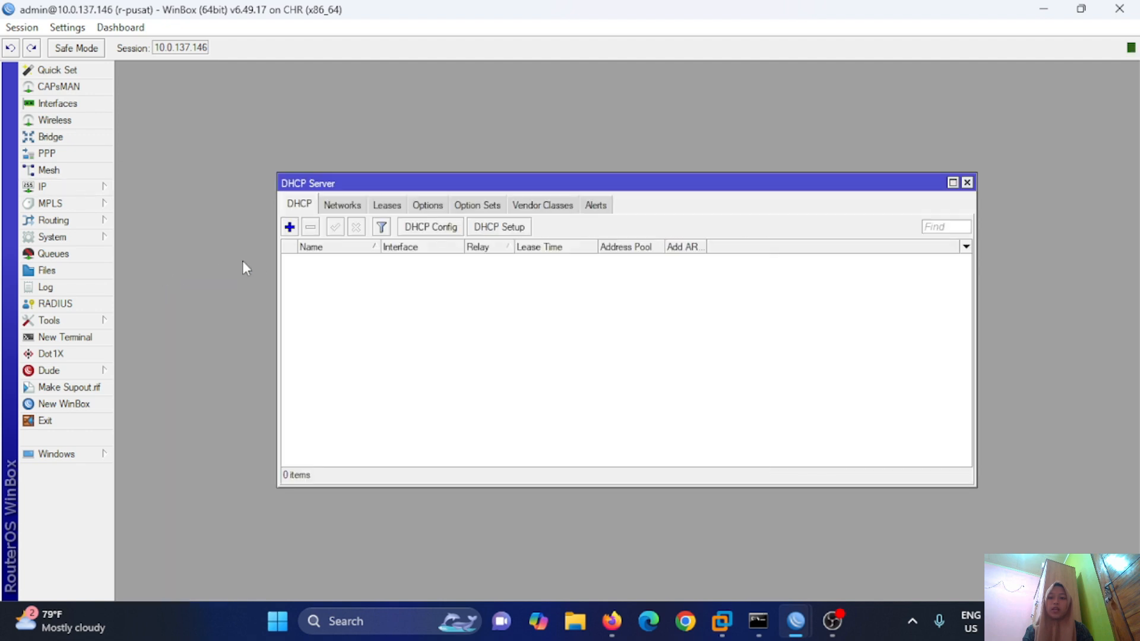
{"action": "left_click", "coordinate": [484, 229]}
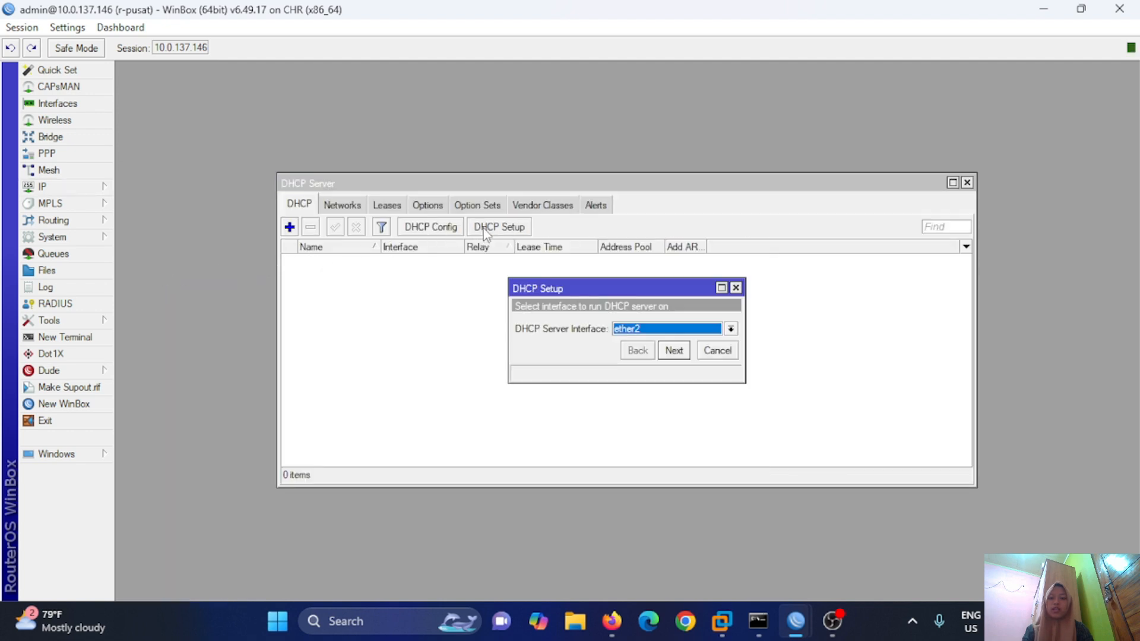
{"action": "left_click", "coordinate": [731, 329]}
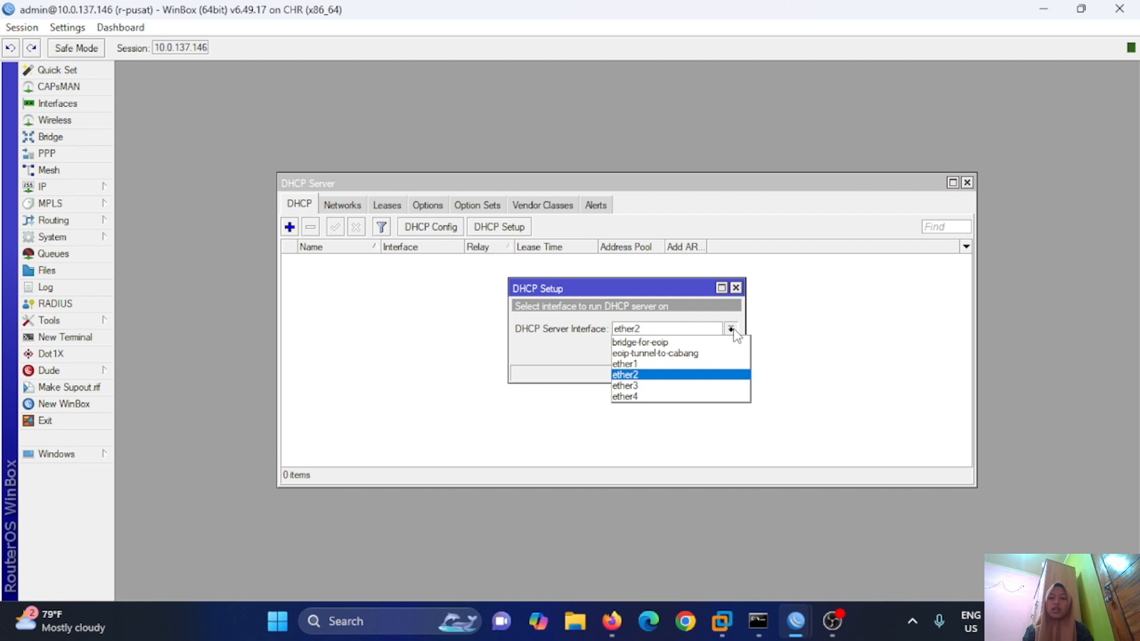
{"action": "left_click", "coordinate": [711, 375]}
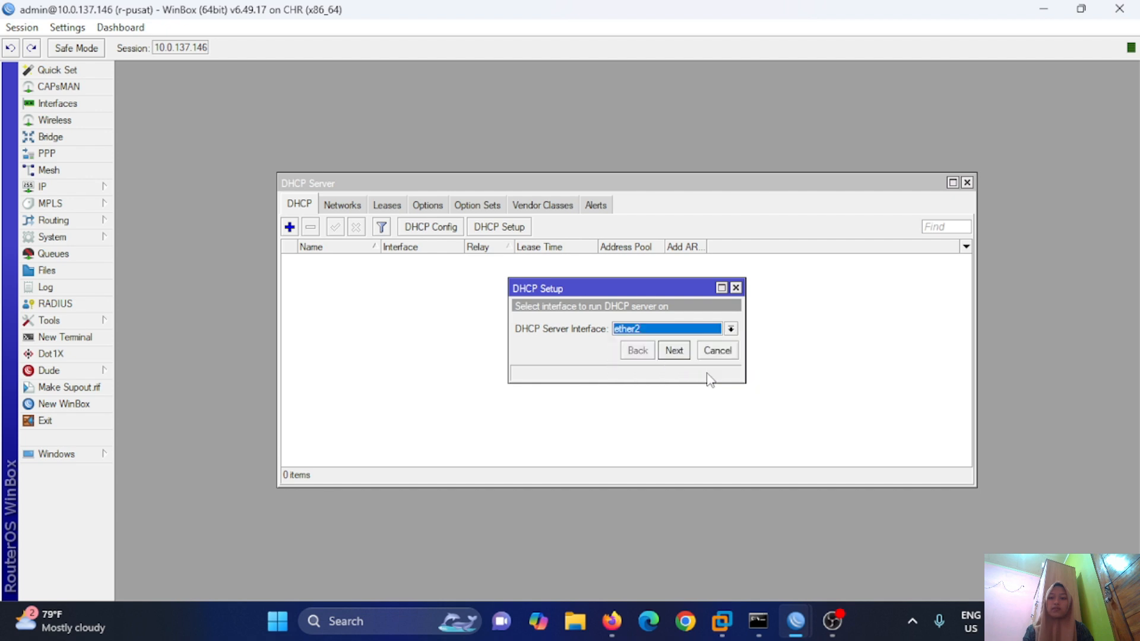
{"action": "left_click", "coordinate": [673, 350]}
{"action": "left_click", "coordinate": [673, 350]}
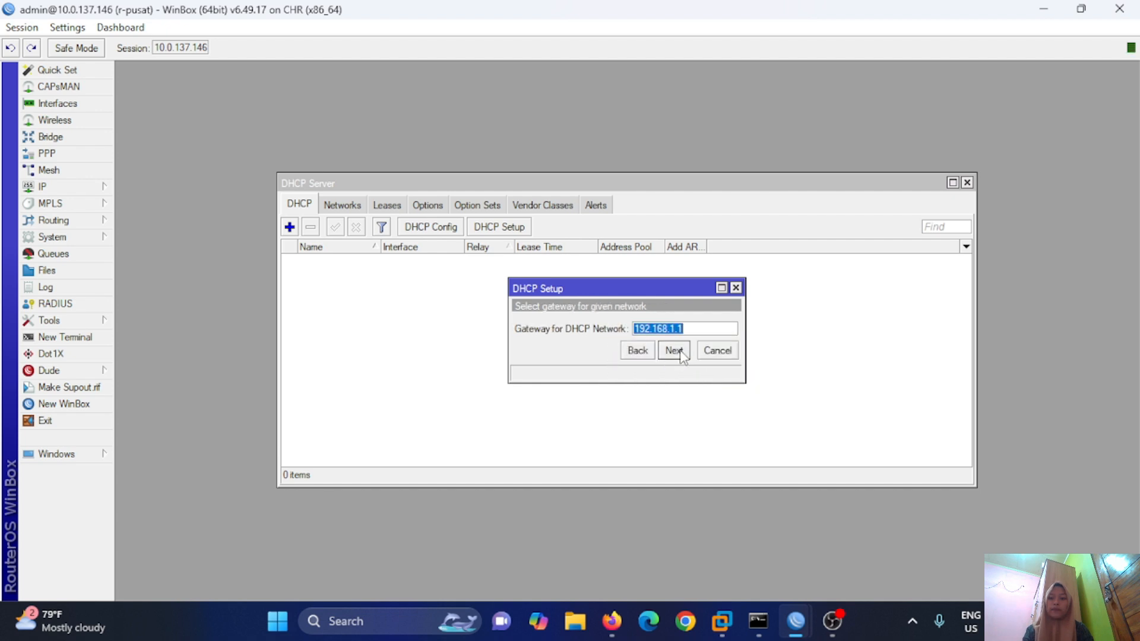
{"action": "left_click", "coordinate": [673, 351]}
{"action": "left_click", "coordinate": [682, 352]}
{"action": "left_click", "coordinate": [682, 352]}
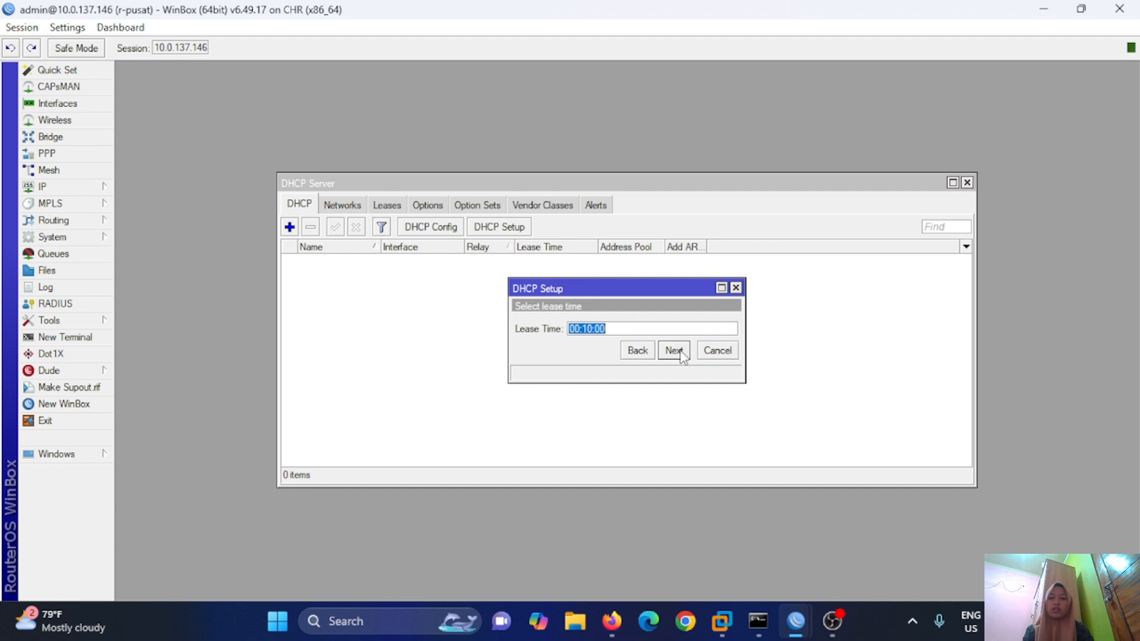
{"action": "left_click", "coordinate": [682, 353]}
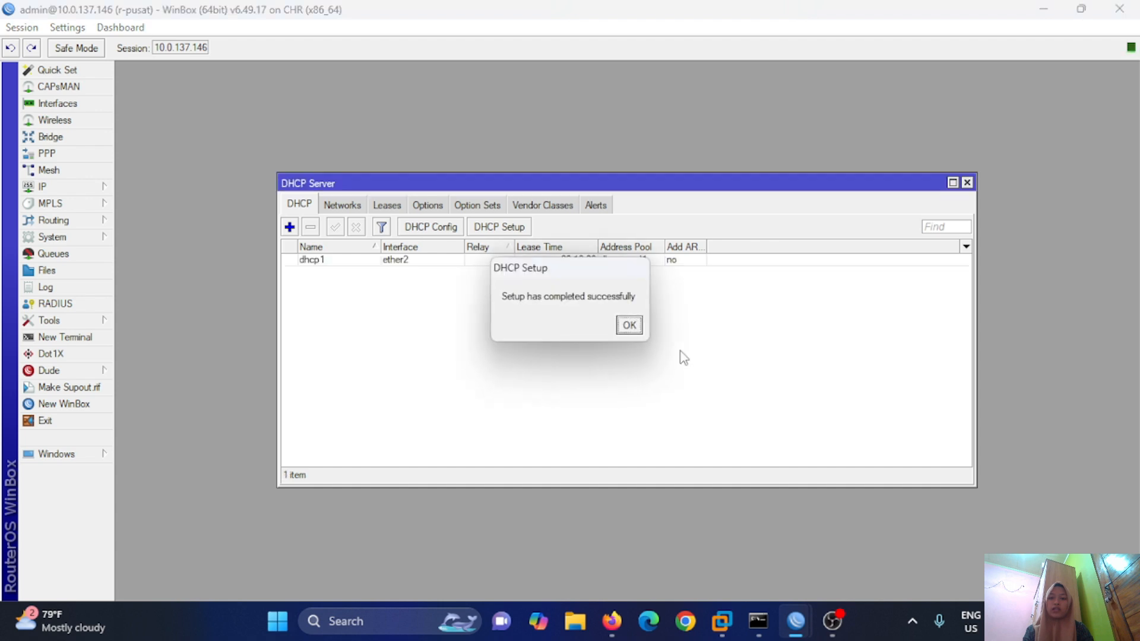
{"action": "left_click", "coordinate": [628, 325]}
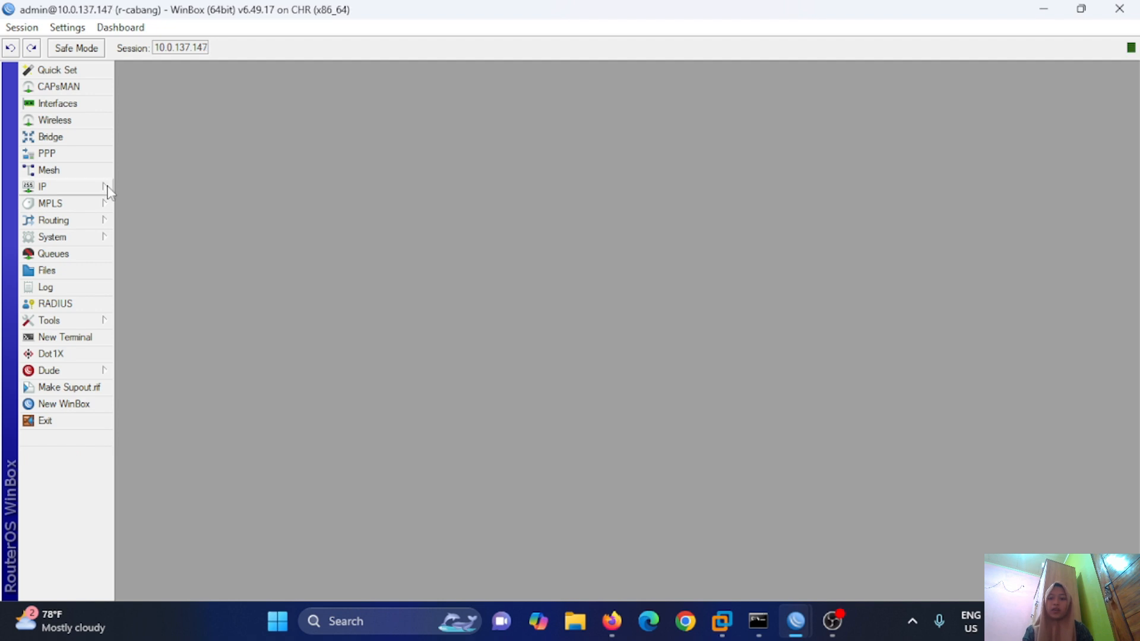
Add address 192.168.2.1/24 on ether2 of r-cabang.
{"action": "left_click", "coordinate": [106, 186]}
{"action": "left_click", "coordinate": [152, 213]}
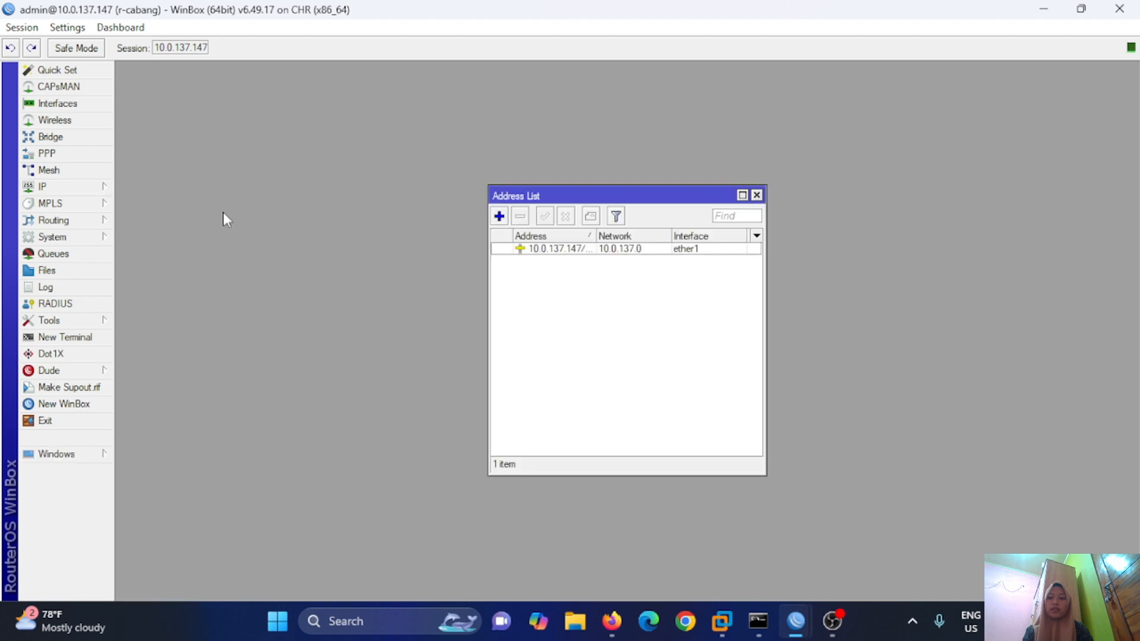
{"action": "left_click", "coordinate": [499, 218]}
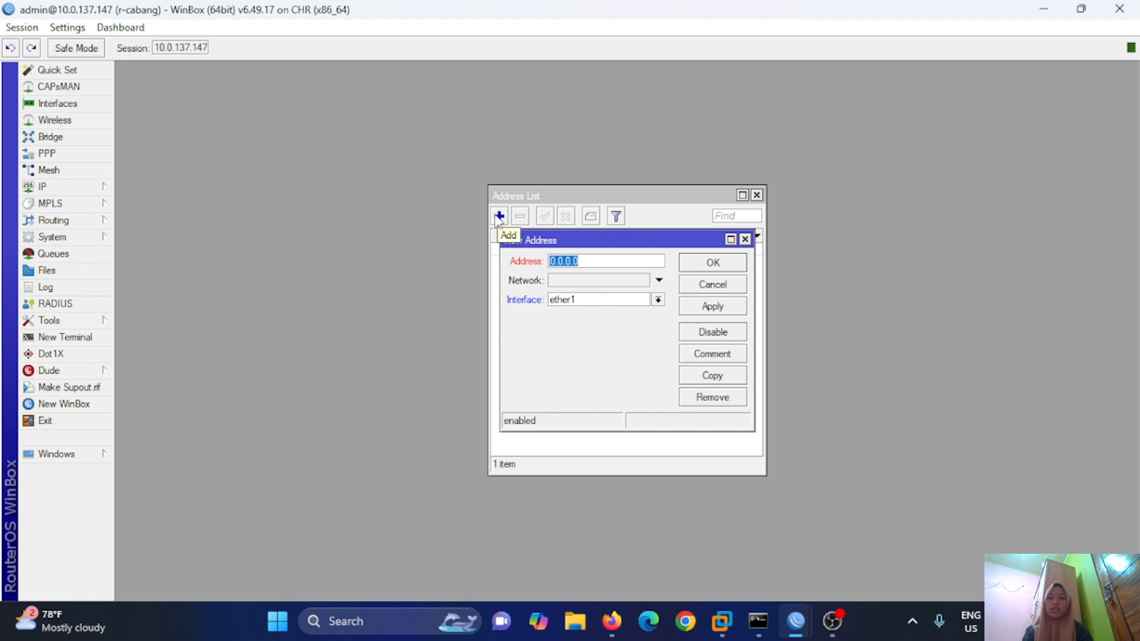
{"action": "type", "text": "192.168.2.1/24"}
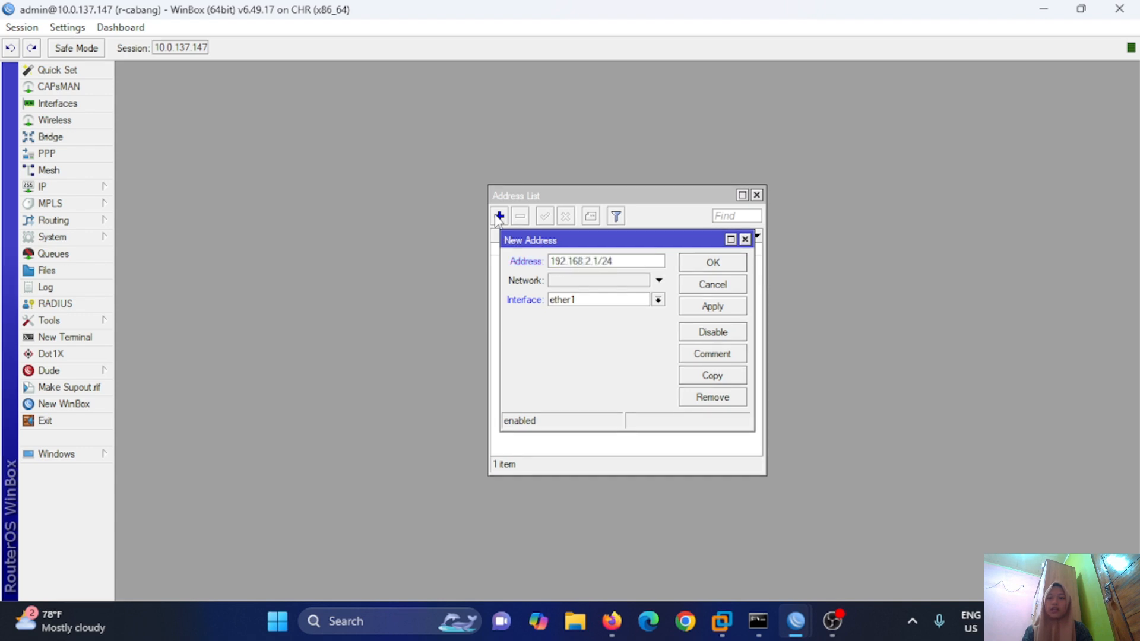
{"action": "left_click", "coordinate": [657, 299]}
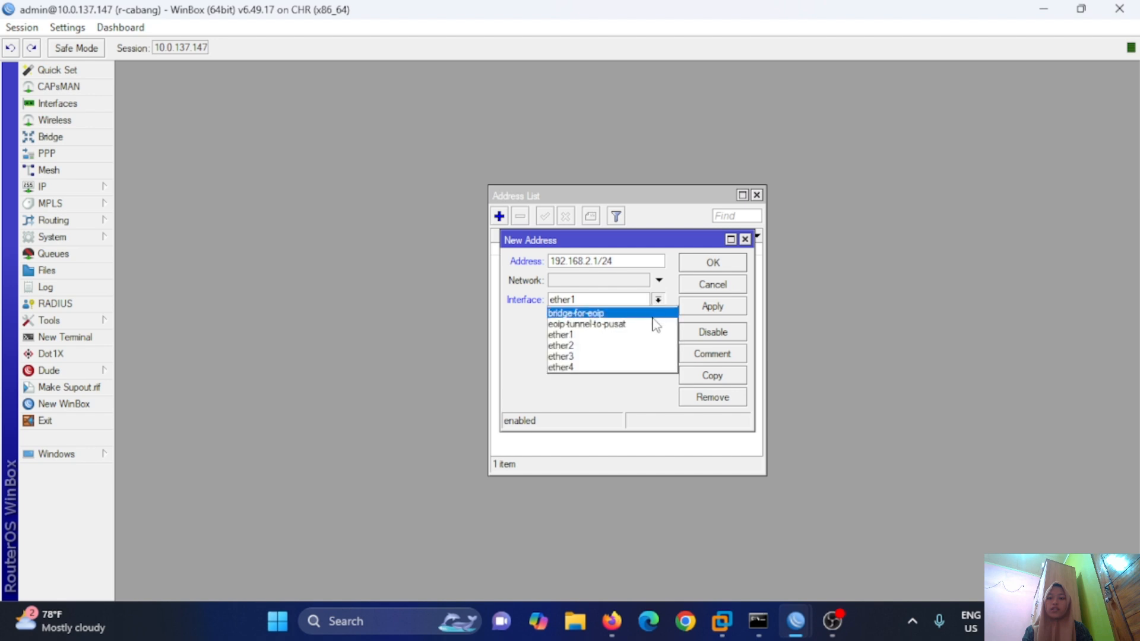
{"action": "left_click", "coordinate": [652, 347]}
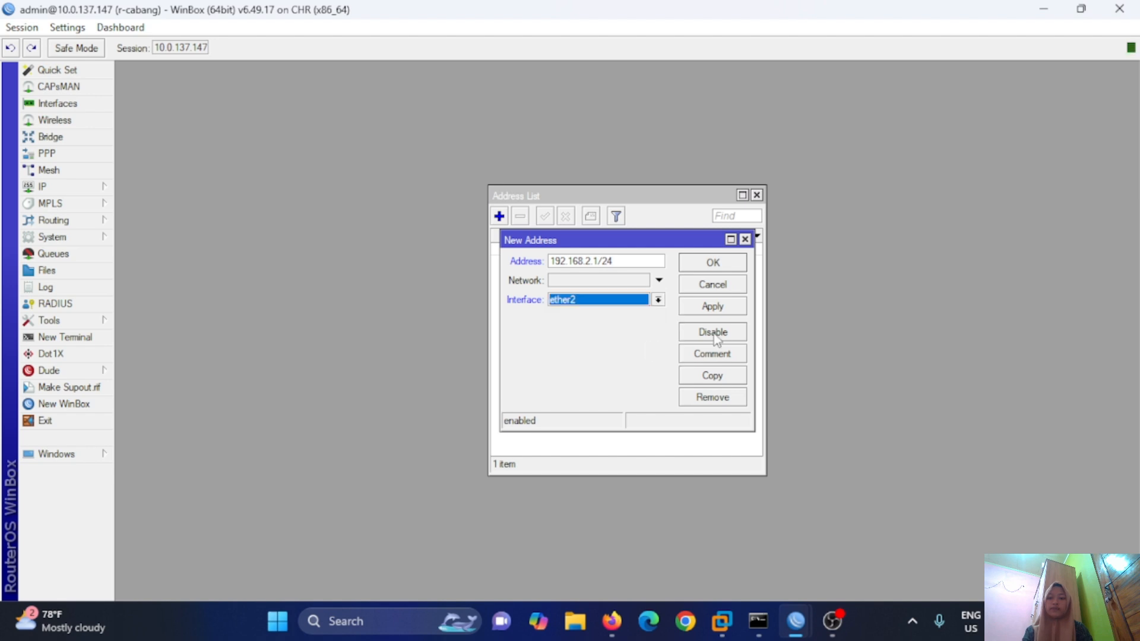
{"action": "left_click", "coordinate": [714, 307]}
{"action": "left_click", "coordinate": [713, 263]}
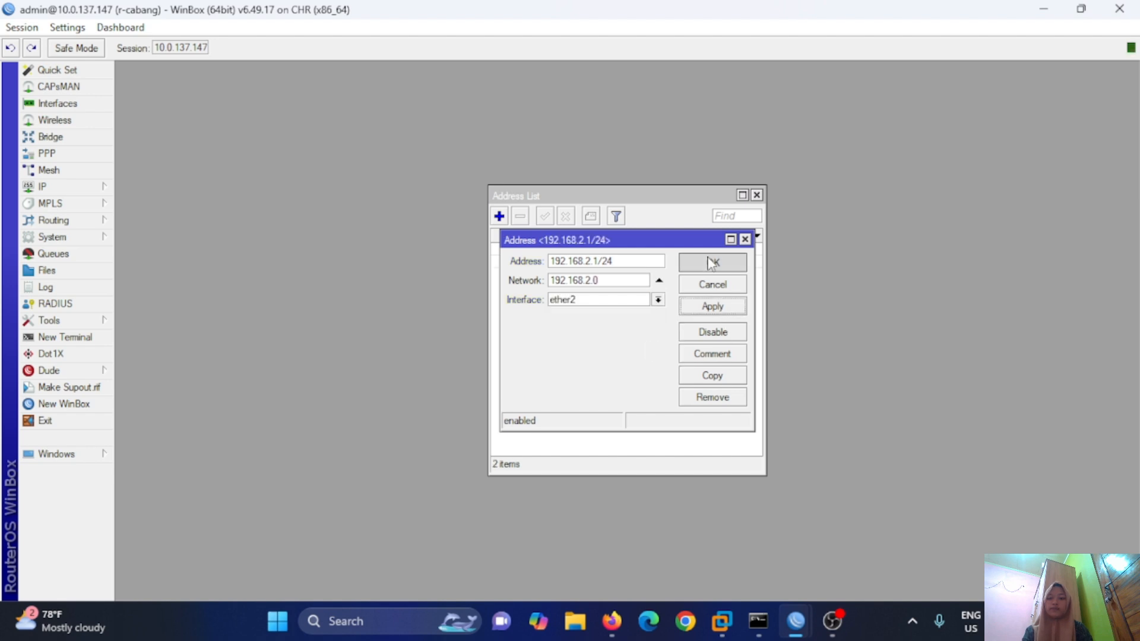
{"action": "left_click", "coordinate": [756, 195]}
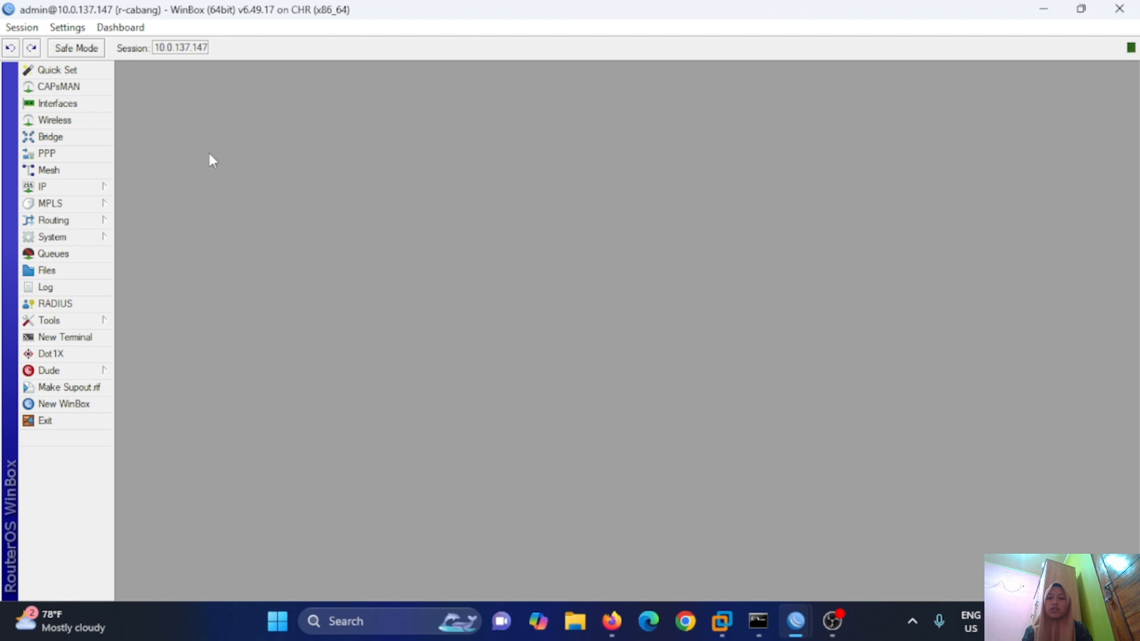
Run DHCP Setup on ether2 for 192.168.2.0/24 with DNS 8.8.8.8, accepting the remaining defaults.
{"action": "left_click", "coordinate": [105, 189]}
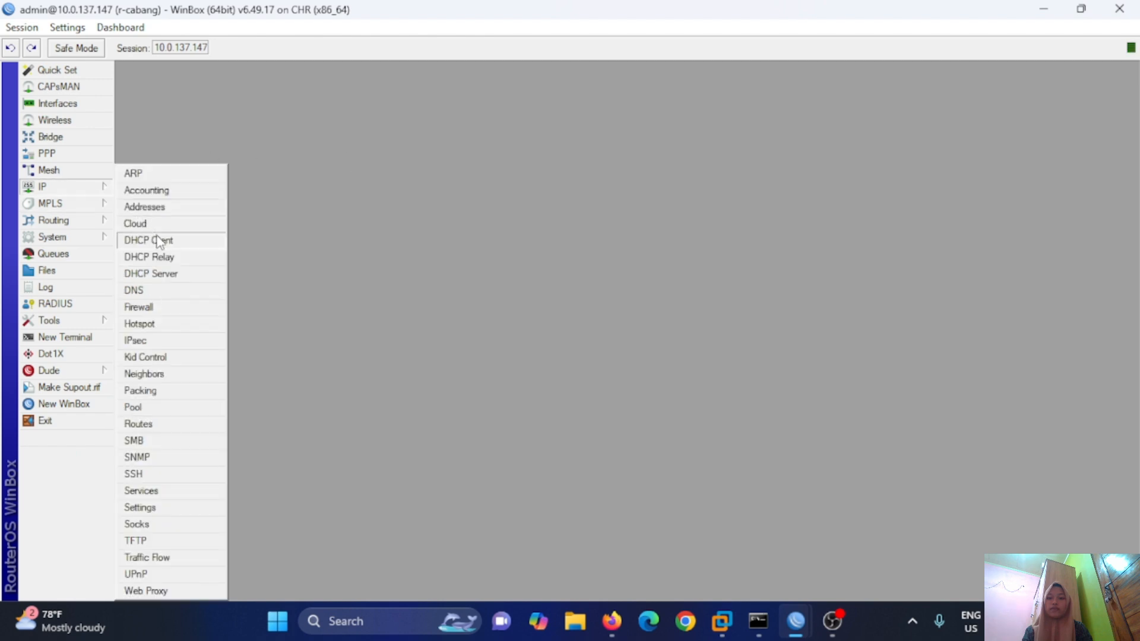
{"action": "left_click", "coordinate": [164, 275]}
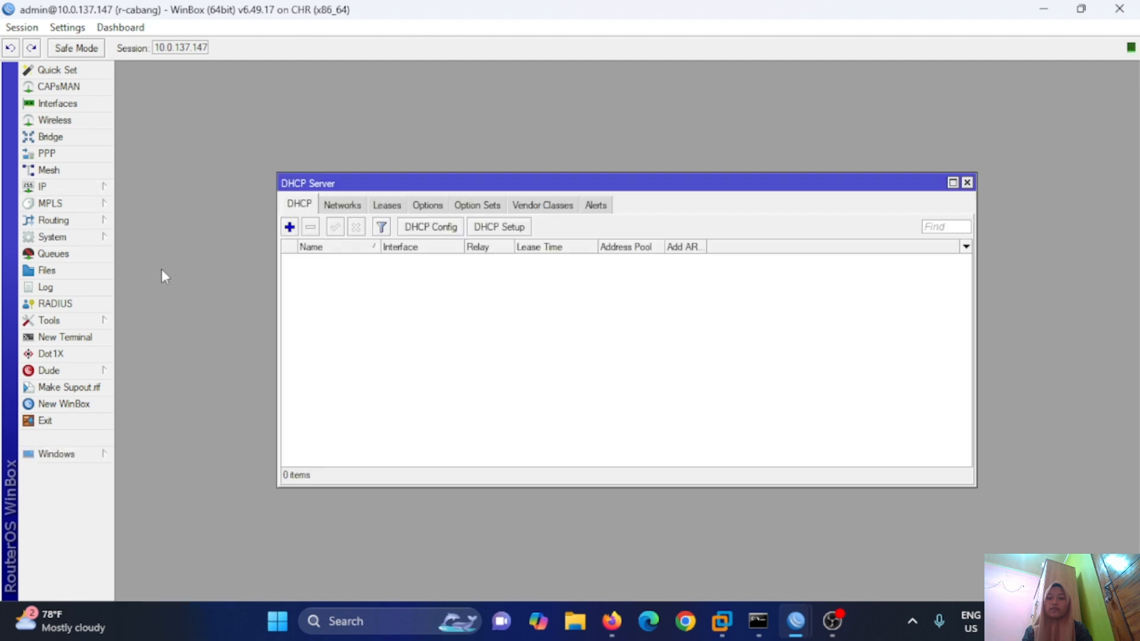
{"action": "left_click", "coordinate": [520, 228]}
{"action": "left_click", "coordinate": [682, 355]}
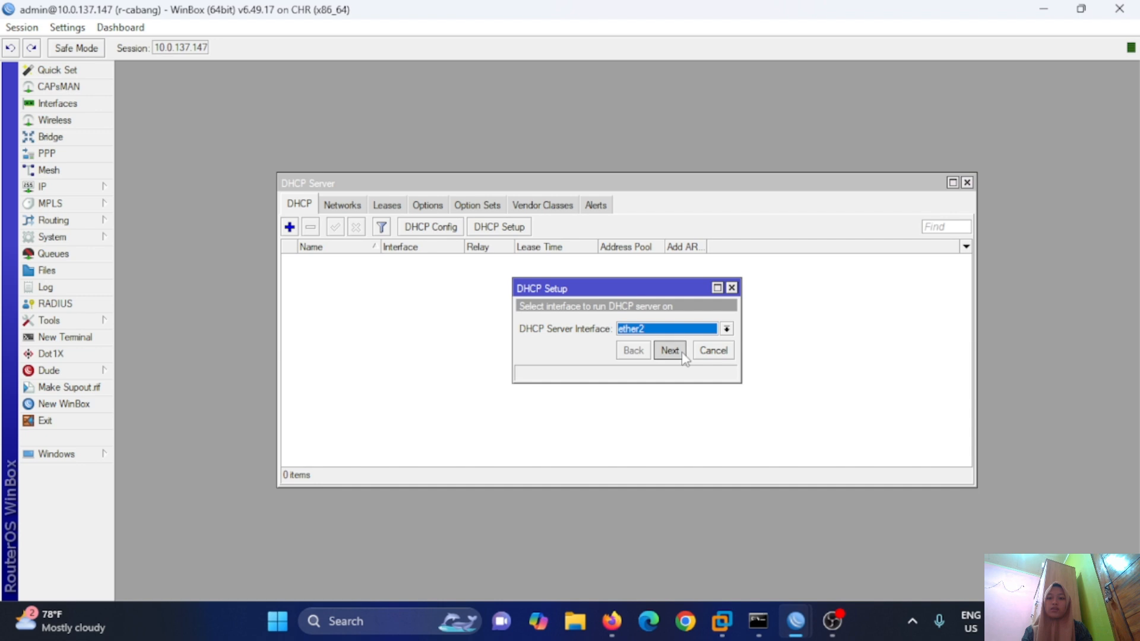
{"action": "left_click", "coordinate": [671, 351]}
{"action": "left_click", "coordinate": [671, 351]}
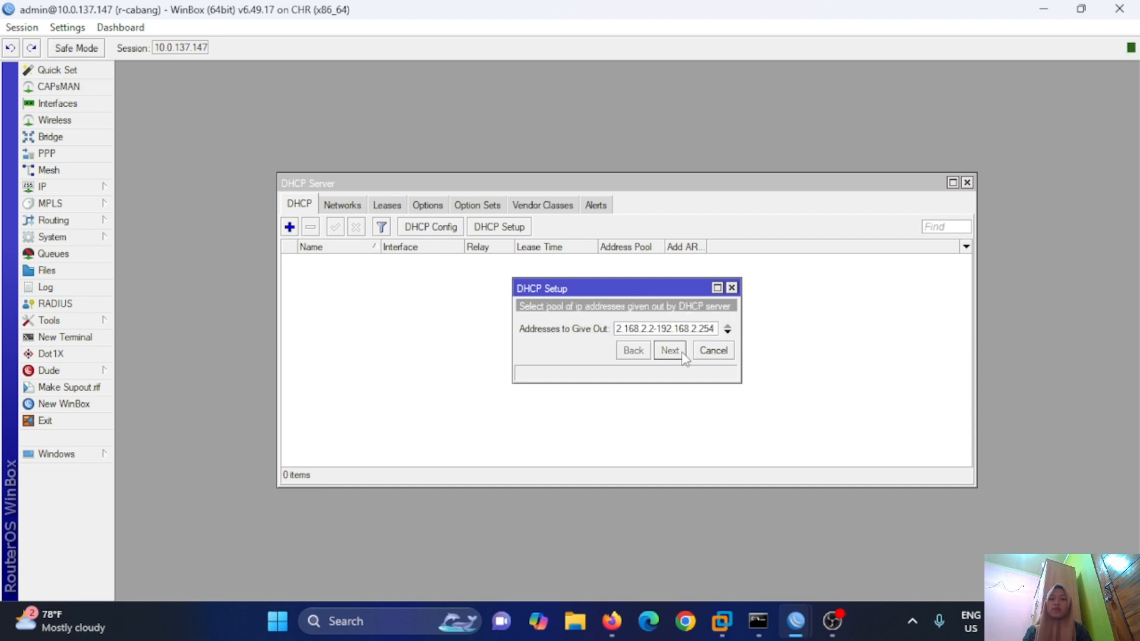
{"action": "left_click", "coordinate": [671, 351]}
{"action": "left_click", "coordinate": [683, 355]}
{"action": "left_click", "coordinate": [683, 355]}
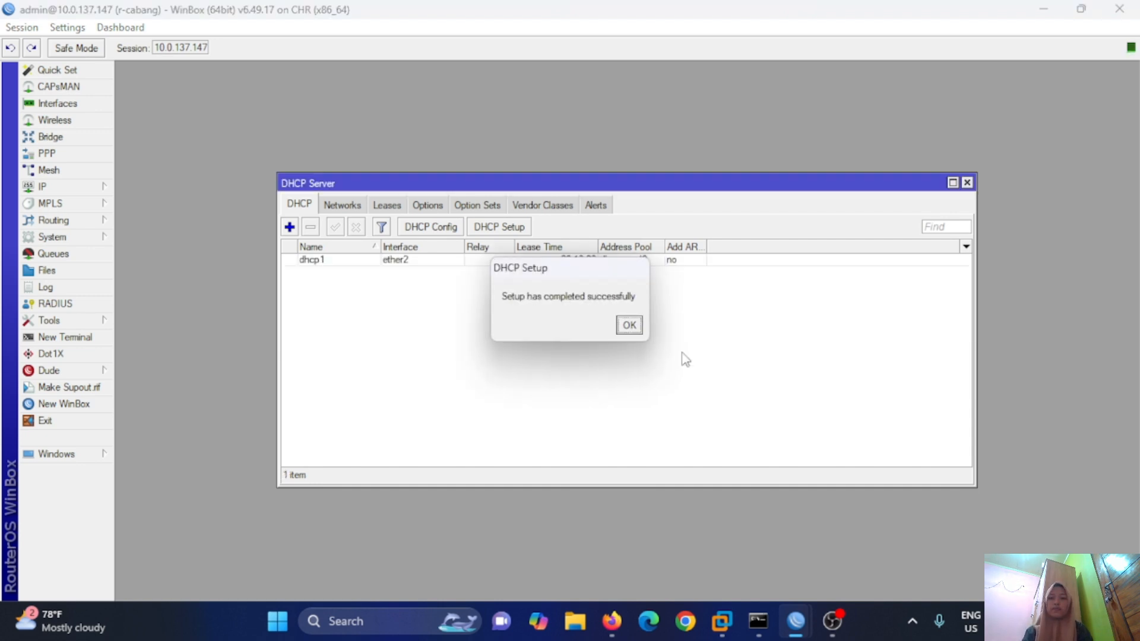
{"action": "left_click", "coordinate": [626, 326]}
Run 'ip dhcp' on VPC1 and VPC2, giving VPC2 192.168.2.254/24 with gateway 192.168.2.1.
{"action": "key", "text": "alt+Tab"}
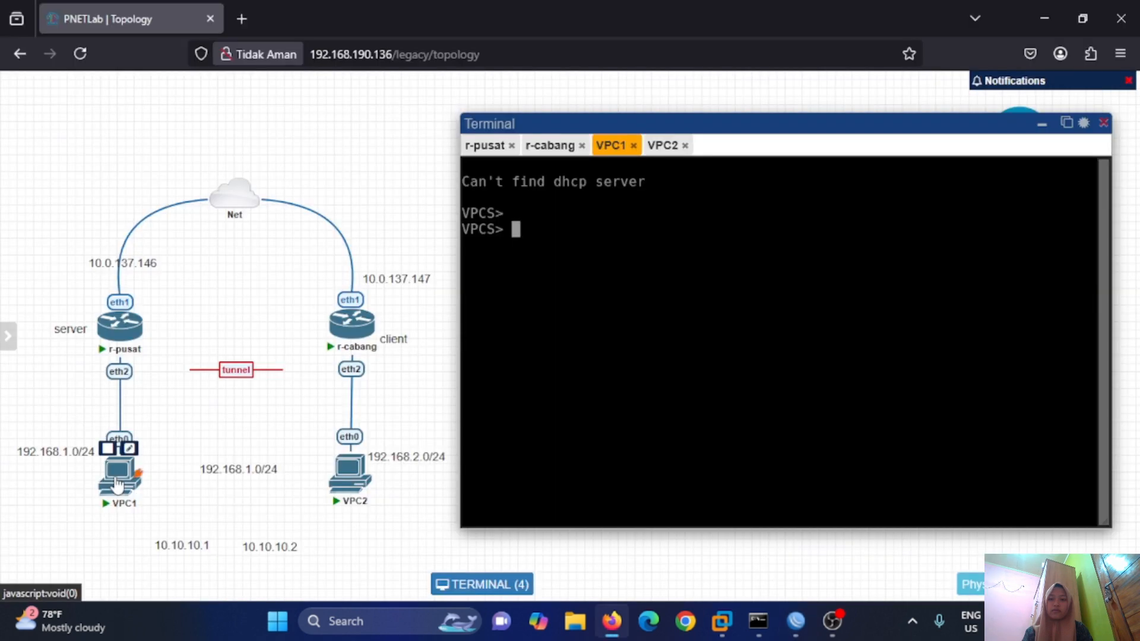
{"action": "type", "text": "ip dhcp"}
{"action": "key", "text": "Return"}
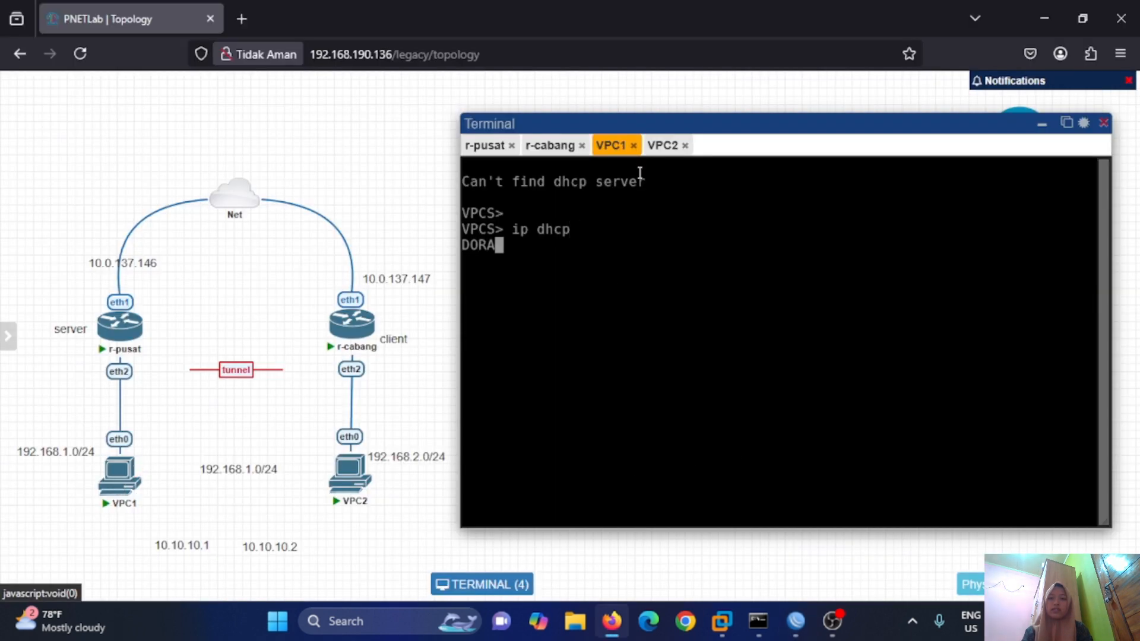
{"action": "left_click", "coordinate": [660, 149]}
{"action": "type", "text": "ip dhcp"}
{"action": "key", "text": "Return"}
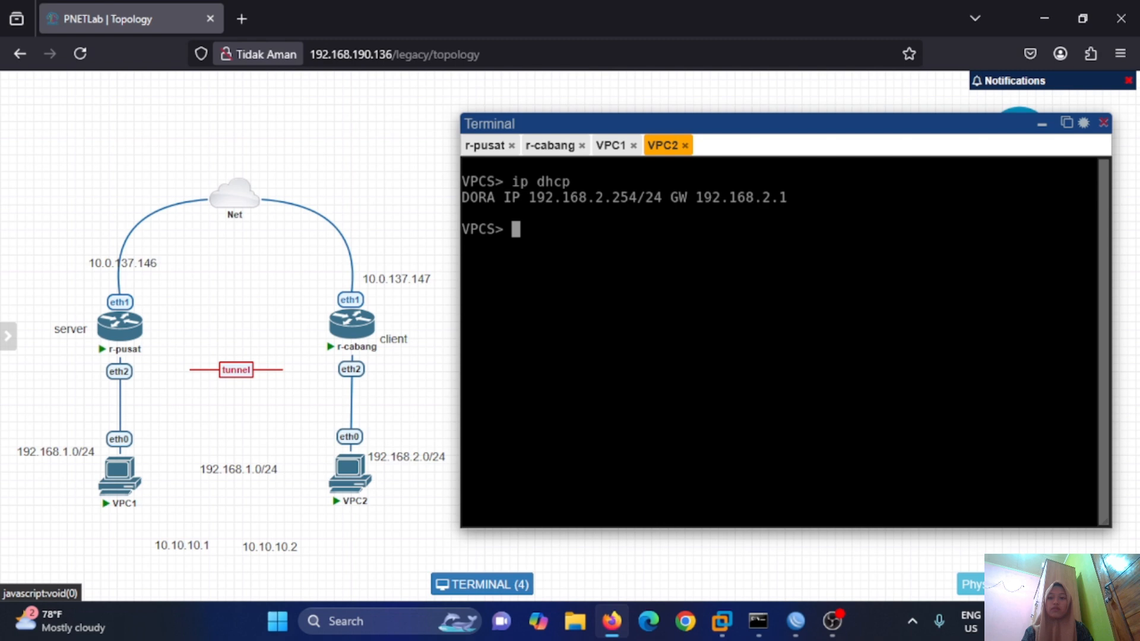
{"action": "key", "text": "alt+Tab"}
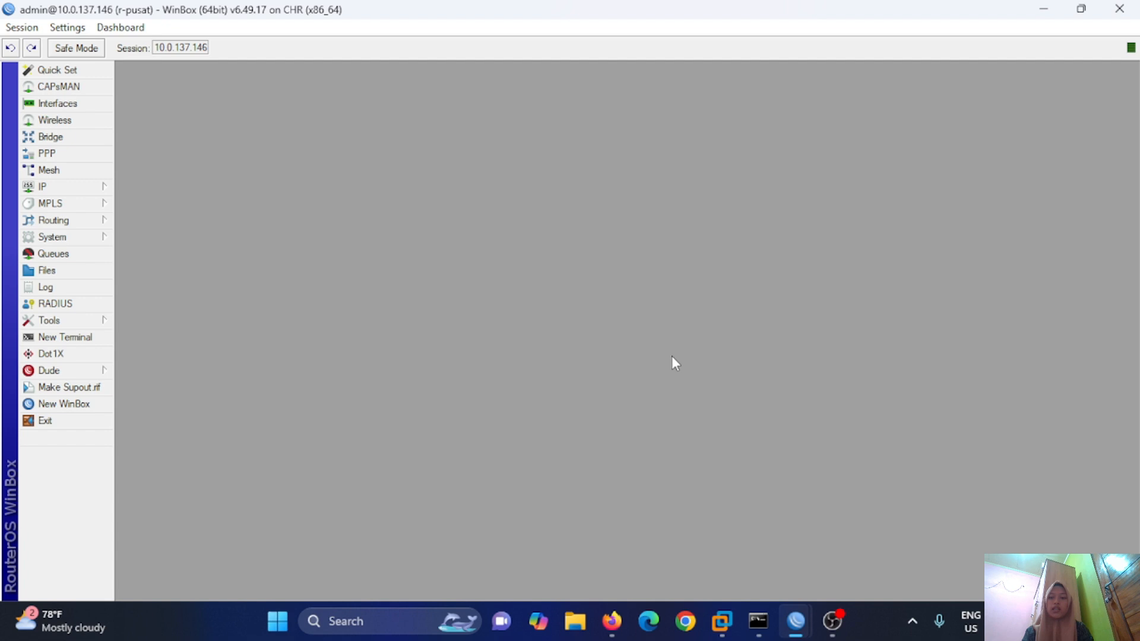
Tick Enabled in r-pusat's PPP PPTP Server settings and apply it.
{"action": "left_click", "coordinate": [98, 153]}
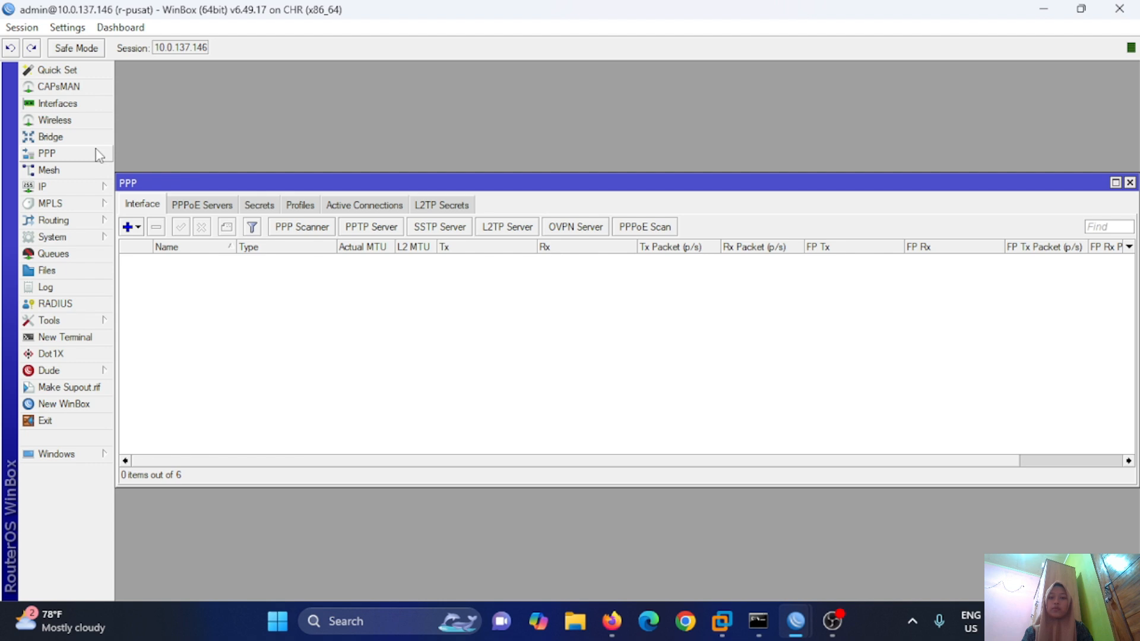
{"action": "left_click", "coordinate": [368, 231]}
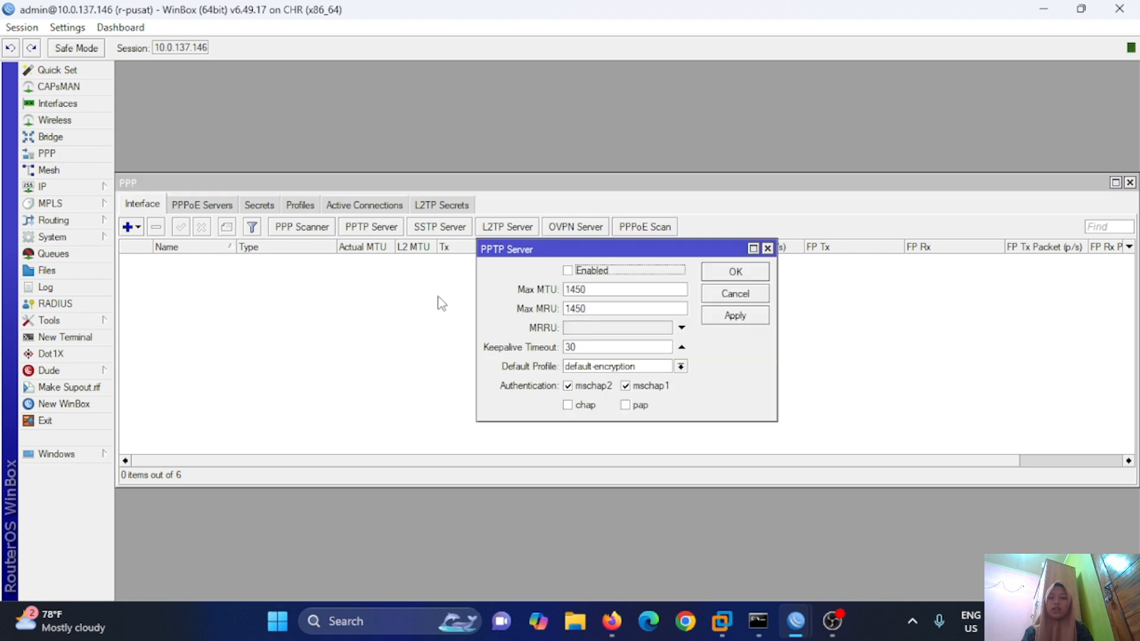
{"action": "left_click", "coordinate": [567, 271]}
{"action": "left_click", "coordinate": [738, 318]}
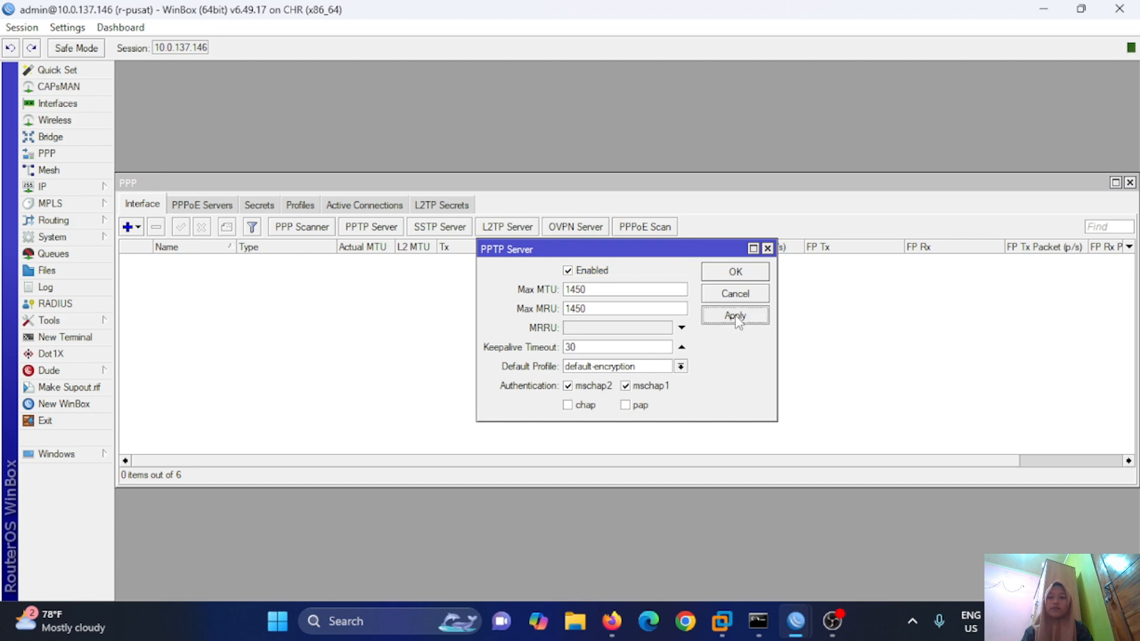
{"action": "left_click", "coordinate": [741, 274]}
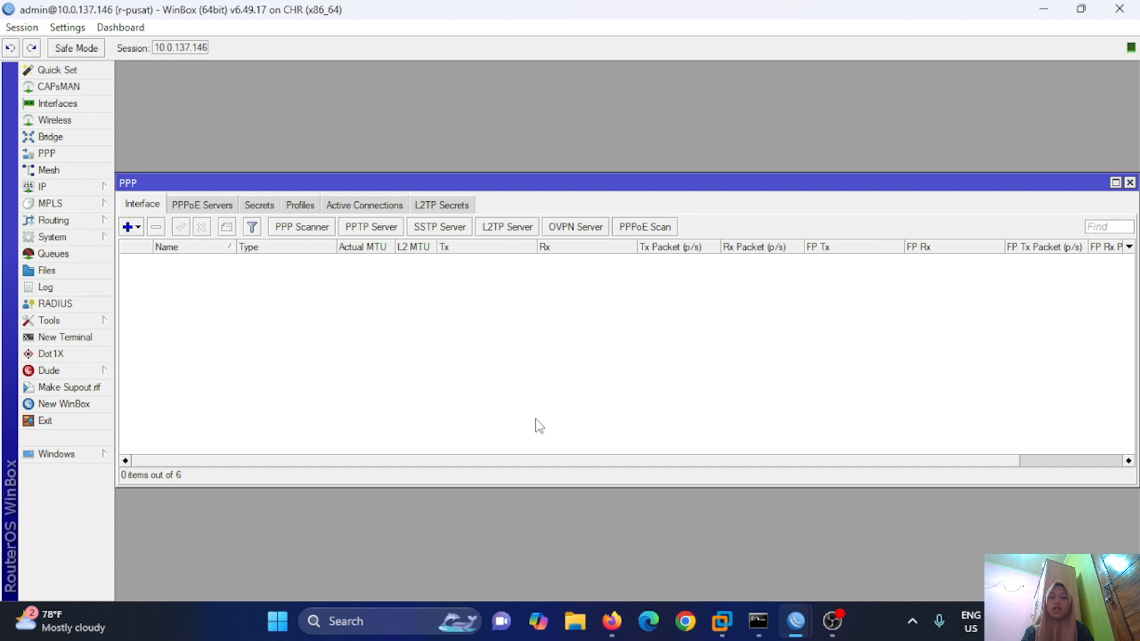
Create a new PPP secret with the tunnel username and password, limited to the pptp service.
{"action": "left_click", "coordinate": [261, 205]}
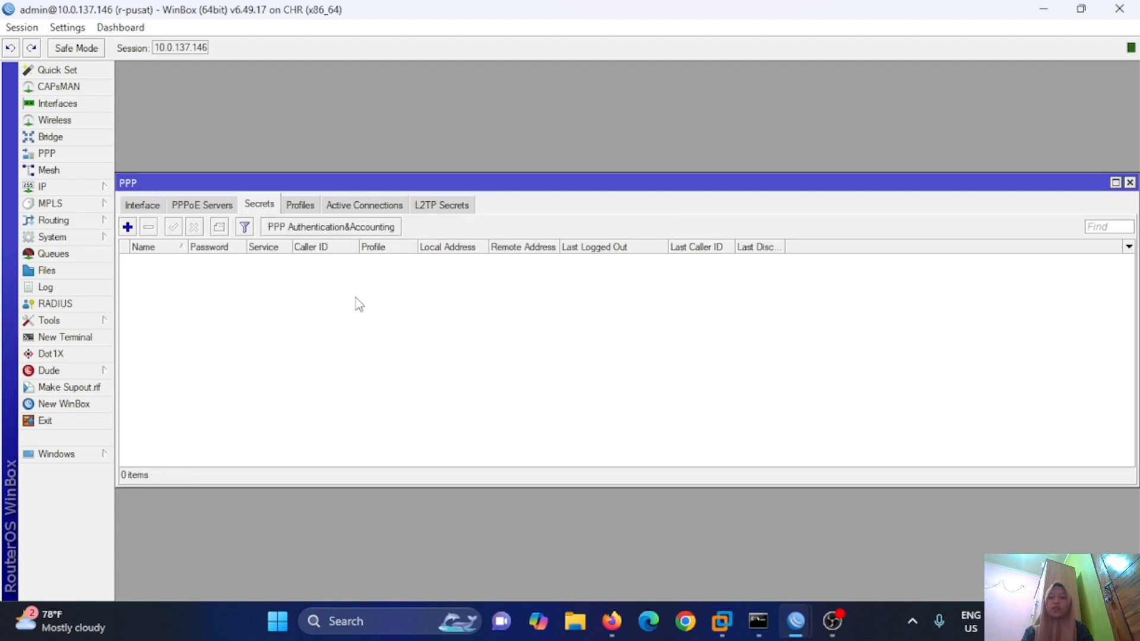
{"action": "left_click", "coordinate": [127, 227]}
{"action": "left_click", "coordinate": [622, 203]}
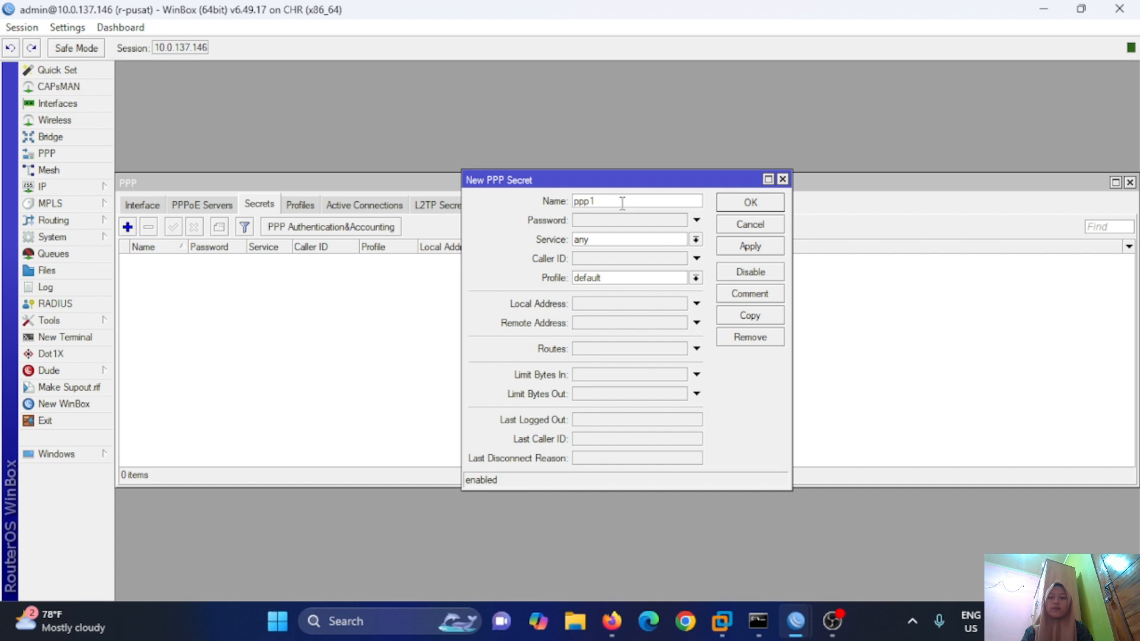
{"action": "key", "text": "BackSpace"}
{"action": "key", "text": "BackSpace"}
{"action": "key", "text": "BackSpace"}
{"action": "key", "text": "BackSpace"}
{"action": "type", "text": "PPTP-ZULFA"}
{"action": "key", "text": "BackSpace"}
{"action": "key", "text": "BackSpace"}
{"action": "key", "text": "BackSpace"}
{"action": "key", "text": "BackSpace"}
{"action": "type", "text": "ulfa"}
{"action": "left_click", "coordinate": [651, 221]}
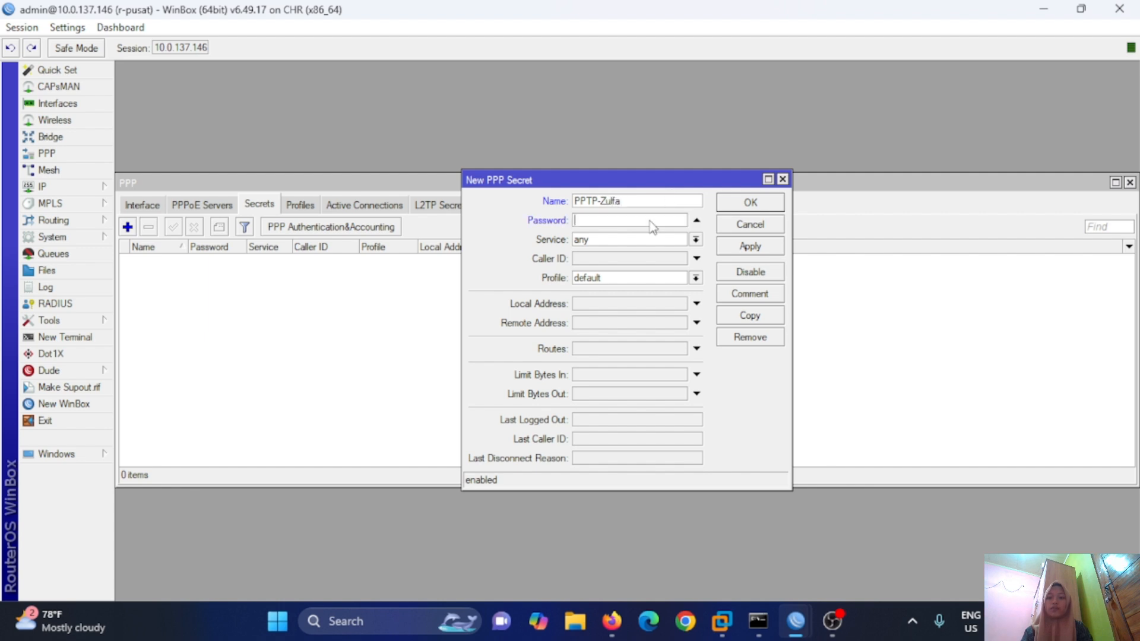
{"action": "type", "text": "123"}
{"action": "left_click", "coordinate": [695, 240]}
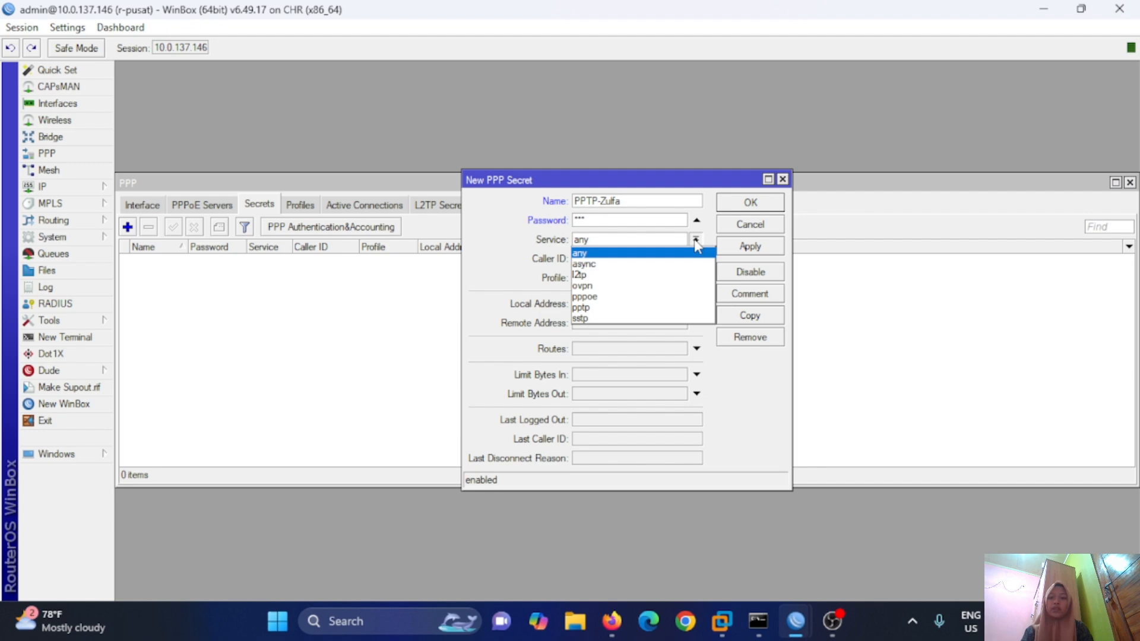
{"action": "left_click", "coordinate": [637, 307]}
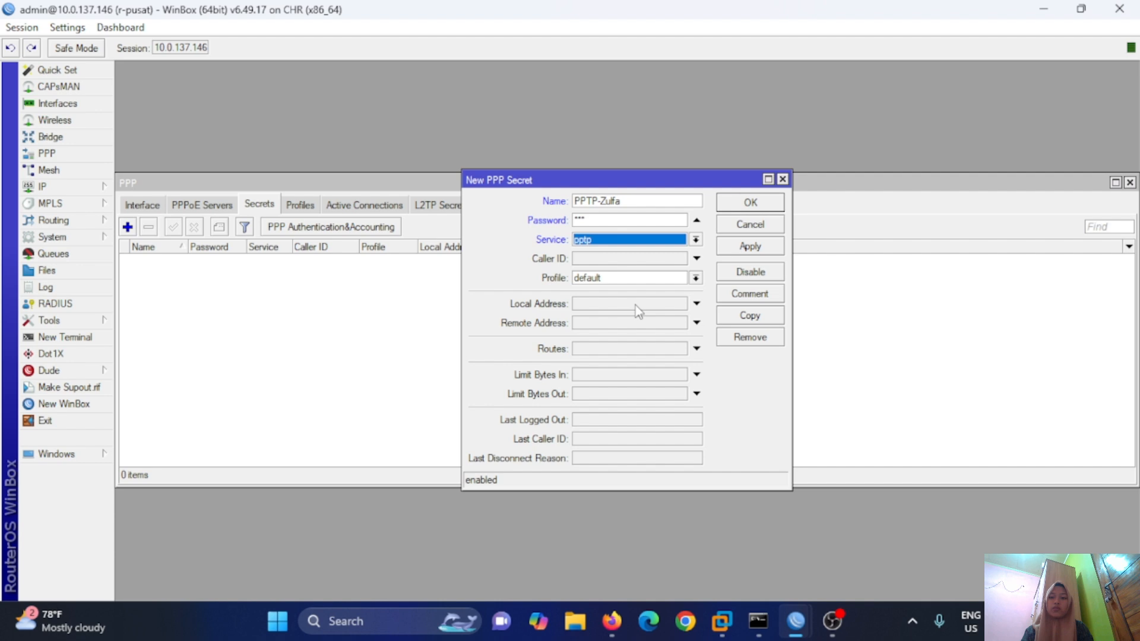
Set the secret's local address 10.10.10.1 and remote address 10.10.10.2, fixing a typo, and save.
{"action": "left_click", "coordinate": [592, 308]}
{"action": "type", "text": "1"}
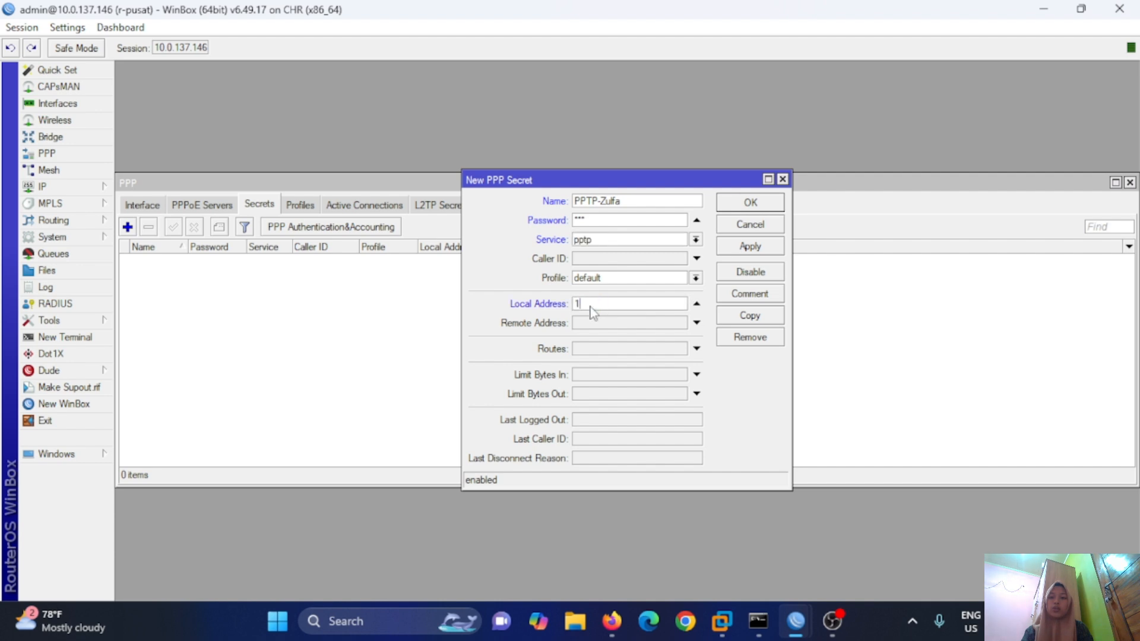
{"action": "type", "text": "0.10..10.1"}
{"action": "left_click", "coordinate": [593, 323]}
{"action": "type", "text": "10.10.10.2"}
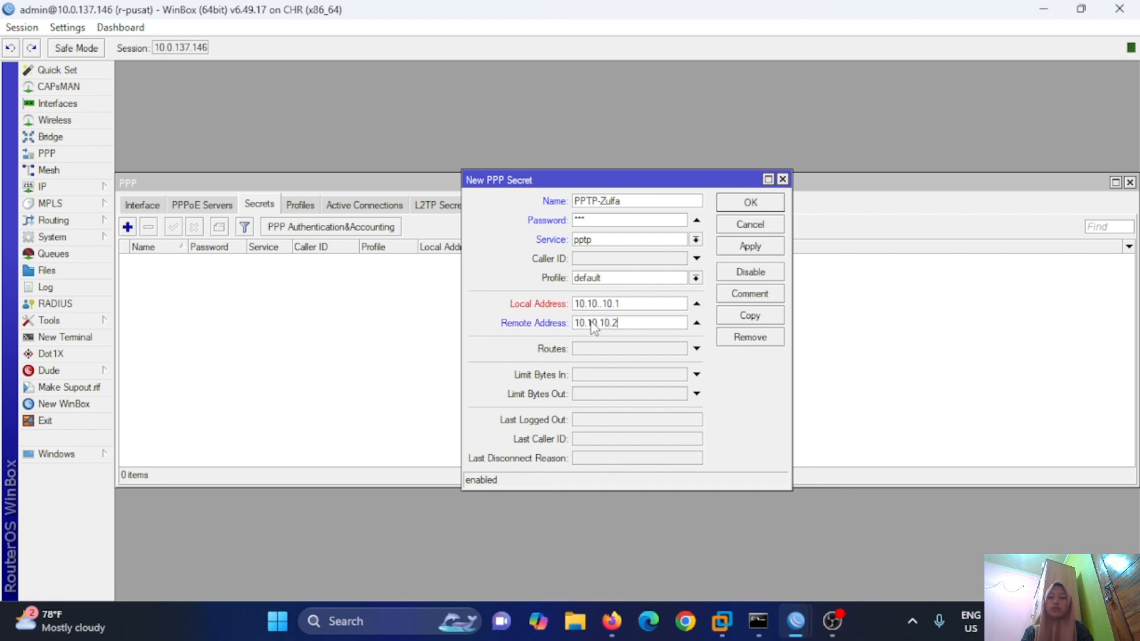
{"action": "left_click", "coordinate": [757, 246]}
{"action": "left_click", "coordinate": [653, 320]}
{"action": "left_click", "coordinate": [603, 305]}
{"action": "key", "text": "BackSpace"}
{"action": "left_click", "coordinate": [749, 248]}
Create PPTP client pptp-out1 on r-cabang connecting to 10.0.137.146 with the tunnel username and password.
{"action": "left_click", "coordinate": [770, 204]}
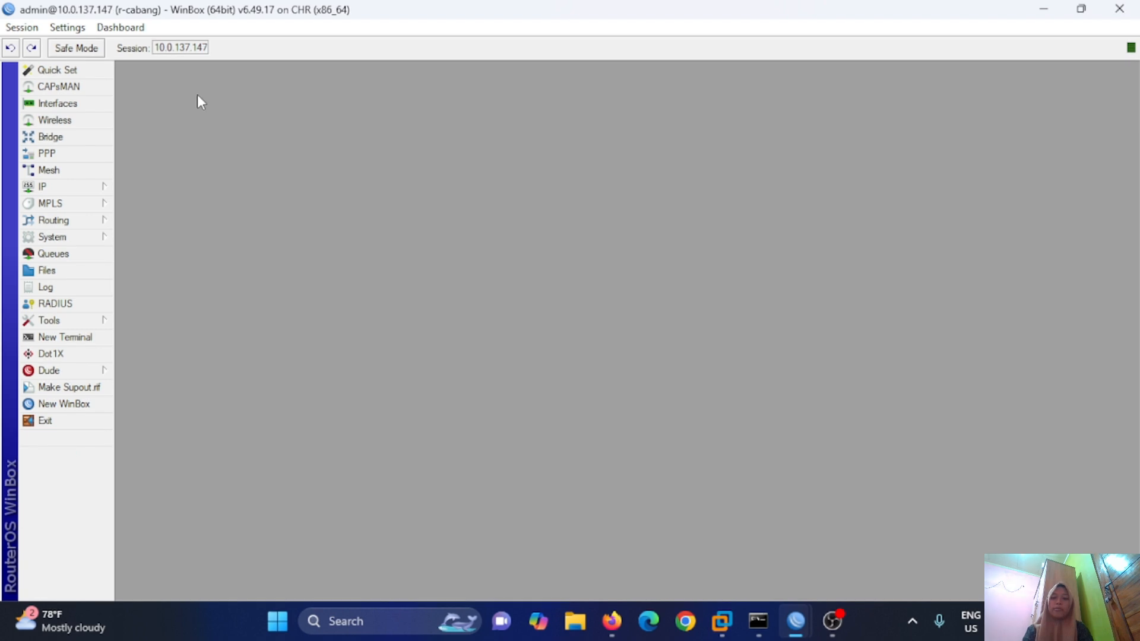
{"action": "left_click", "coordinate": [76, 156]}
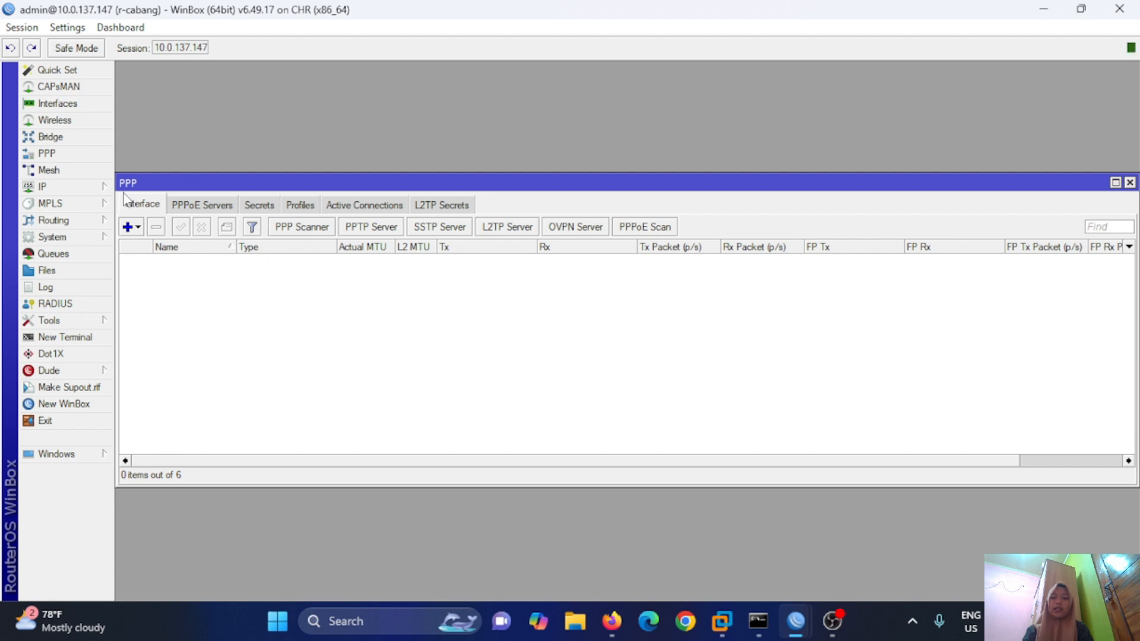
{"action": "left_click", "coordinate": [128, 228]}
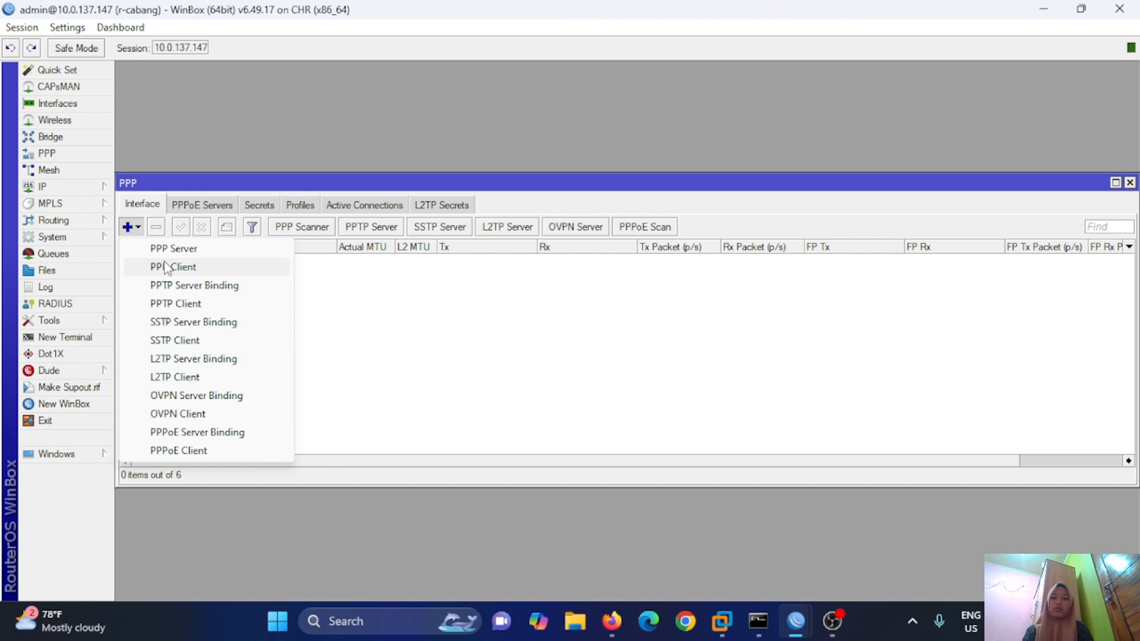
{"action": "left_click", "coordinate": [180, 305]}
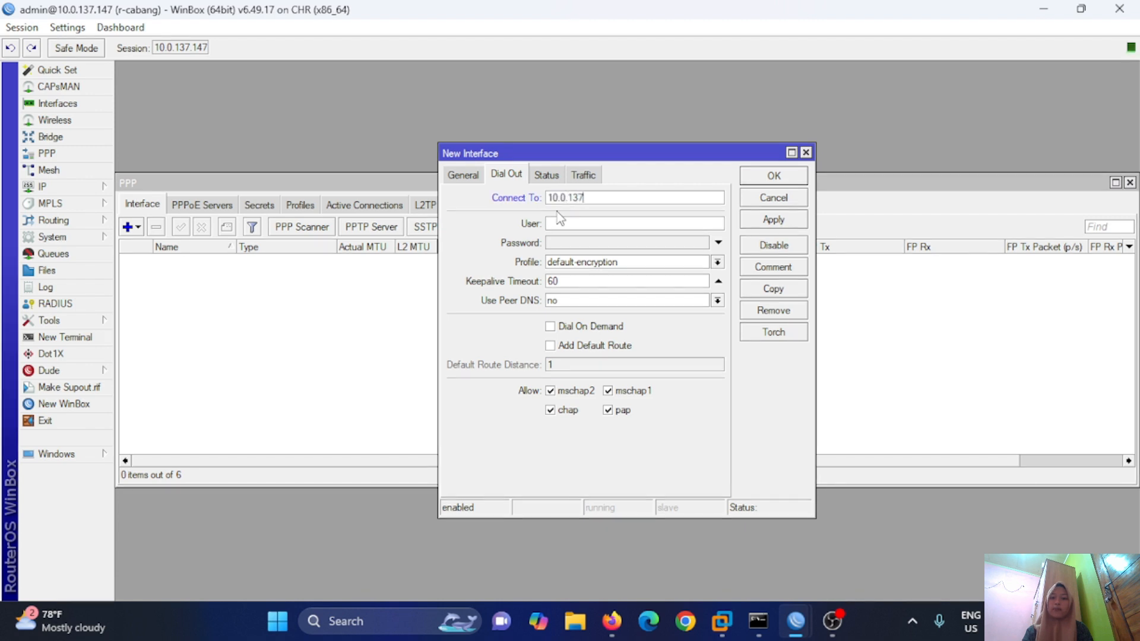
{"action": "type", "text": ".146"}
{"action": "left_click", "coordinate": [630, 223]}
{"action": "type", "text": "PPTP-Zulfa"}
{"action": "left_click", "coordinate": [588, 244]}
{"action": "type", "text": "**"}
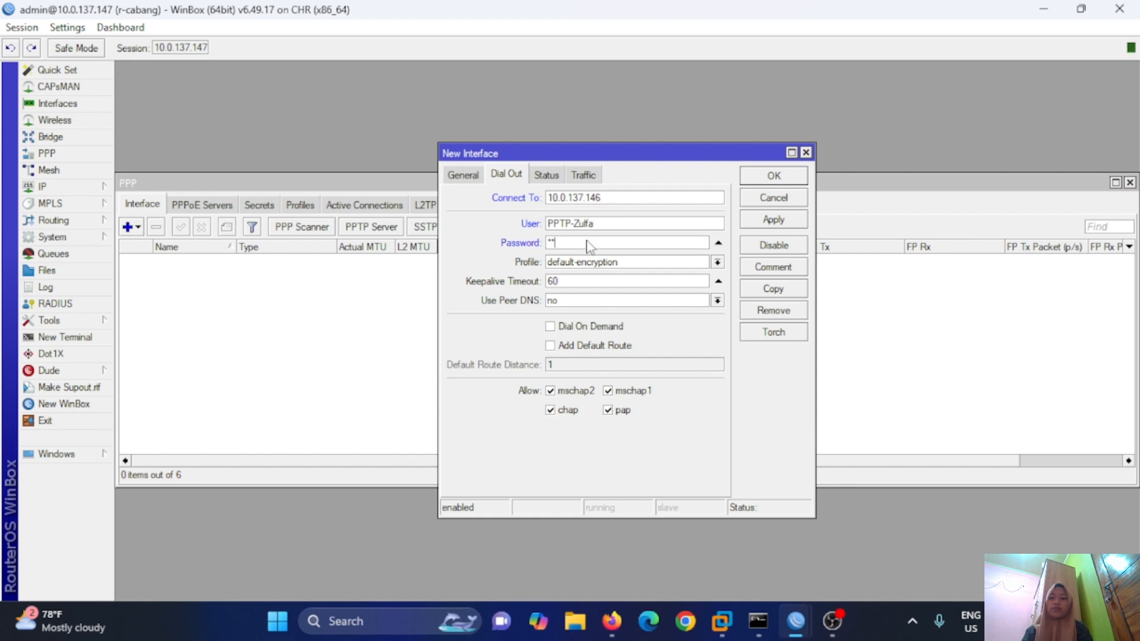
{"action": "type", "text": "*"}
{"action": "left_click", "coordinate": [785, 224]}
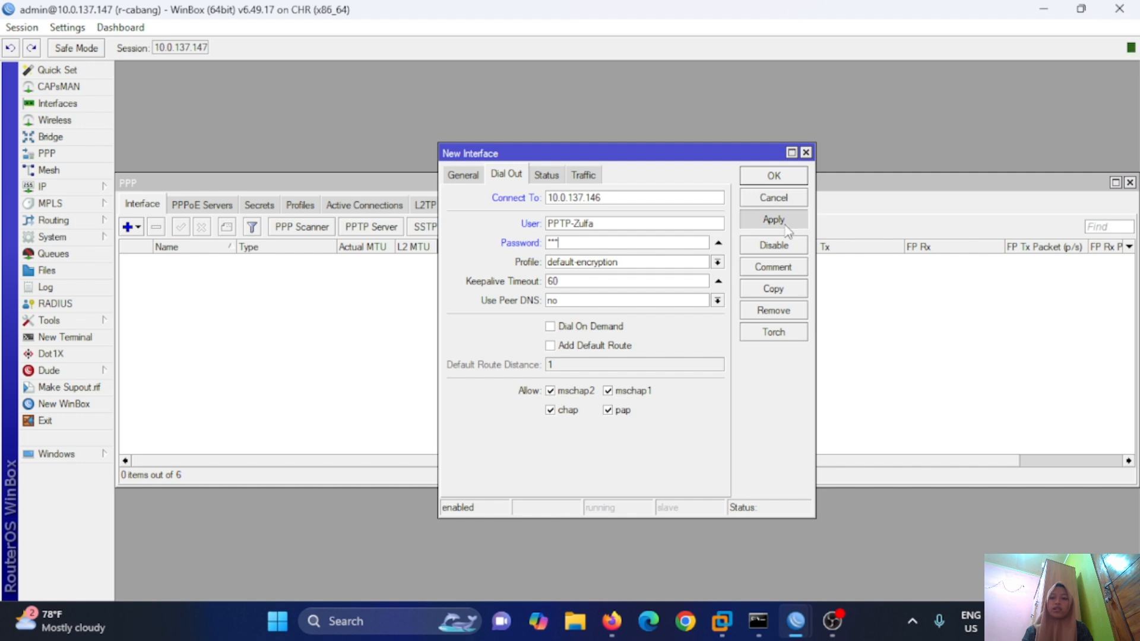
{"action": "left_click", "coordinate": [772, 182]}
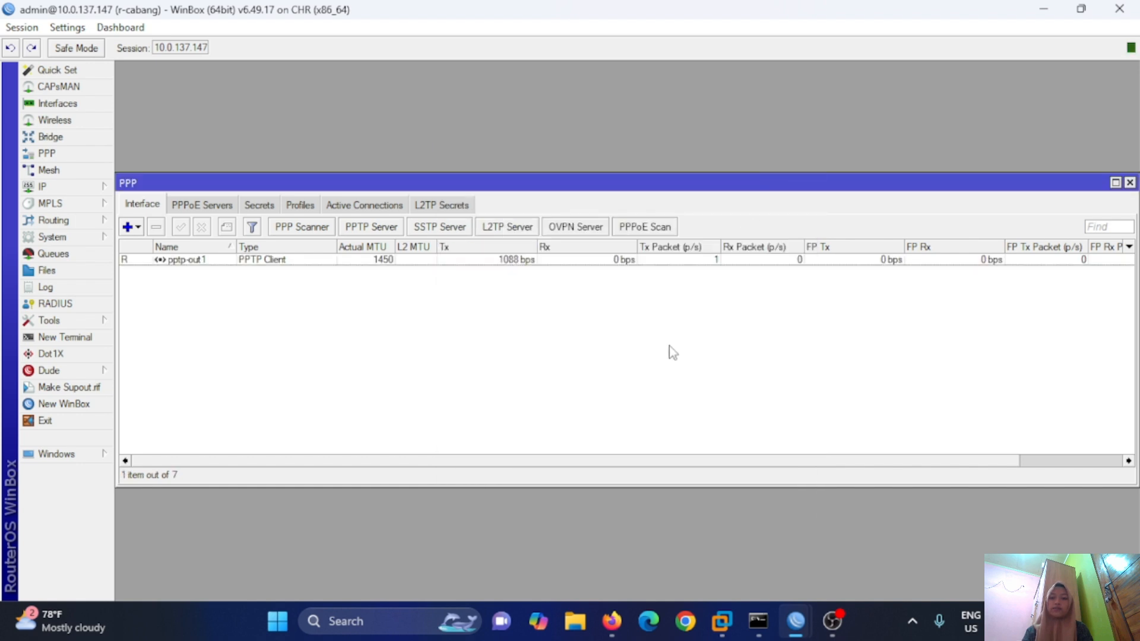
{"action": "key", "text": "alt+Tab"}
{"action": "left_click", "coordinate": [69, 189]}
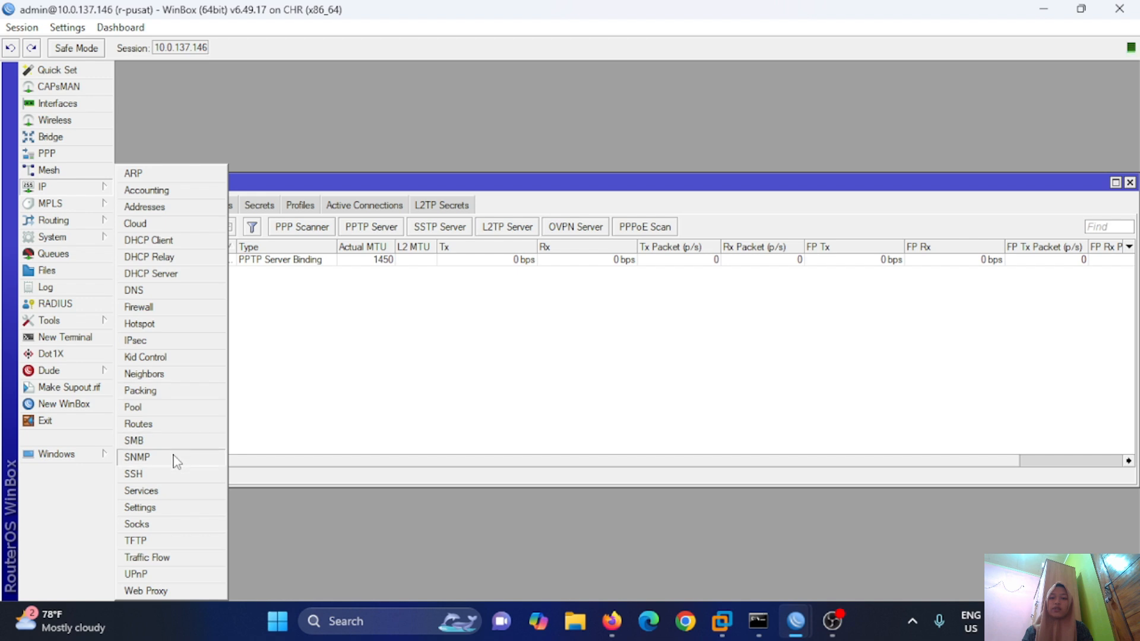
Add a static route with Dst. Address 192.168.2.0/24 and Gateway 10.10.10.2 in r-pusat's routes.
{"action": "left_click", "coordinate": [165, 425]}
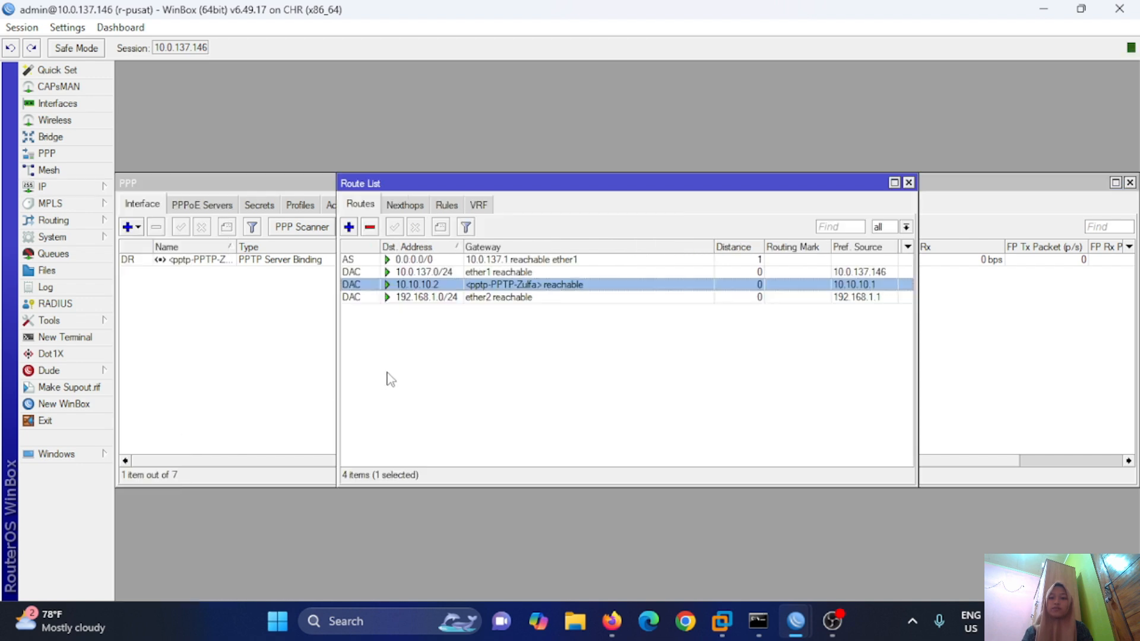
{"action": "left_click", "coordinate": [348, 226]}
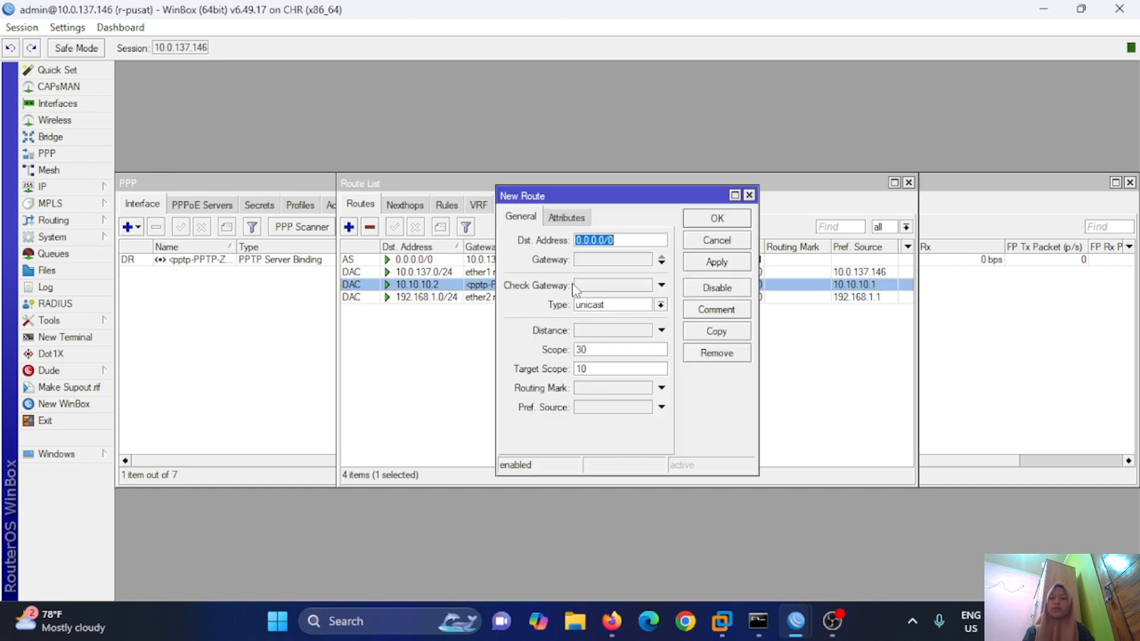
{"action": "type", "text": "192.1"}
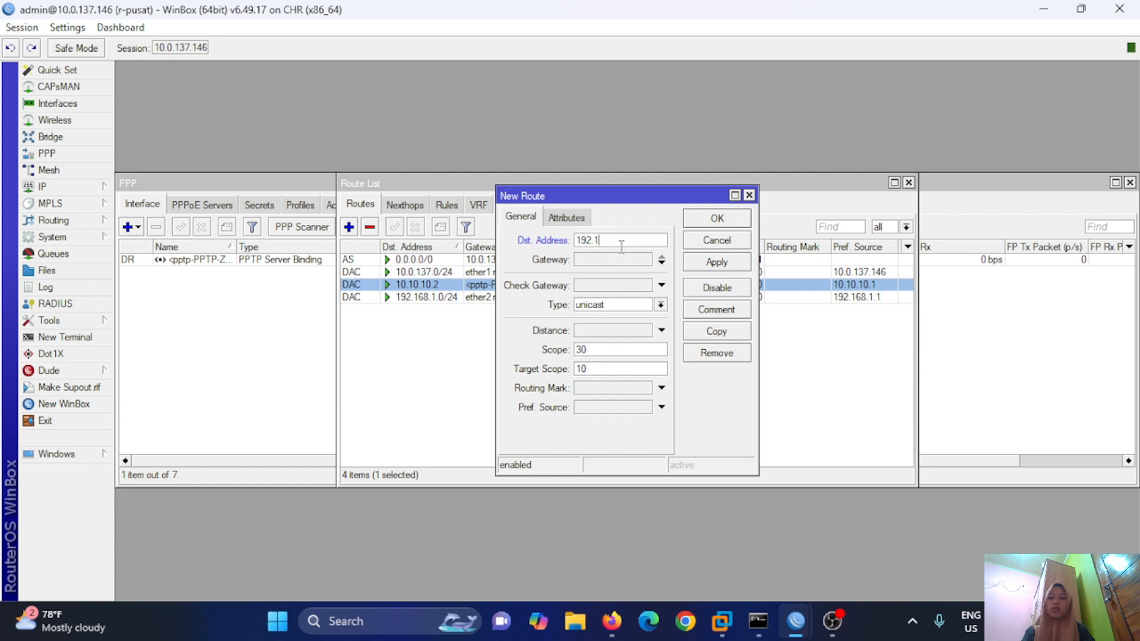
{"action": "type", "text": "68.2.0/24"}
{"action": "left_click", "coordinate": [640, 260]}
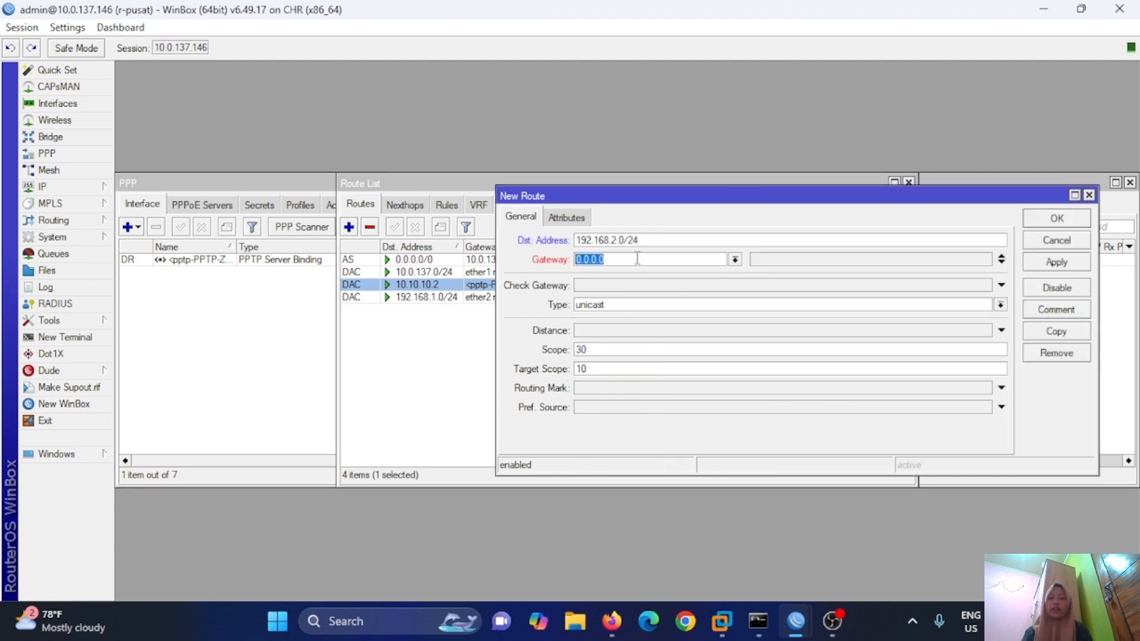
{"action": "left_click", "coordinate": [735, 259]}
{"action": "left_click", "coordinate": [735, 259]}
{"action": "type", "text": "10"}
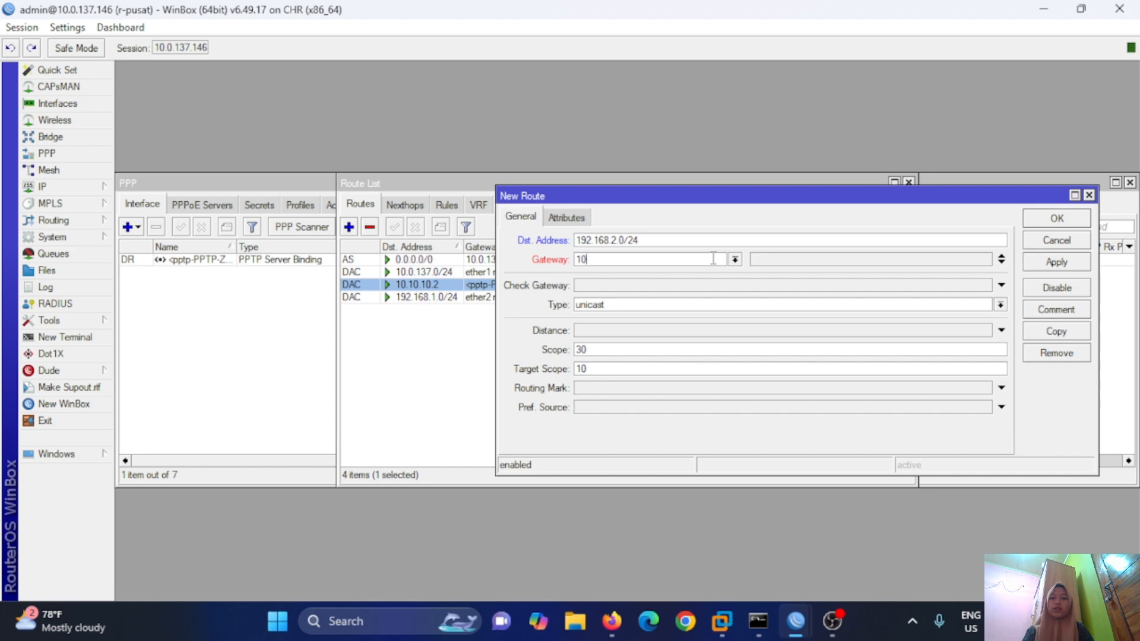
{"action": "type", "text": ".10.10.2"}
{"action": "left_click", "coordinate": [1056, 262]}
{"action": "left_click", "coordinate": [1056, 221]}
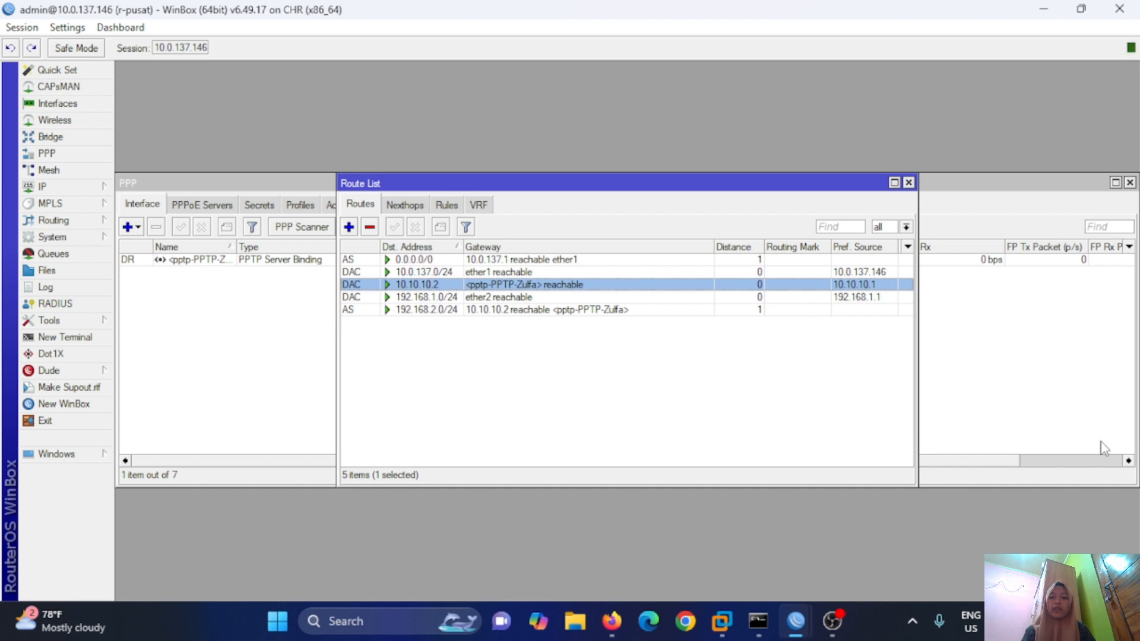
{"action": "mouse_move", "coordinate": [799, 624]}
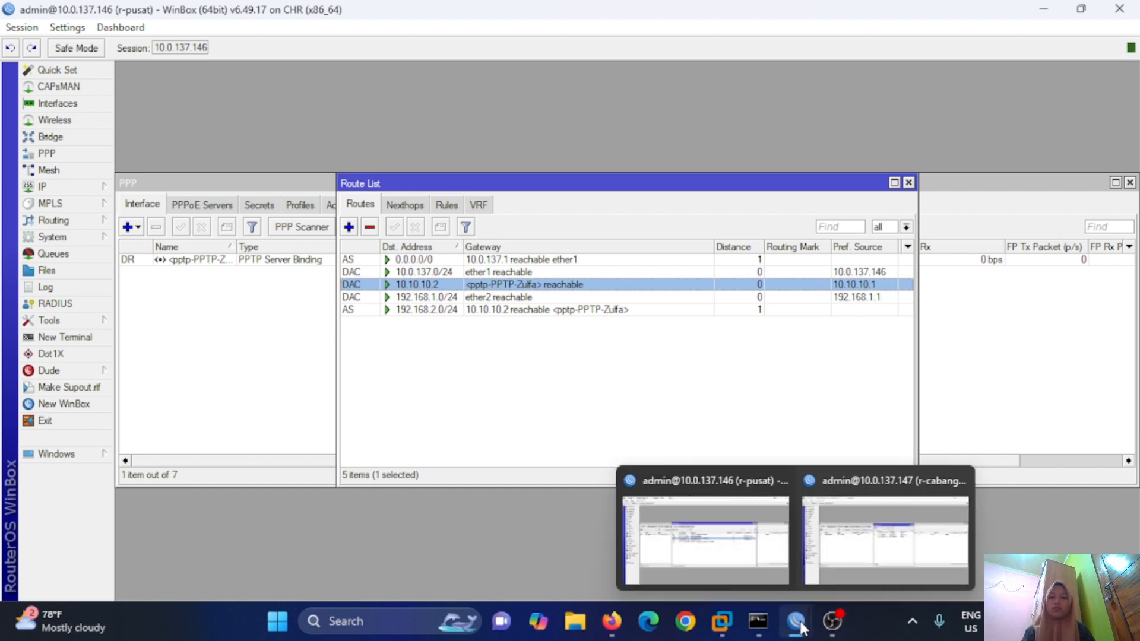
Add a static route on r-cabang to 192.168.1.0/24 via gateway 10.10.10.1.
{"action": "left_click", "coordinate": [855, 558]}
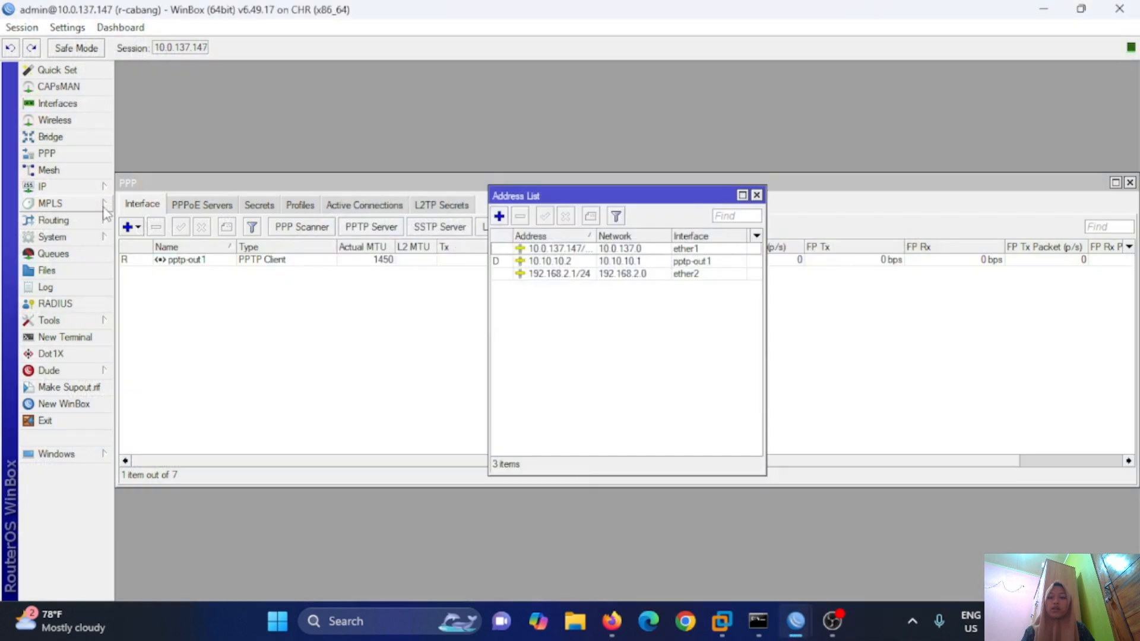
{"action": "left_click", "coordinate": [54, 187]}
{"action": "left_click", "coordinate": [155, 424]}
{"action": "left_click", "coordinate": [349, 227]}
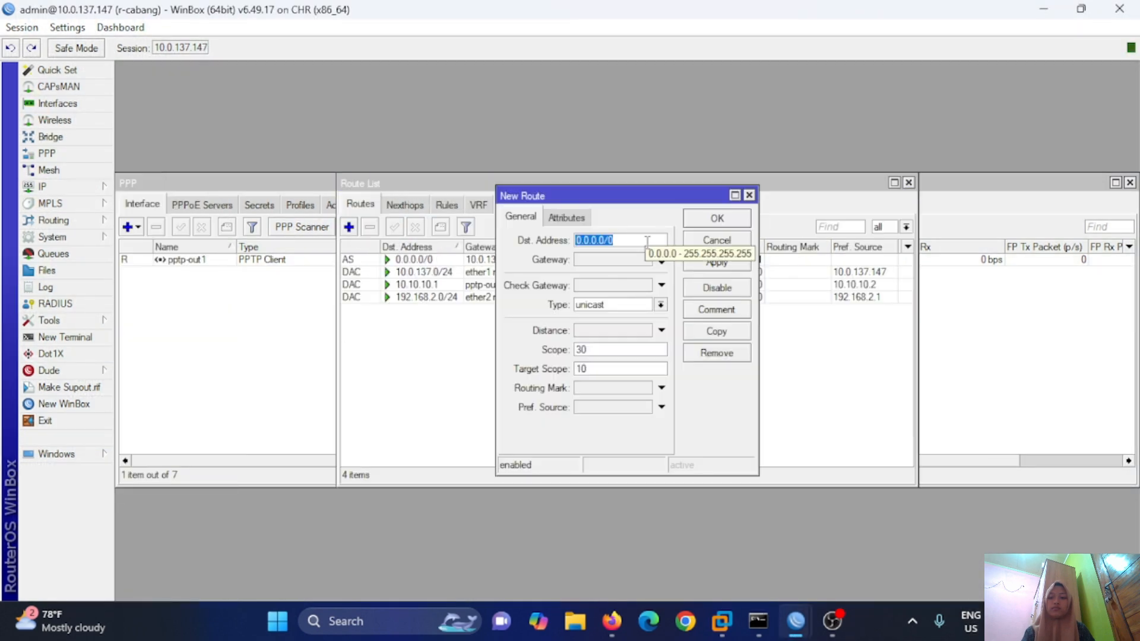
{"action": "type", "text": "192.168.1.0"}
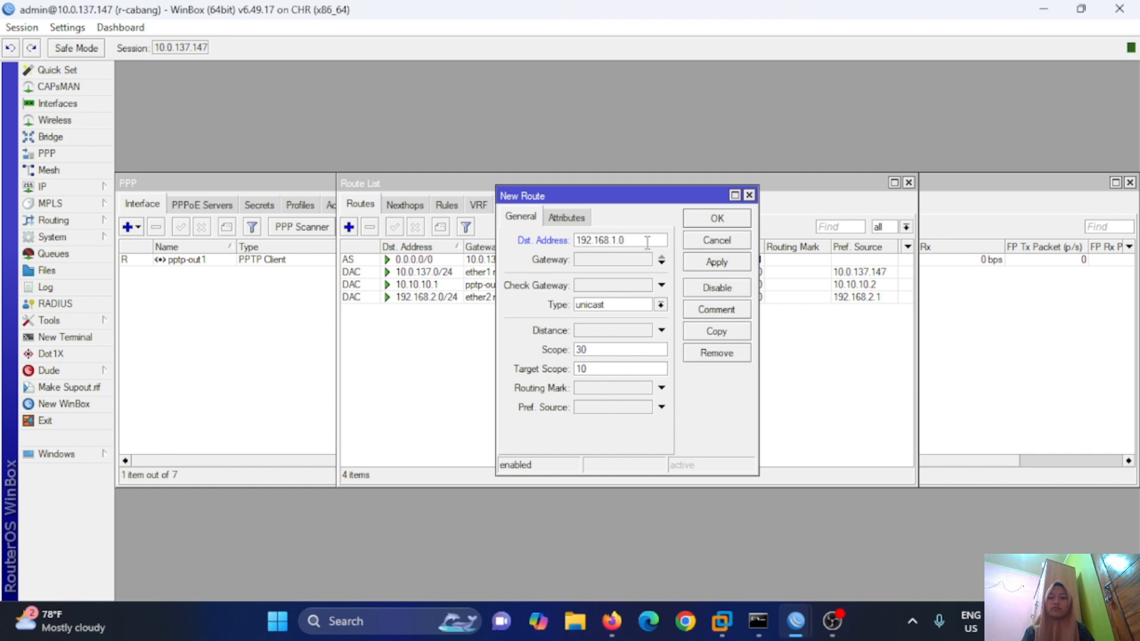
{"action": "type", "text": "/24"}
{"action": "left_click", "coordinate": [610, 259]}
{"action": "type", "text": "10.10.10.1"}
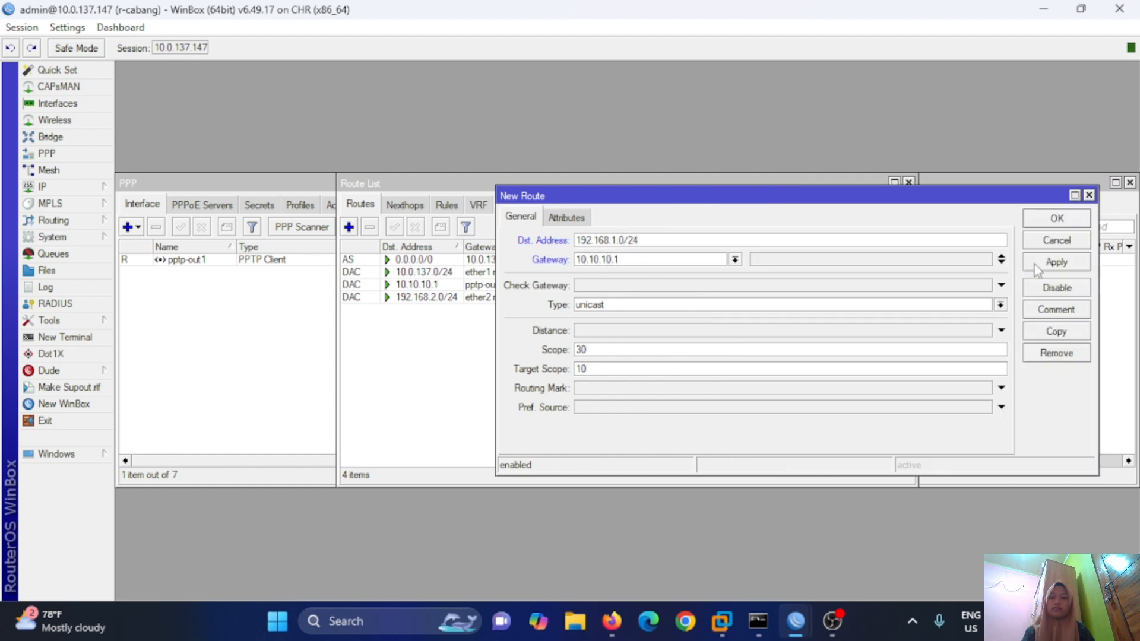
{"action": "left_click", "coordinate": [1056, 218]}
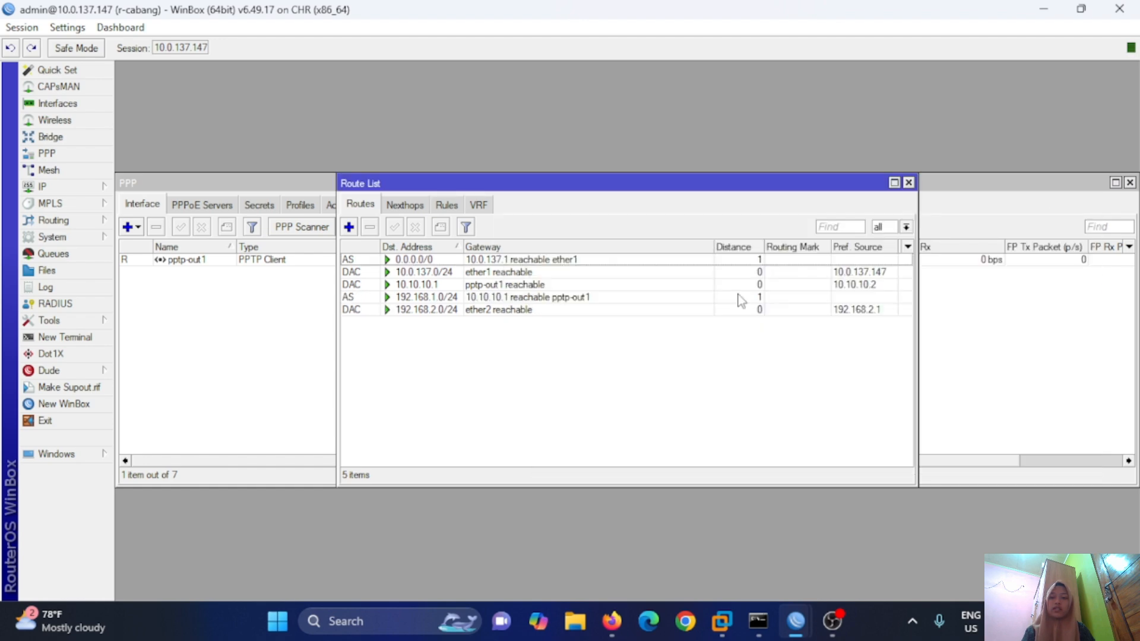
Ping 192.168.2.254 from VPC1 to confirm the LANs communicate.
{"action": "left_click", "coordinate": [611, 621]}
{"action": "type", "text": "ping 1"}
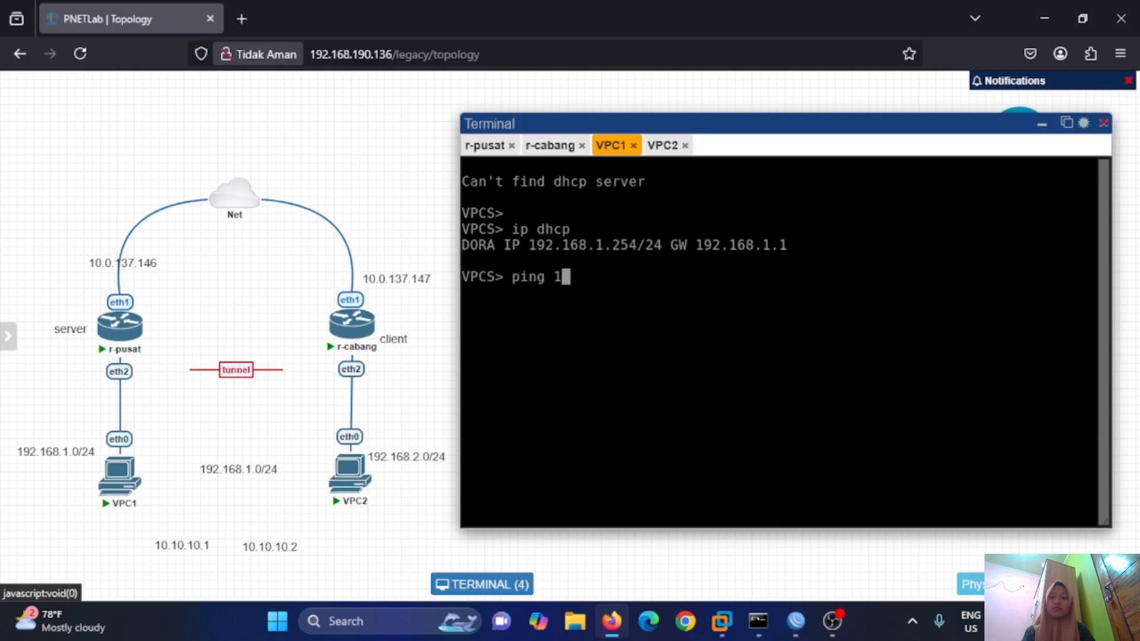
{"action": "type", "text": "92.168.2.254"}
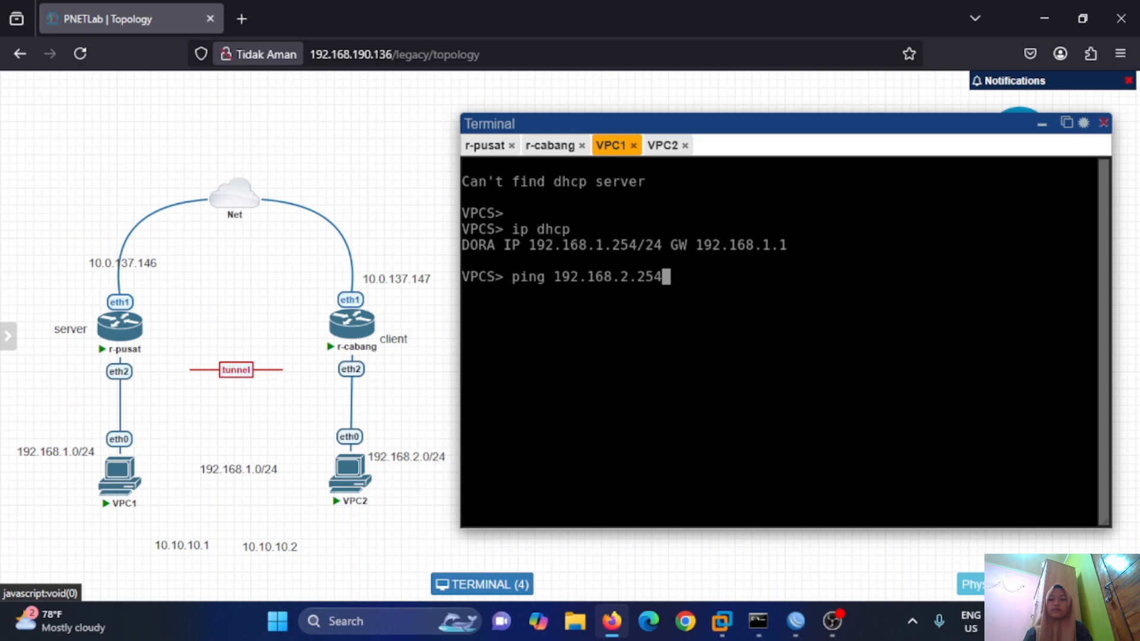
{"action": "key", "text": "Return"}
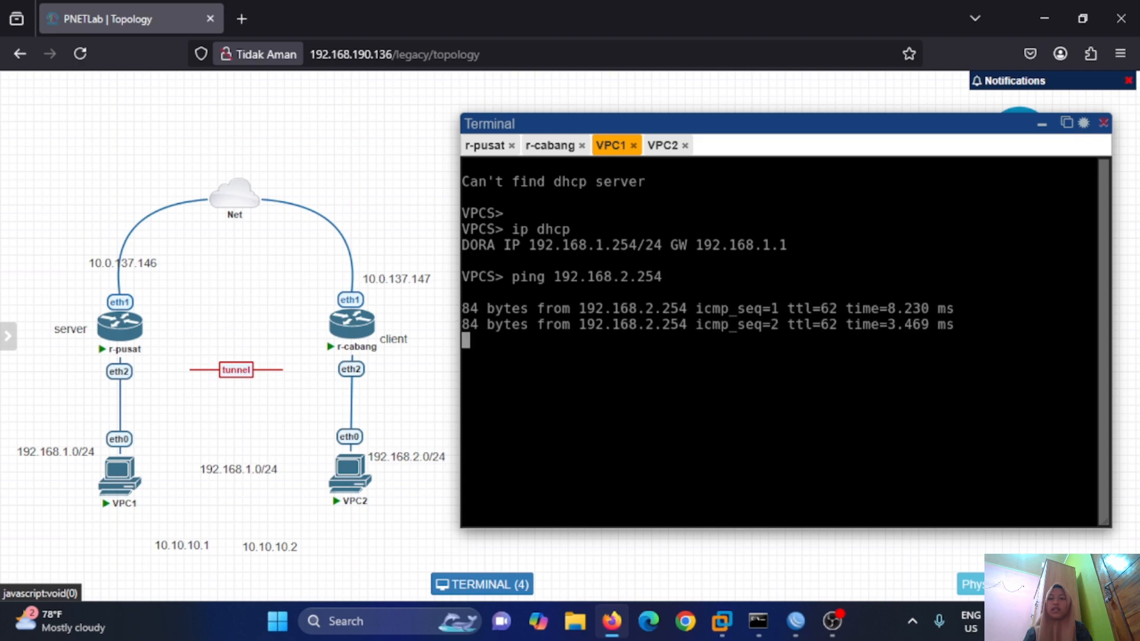
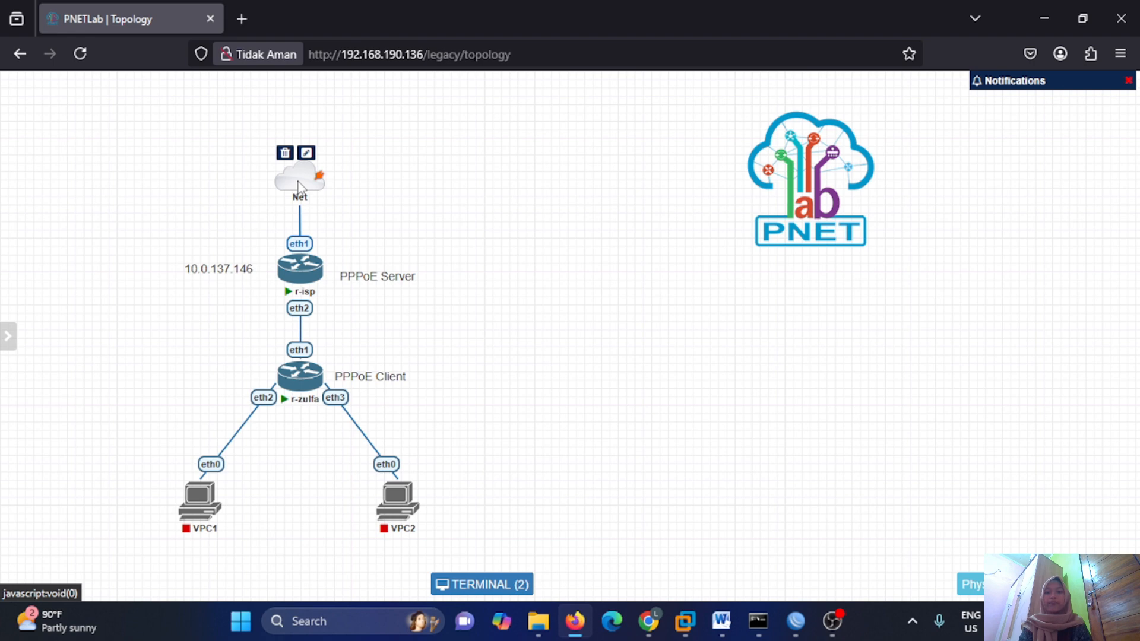
Enable RoMON with 'tool romon set enabled=yes' on both the r-isp and r-zulfa consoles.
{"action": "left_click", "coordinate": [565, 374]}
{"action": "type", "text": "tool romon set"}
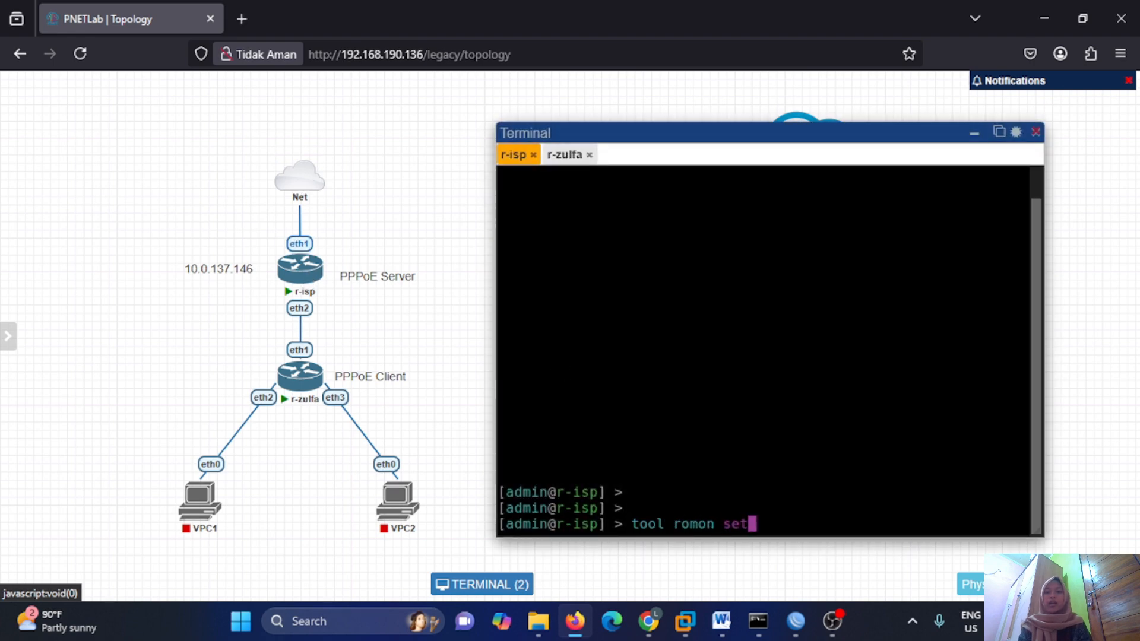
{"action": "type", "text": " enabled=yes"}
{"action": "key", "text": "Return"}
{"action": "left_click", "coordinate": [564, 154]}
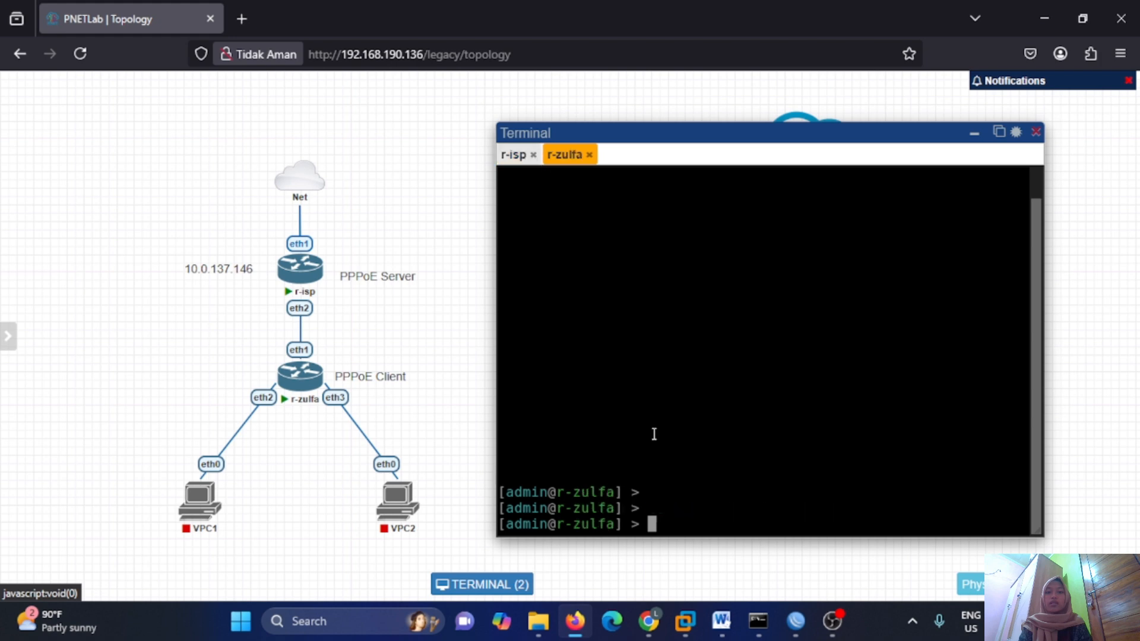
{"action": "type", "text": "tool romon set enabled="}
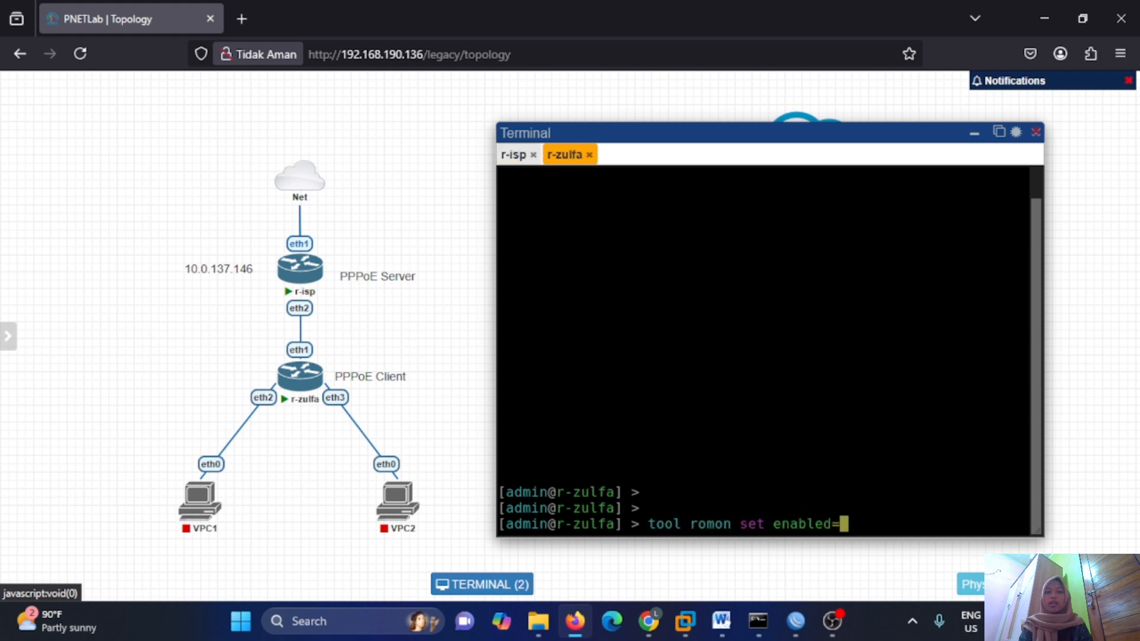
{"action": "type", "text": "yes"}
{"action": "key", "text": "Return"}
{"action": "key", "text": "alt+Tab"}
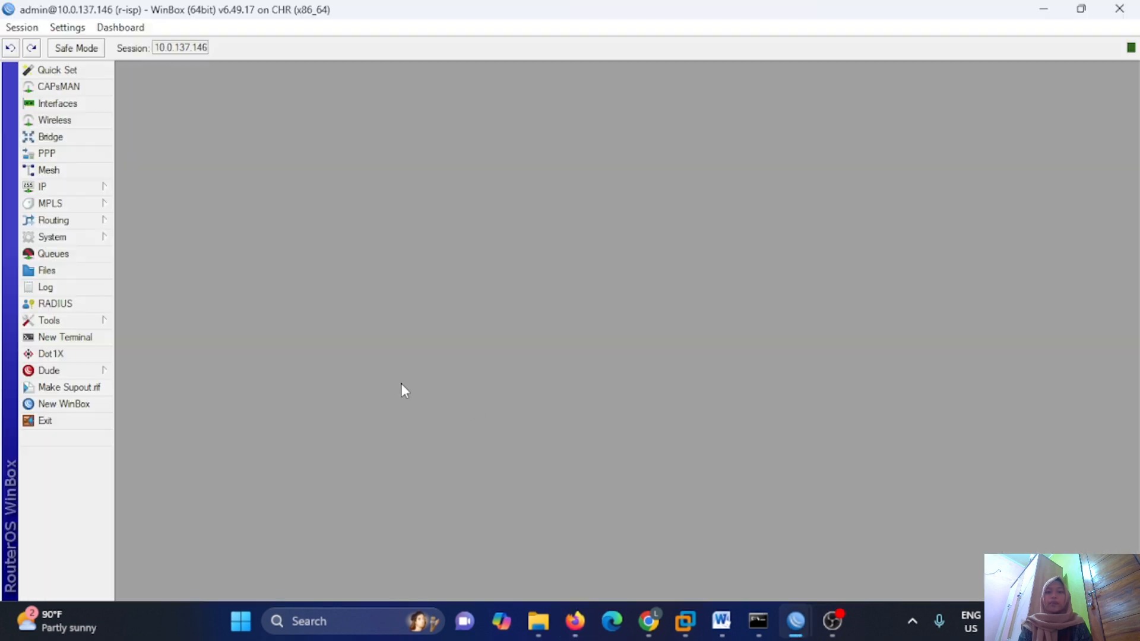
Add PPPoE server service-pppoe-zulfa on ether2 with the default profile.
{"action": "left_click", "coordinate": [83, 156]}
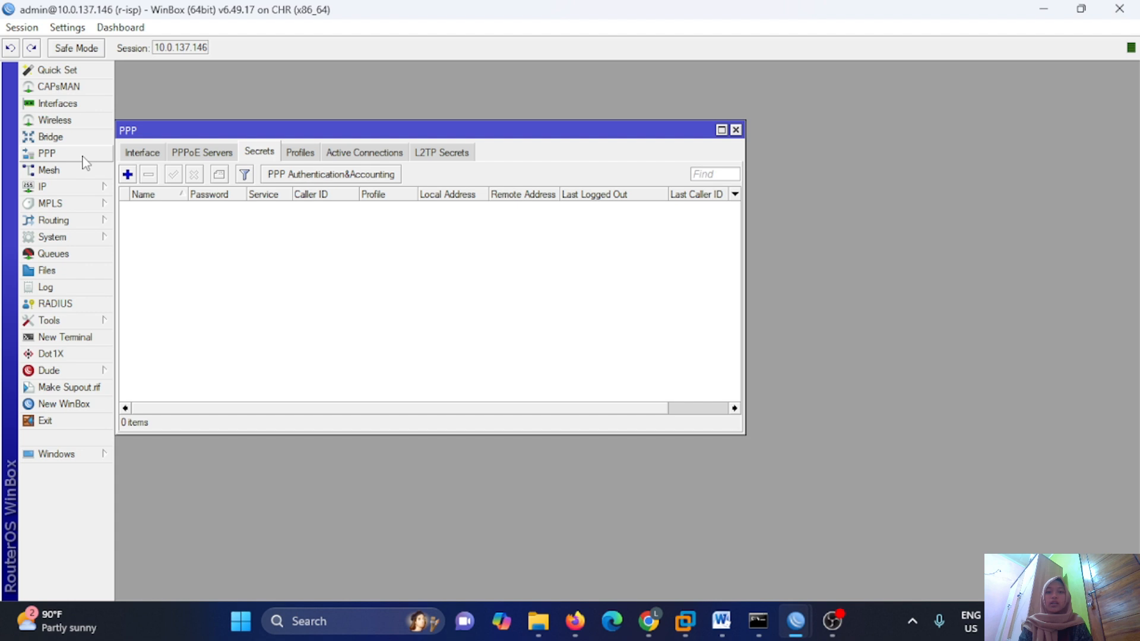
{"action": "left_click", "coordinate": [190, 154]}
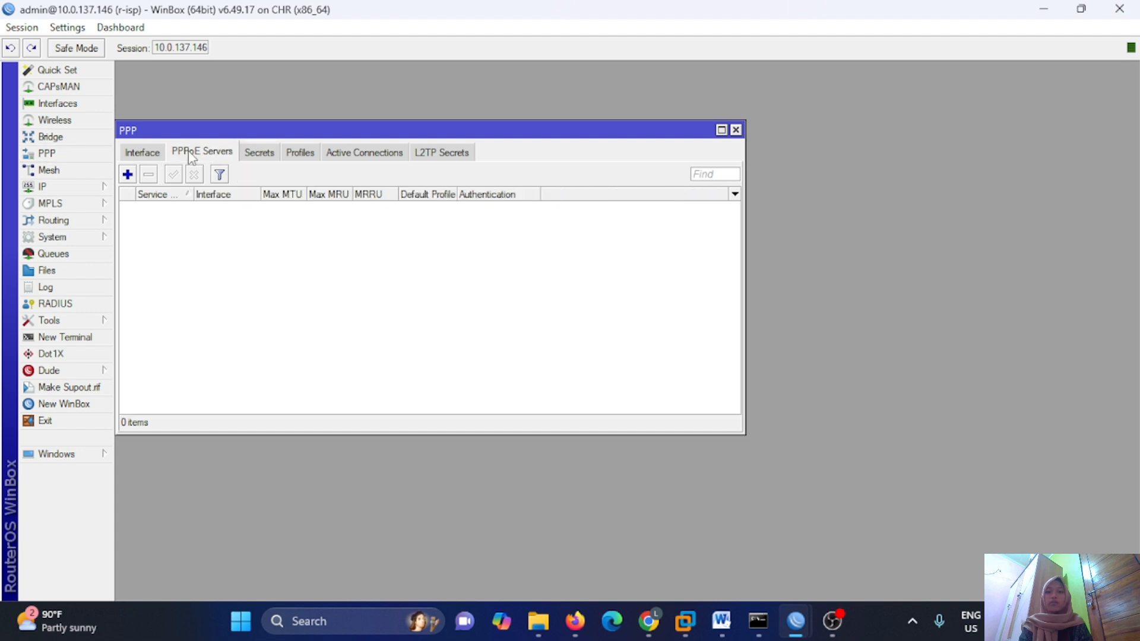
{"action": "left_click", "coordinate": [127, 174]}
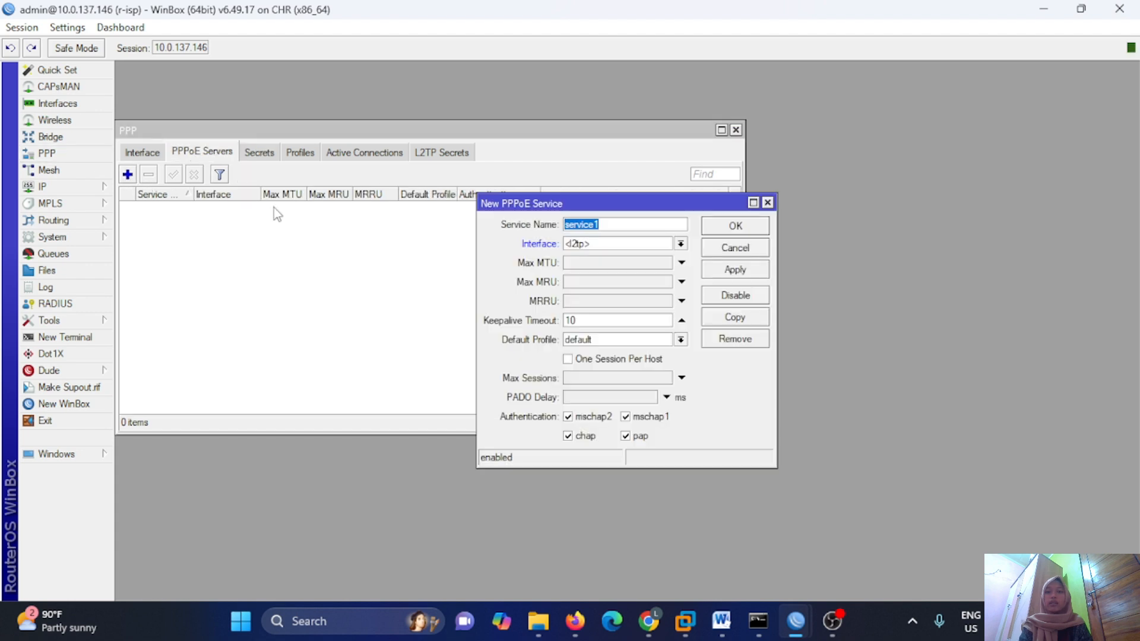
{"action": "left_click", "coordinate": [610, 223]}
{"action": "key", "text": "BackSpace"}
{"action": "type", "text": "-pppoe-zulfa"}
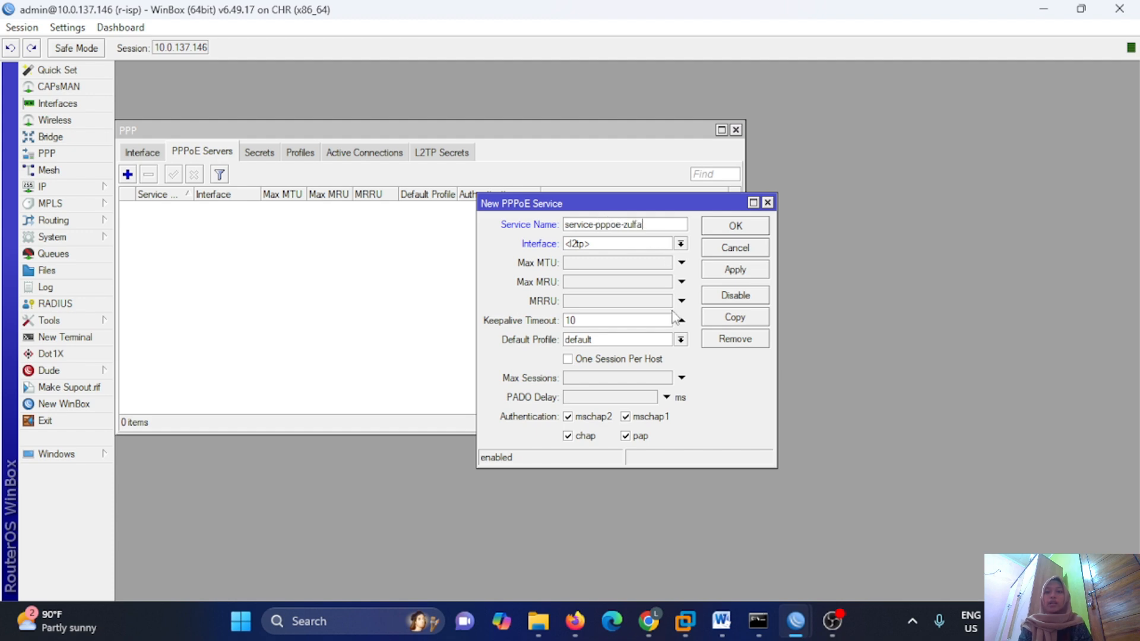
{"action": "left_click", "coordinate": [680, 244]}
{"action": "left_click", "coordinate": [669, 278]}
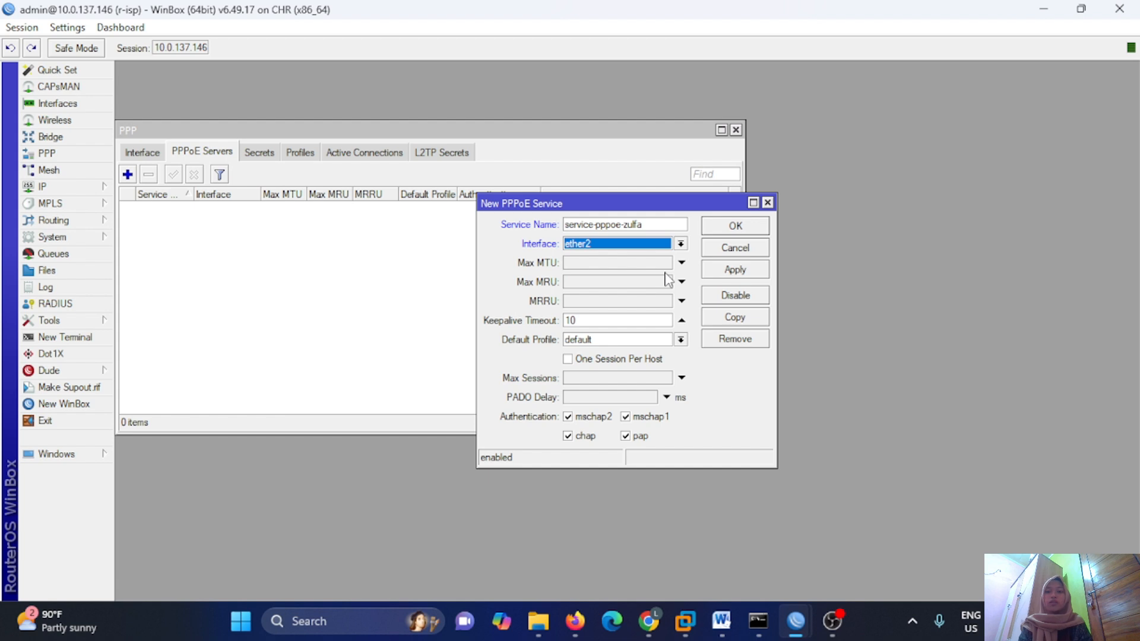
{"action": "left_click", "coordinate": [725, 273]}
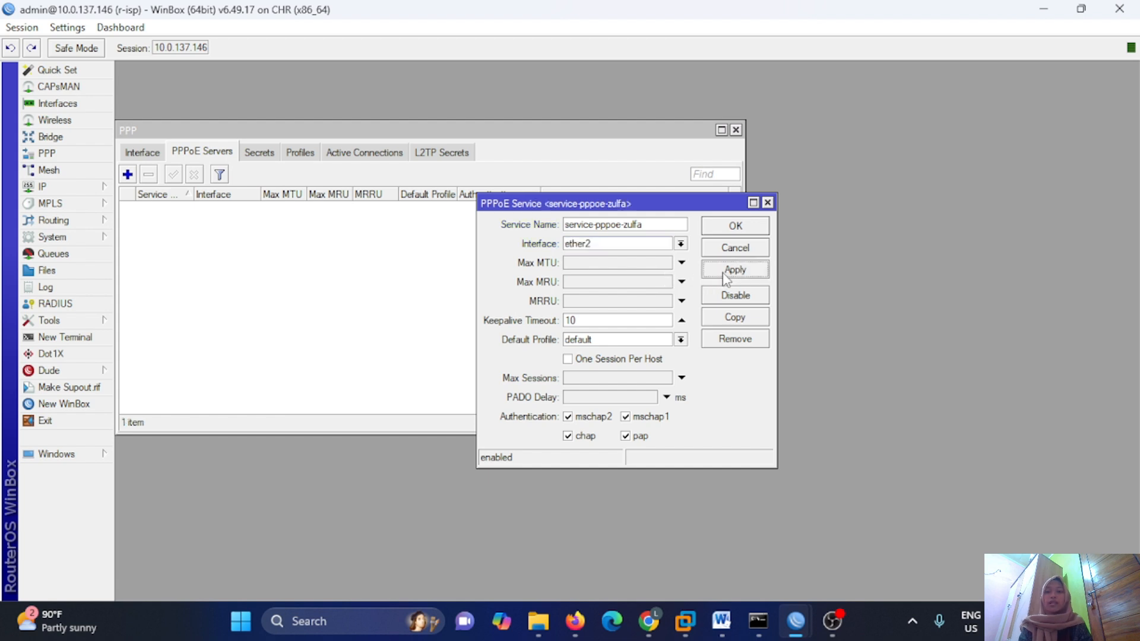
{"action": "left_click", "coordinate": [732, 229]}
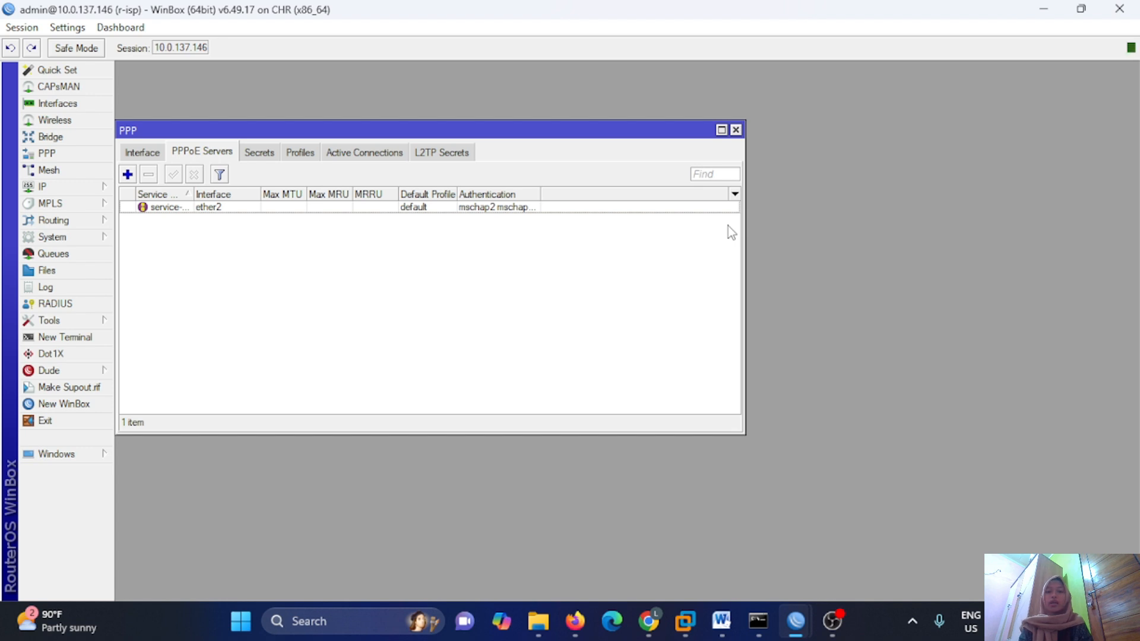
Start a new PPP secret named pppoe-zulfa and set its password.
{"action": "left_click", "coordinate": [274, 154]}
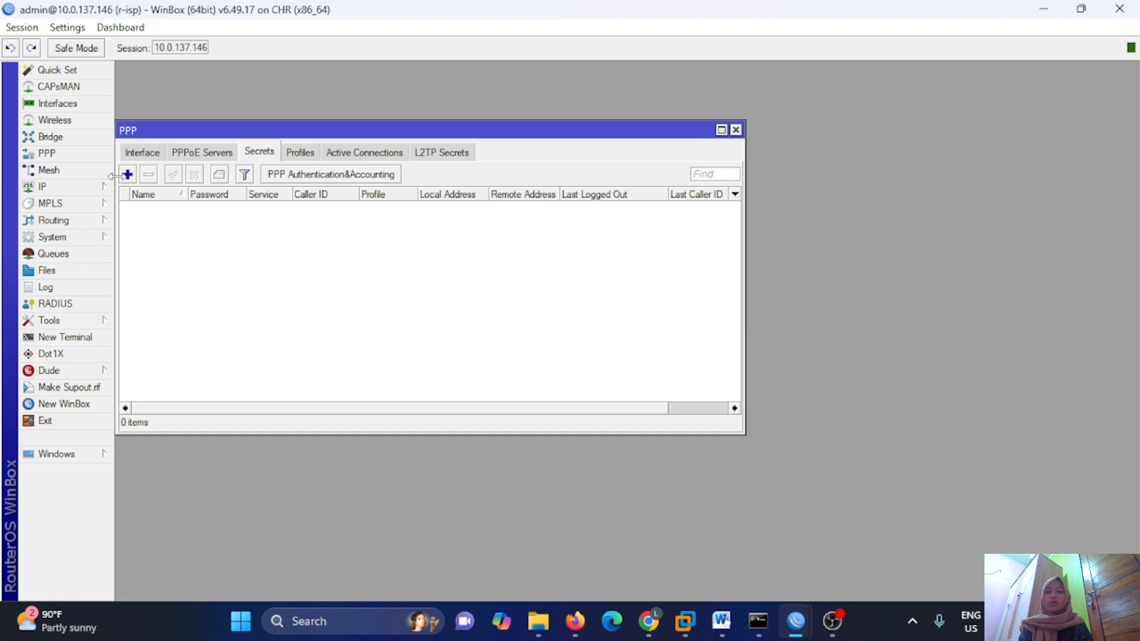
{"action": "left_click", "coordinate": [127, 176]}
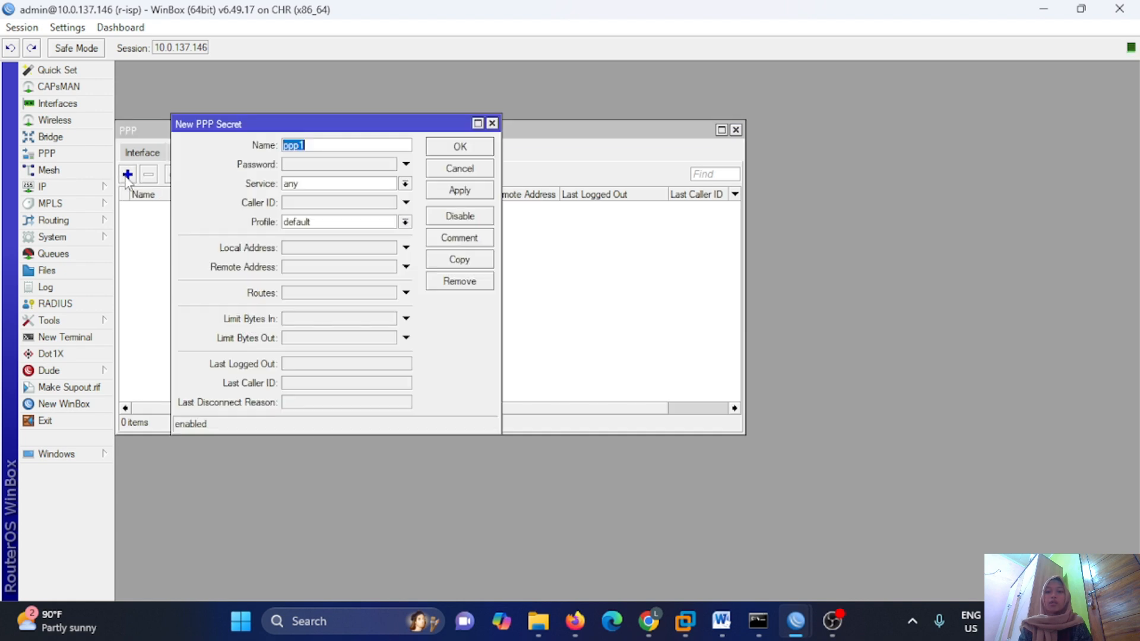
{"action": "left_click", "coordinate": [326, 142]}
{"action": "key", "text": "BackSpace"}
{"action": "type", "text": "oe-zulfa"}
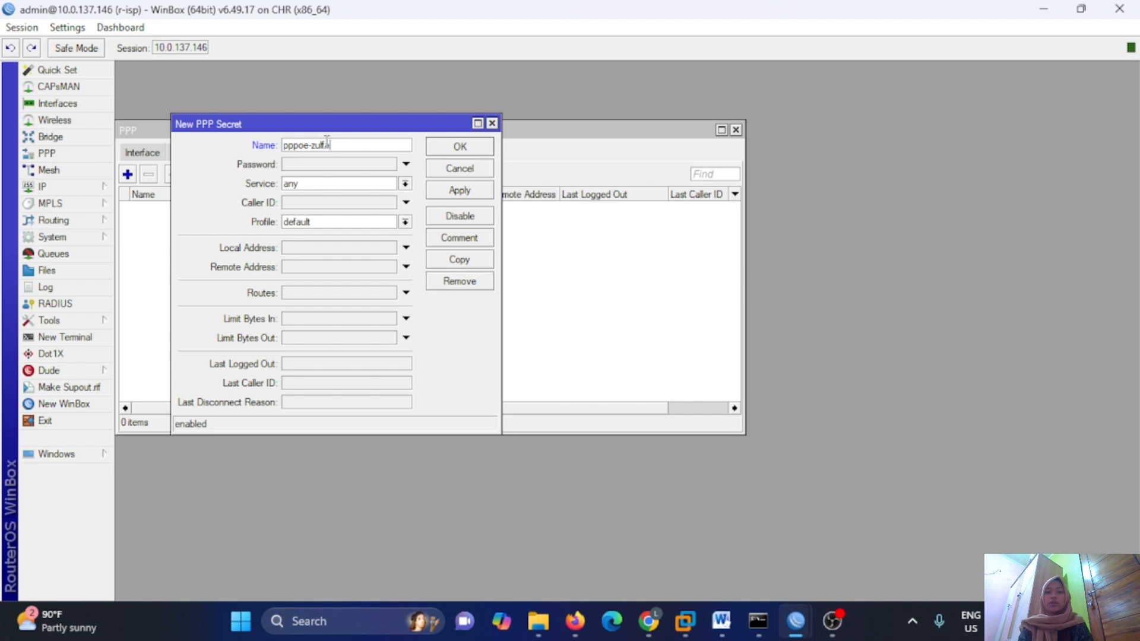
{"action": "left_click", "coordinate": [347, 167]}
{"action": "type", "text": "123"}
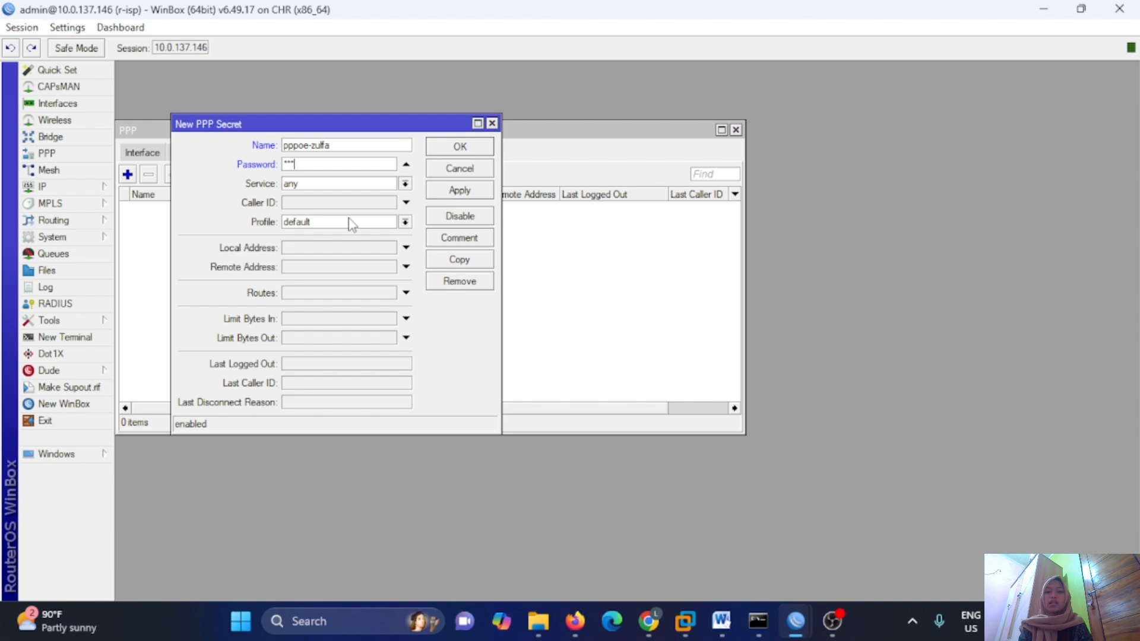
Limit the secret to pppoe, with local address 192.168.1.1 and remote 192.168.1.2, and save it.
{"action": "left_click", "coordinate": [405, 184]}
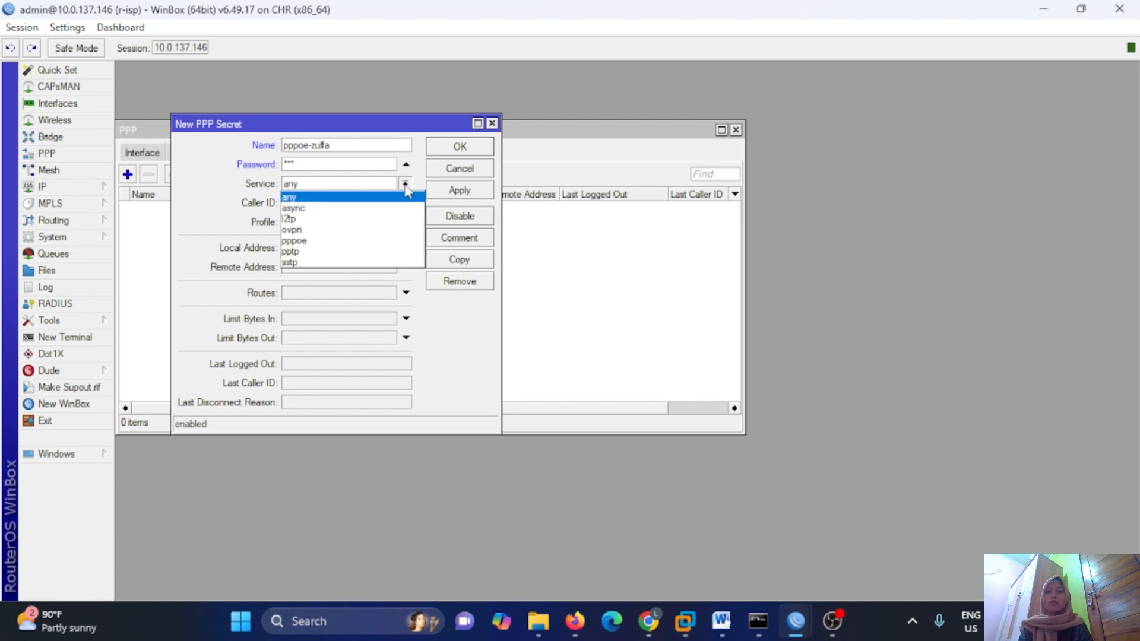
{"action": "left_click", "coordinate": [386, 241]}
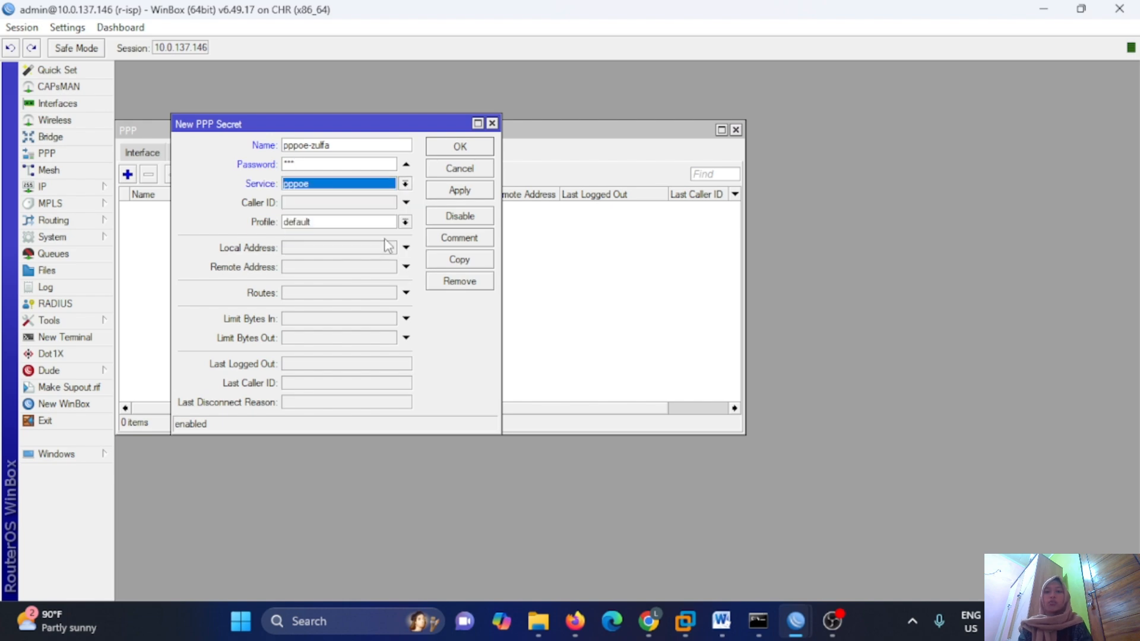
{"action": "left_click", "coordinate": [347, 248]}
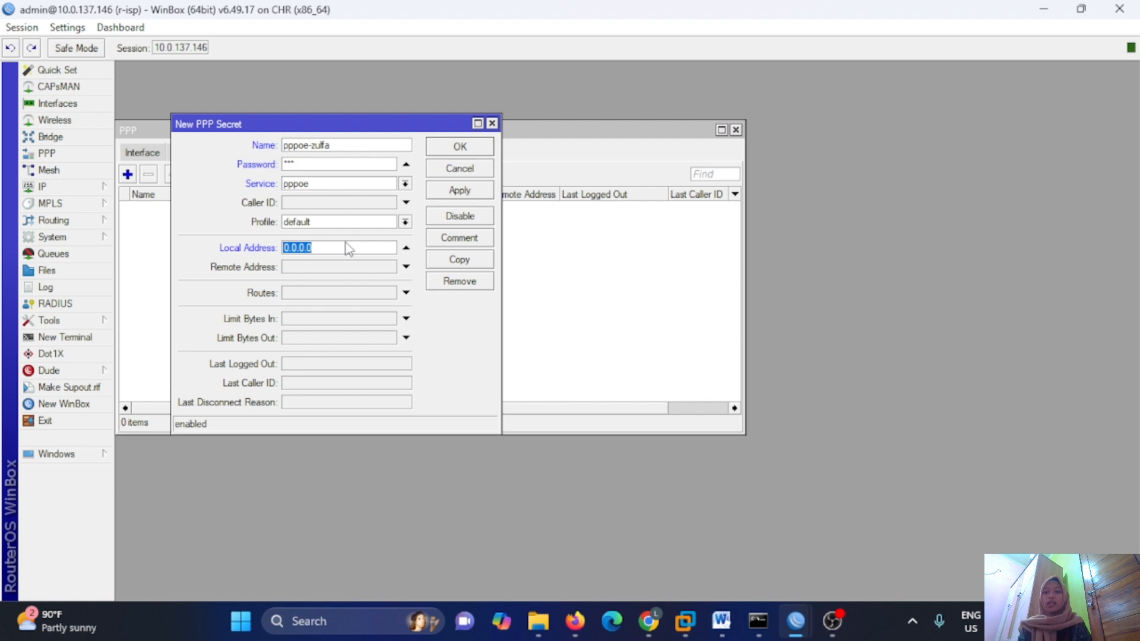
{"action": "type", "text": "192.168.1.1"}
{"action": "left_click", "coordinate": [348, 267]}
{"action": "type", "text": "192.168.1"}
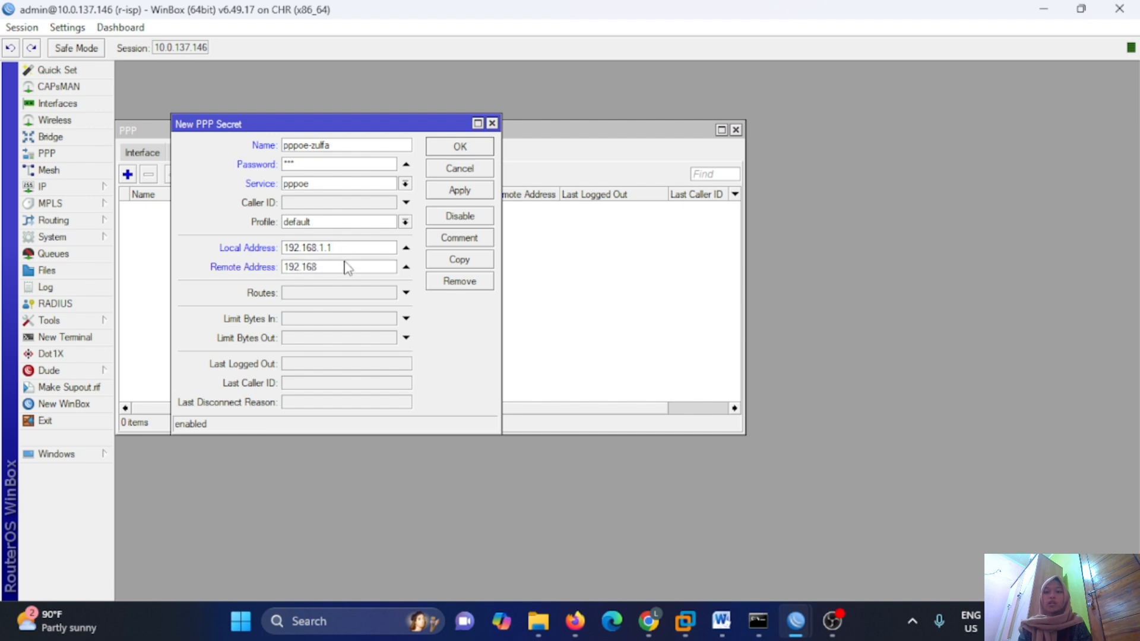
{"action": "type", "text": ".2"}
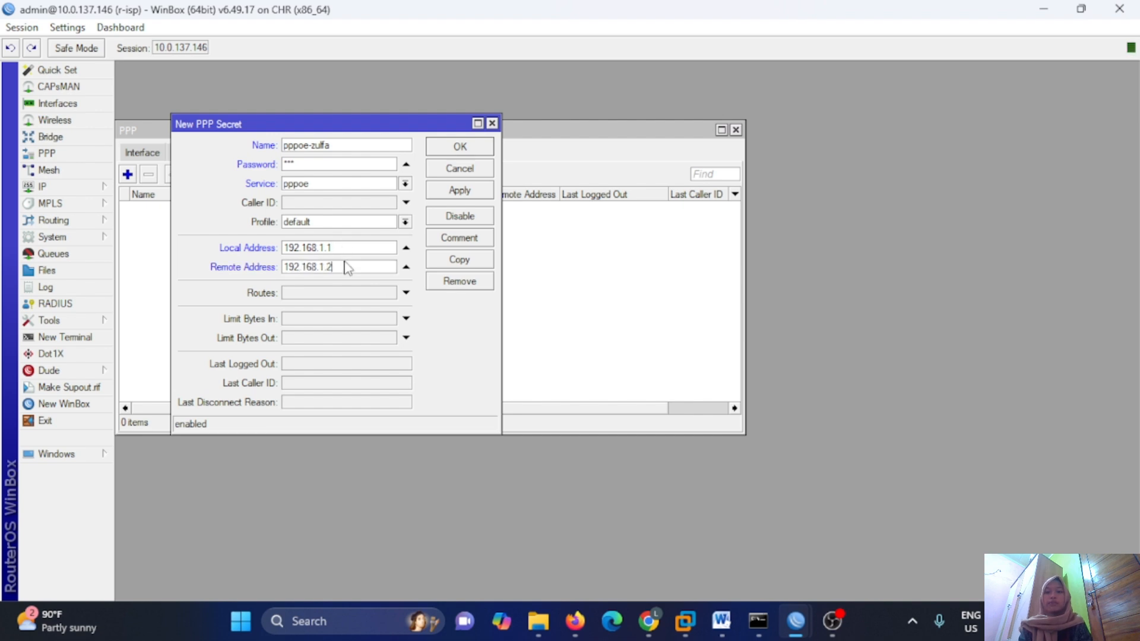
{"action": "left_click", "coordinate": [468, 193]}
{"action": "left_click", "coordinate": [460, 149]}
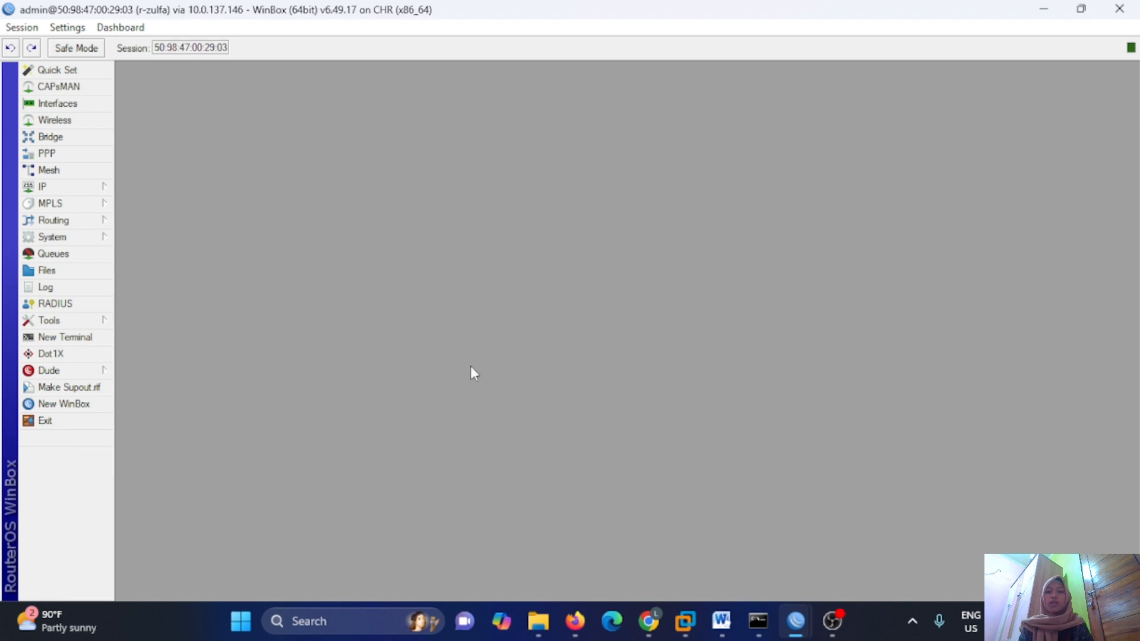
Create a new PPPoE client interface running over ether1.
{"action": "left_click", "coordinate": [59, 154]}
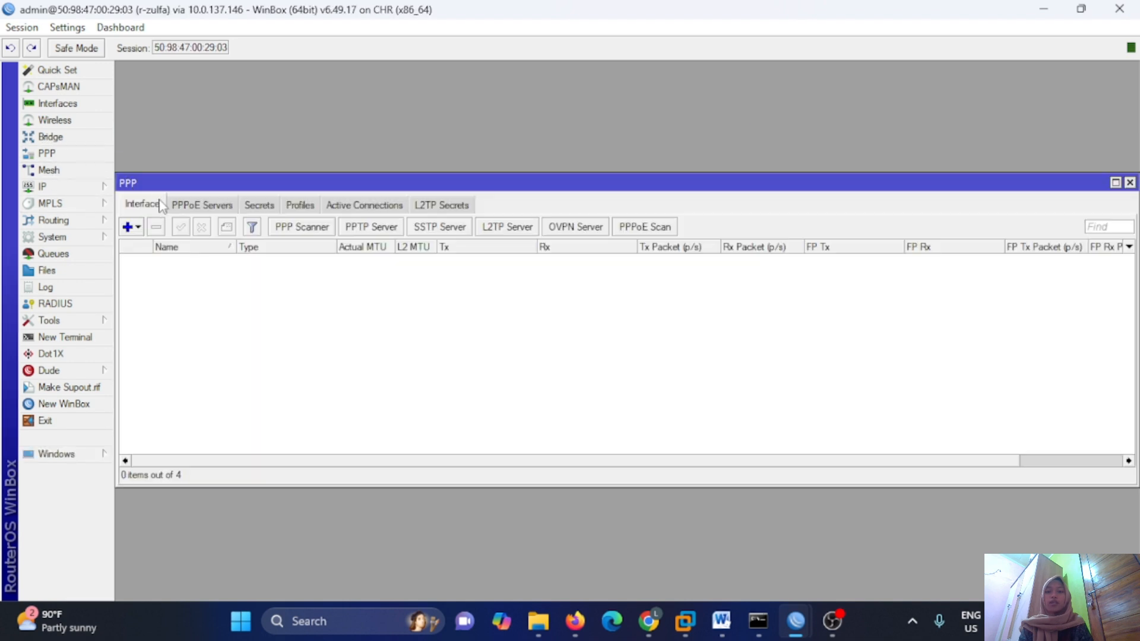
{"action": "left_click", "coordinate": [129, 227]}
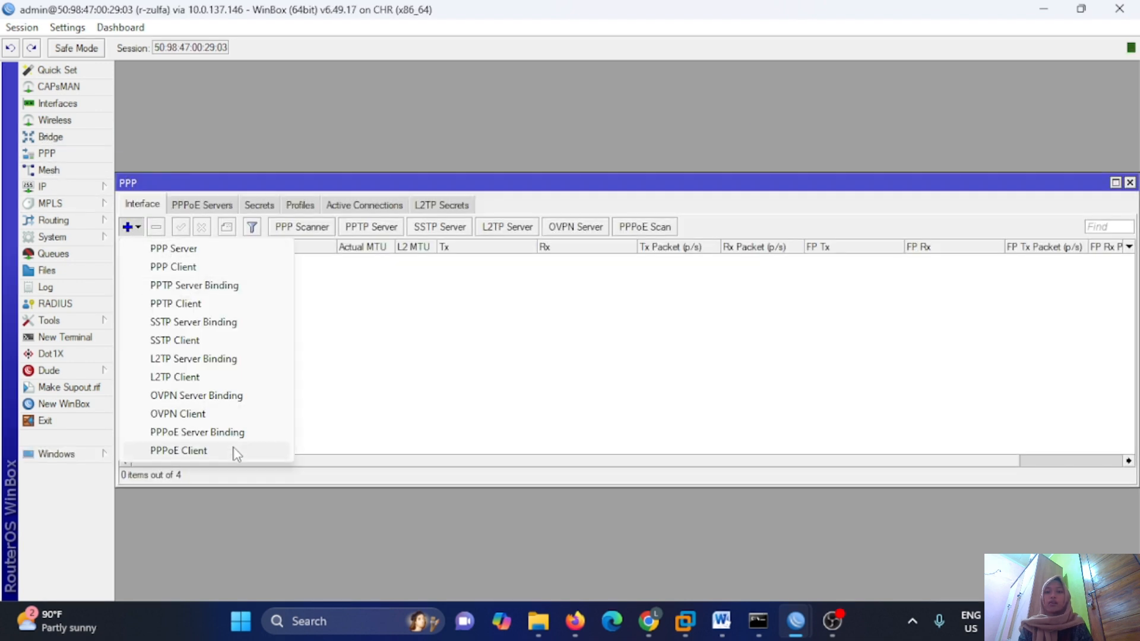
{"action": "left_click", "coordinate": [178, 451]}
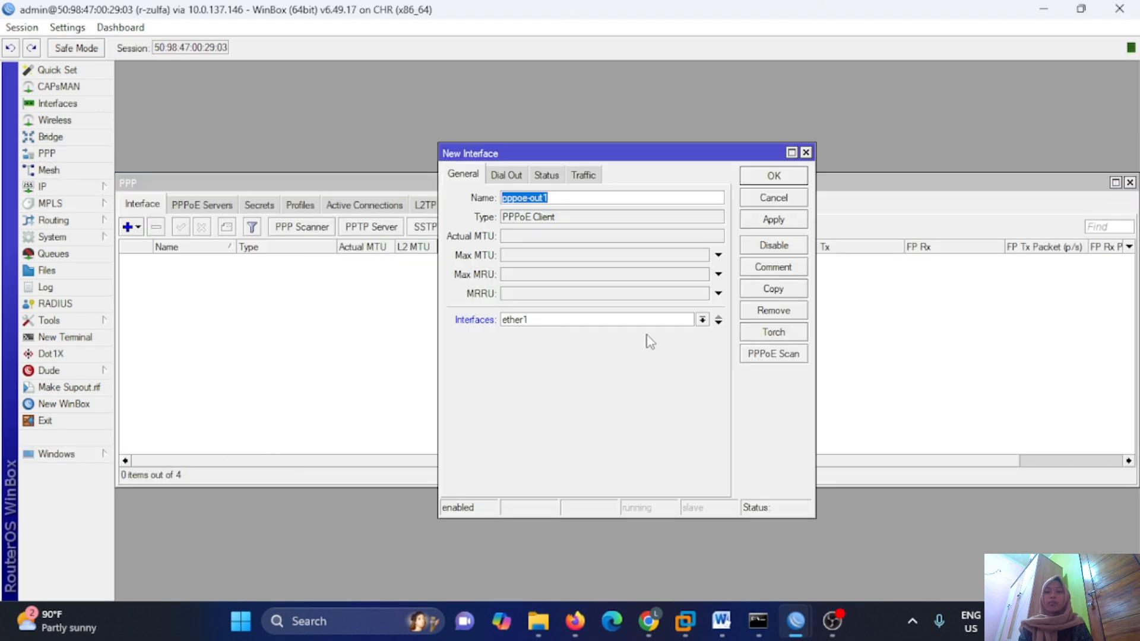
{"action": "left_click", "coordinate": [703, 320]}
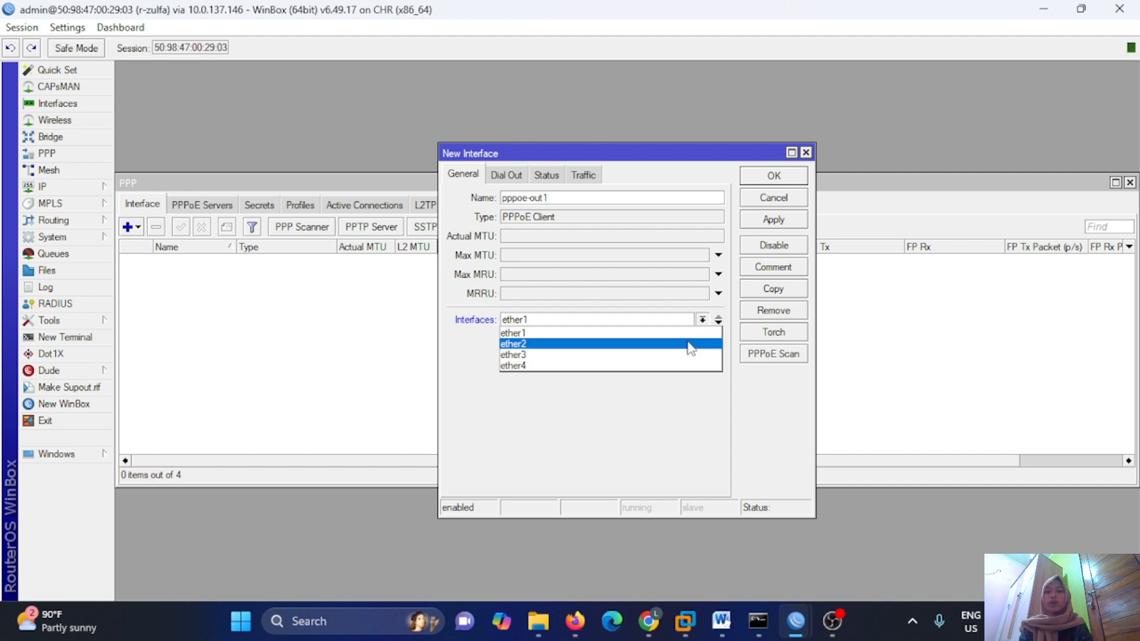
{"action": "left_click", "coordinate": [669, 334]}
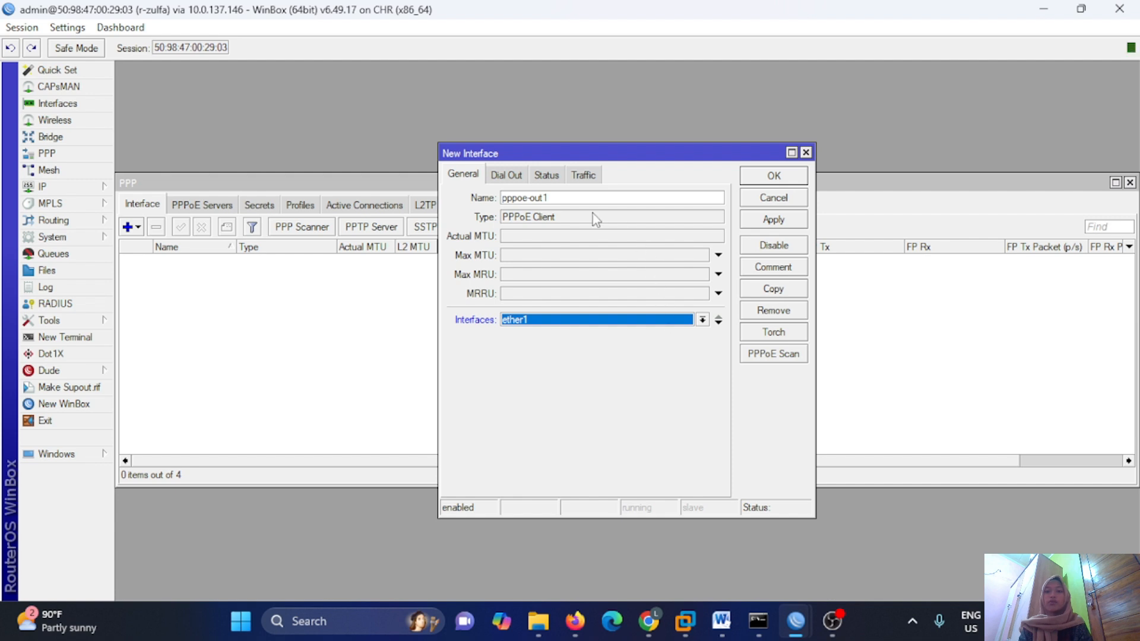
Give the client dial-out user pppoe-zulfa and its password, enable Use Peer DNS, and save.
{"action": "left_click", "coordinate": [494, 177]}
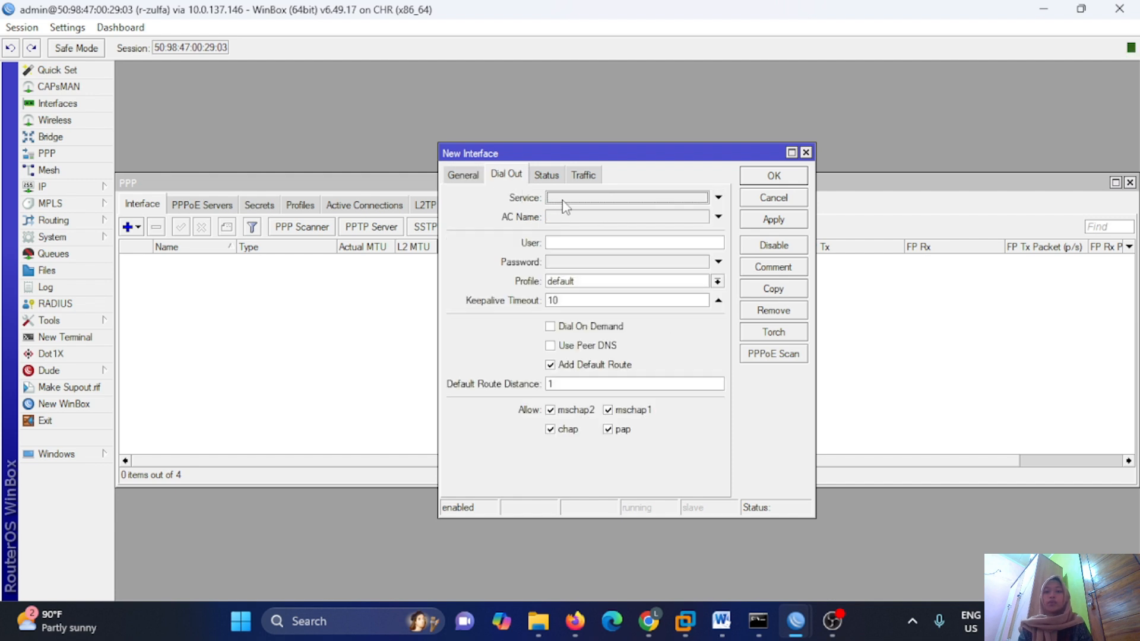
{"action": "left_click", "coordinate": [563, 242]}
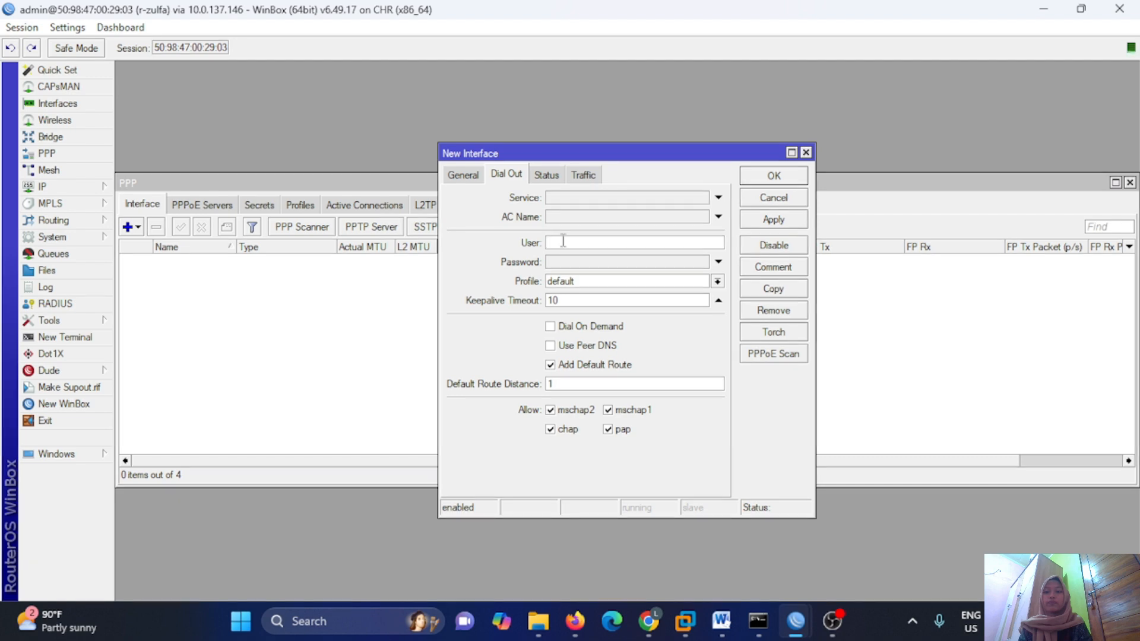
{"action": "type", "text": "pppoe-zulfa"}
{"action": "left_click", "coordinate": [575, 265]}
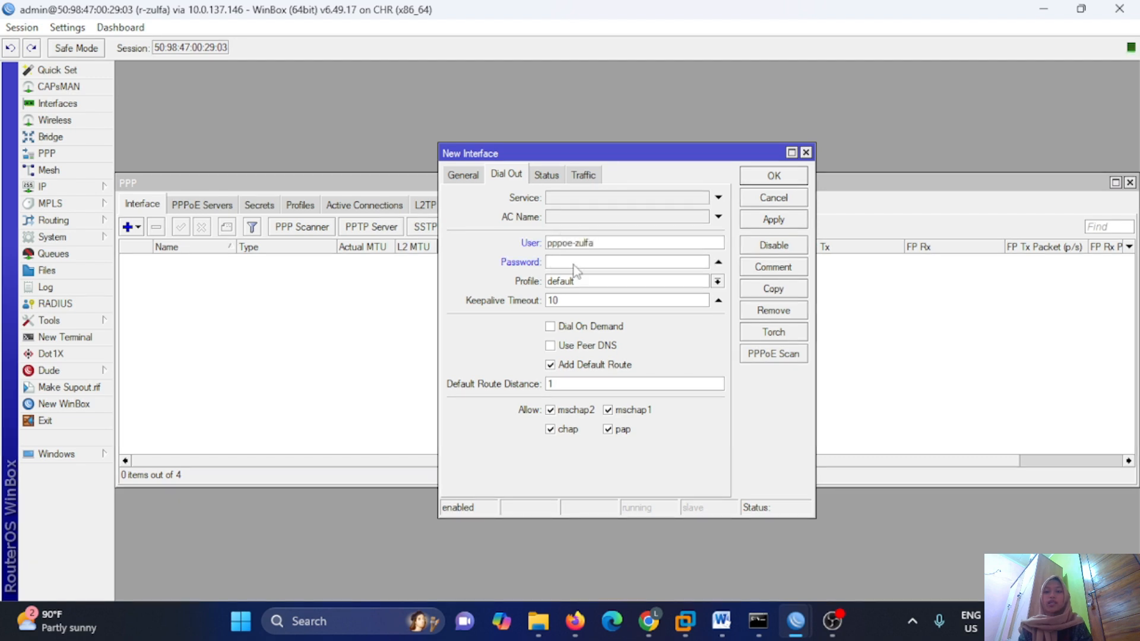
{"action": "type", "text": "***"}
{"action": "left_click", "coordinate": [591, 347]}
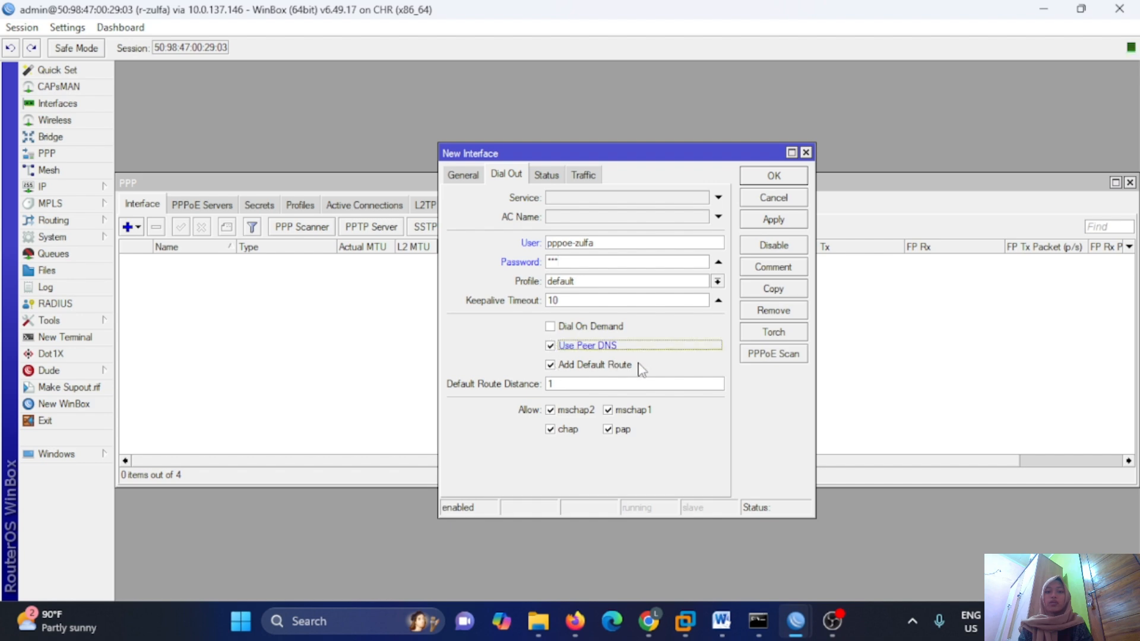
{"action": "left_click", "coordinate": [774, 223]}
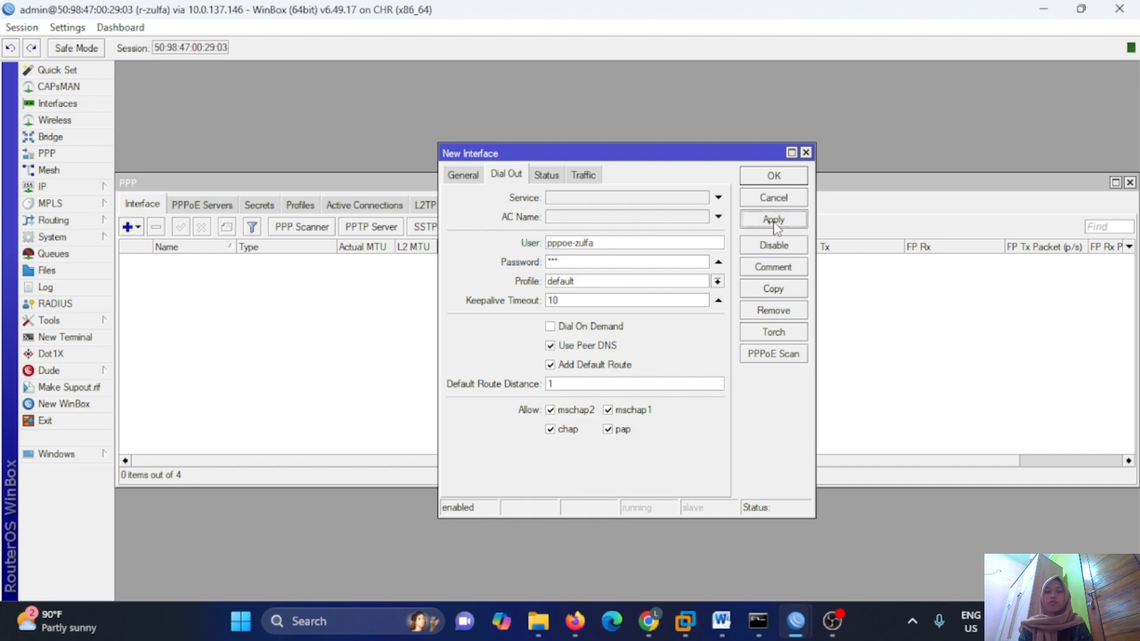
{"action": "left_click", "coordinate": [777, 180]}
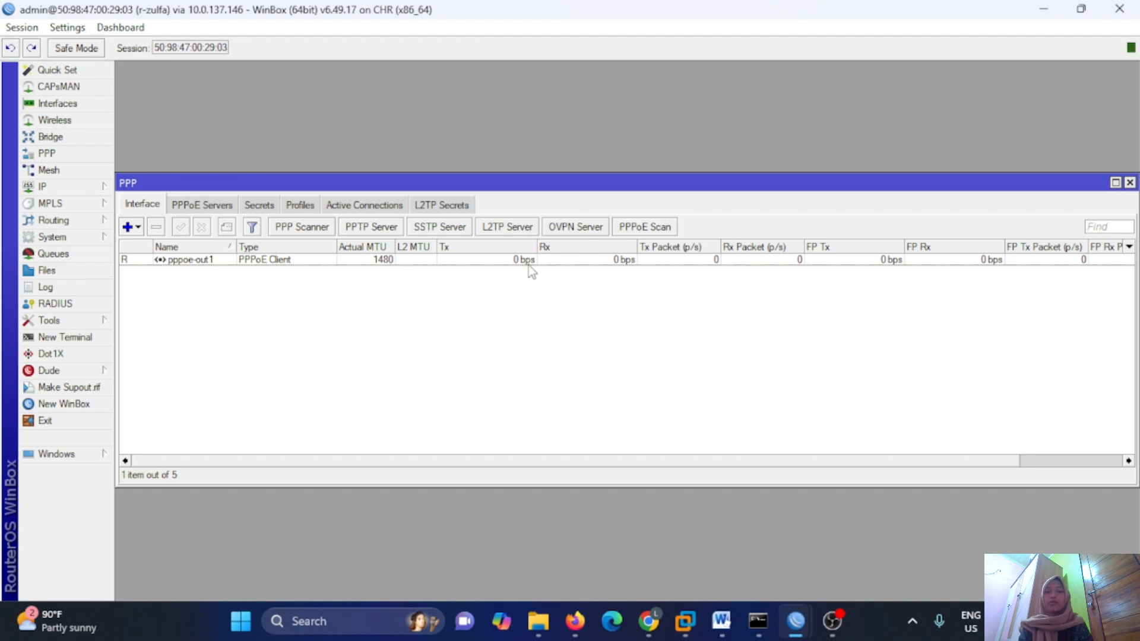
Ping 192.168.1.1 from the router terminal and confirm 5/5 replies with 0% loss.
{"action": "left_click", "coordinate": [104, 337]}
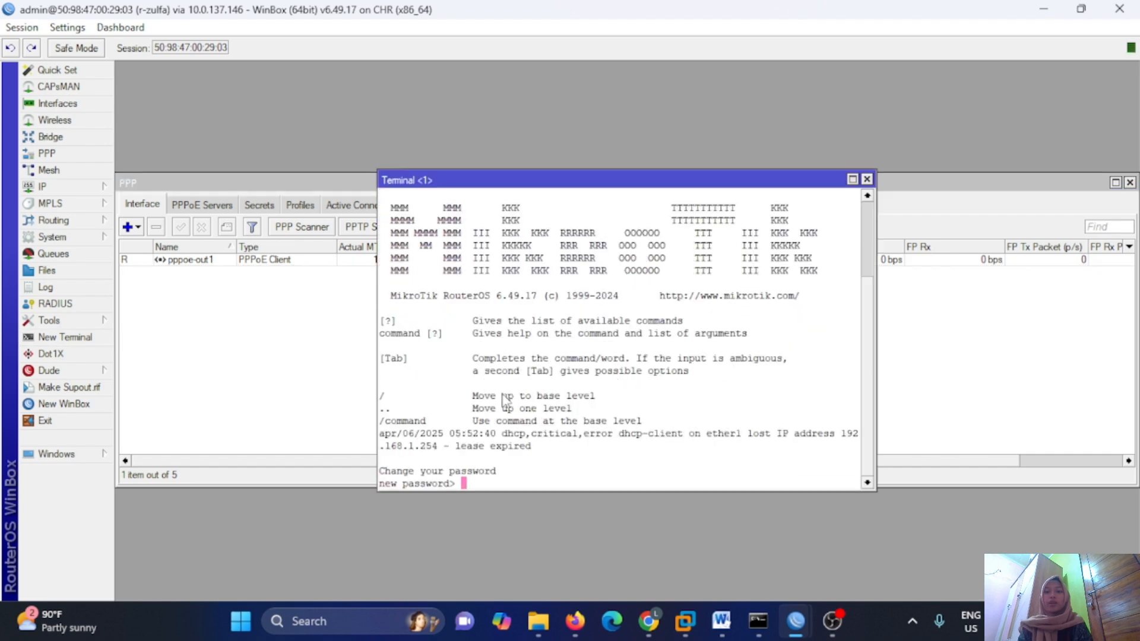
{"action": "key", "text": "Return"}
{"action": "key", "text": "Return"}
{"action": "key", "text": "Return"}
{"action": "type", "text": "p"}
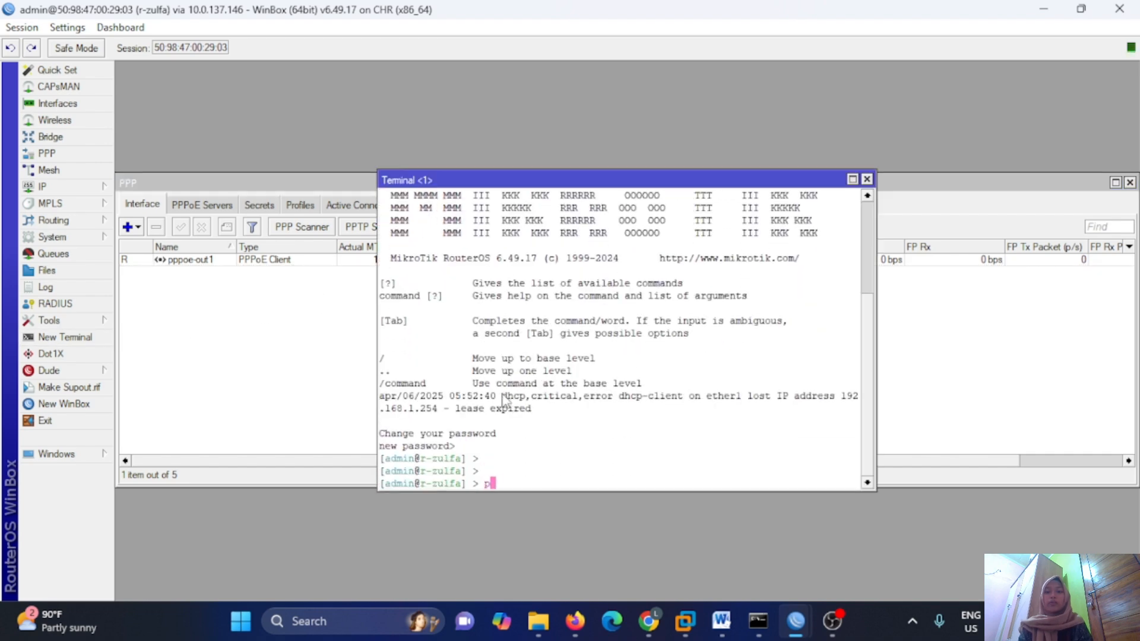
{"action": "type", "text": "ing 192.168.1.1"}
{"action": "key", "text": "Return"}
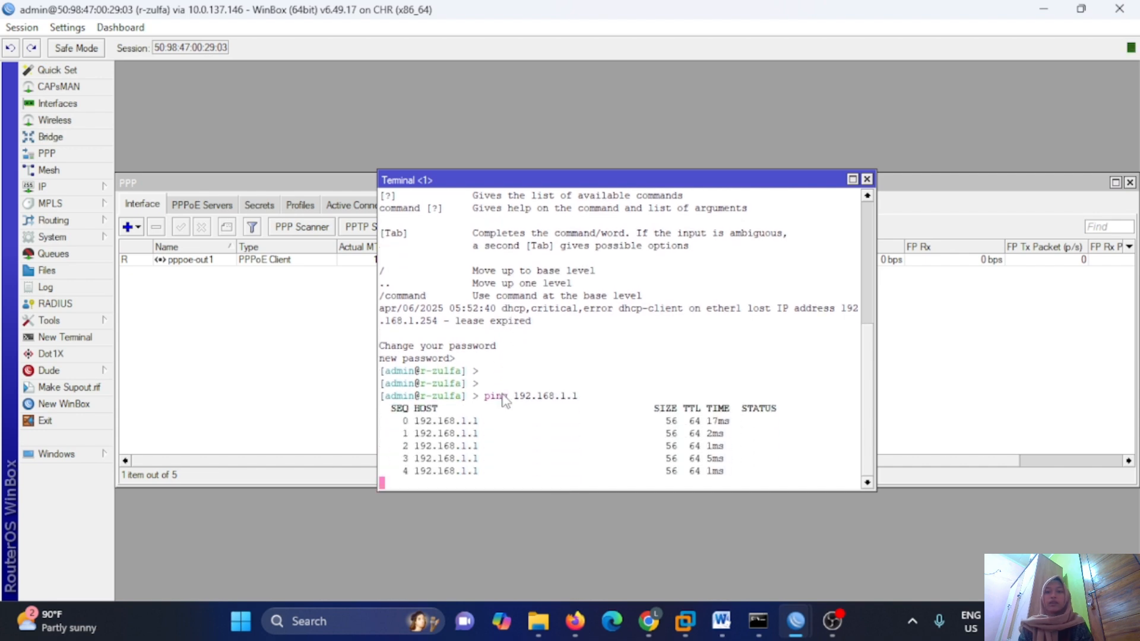
{"action": "key", "text": "ctrl+c"}
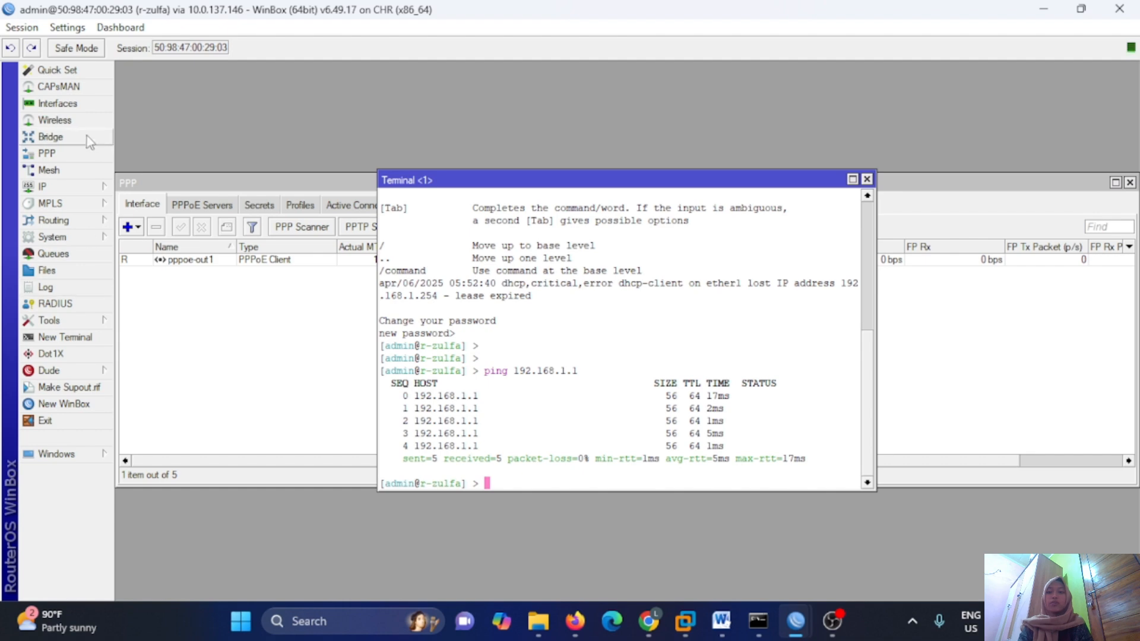
{"action": "left_click", "coordinate": [50, 137]}
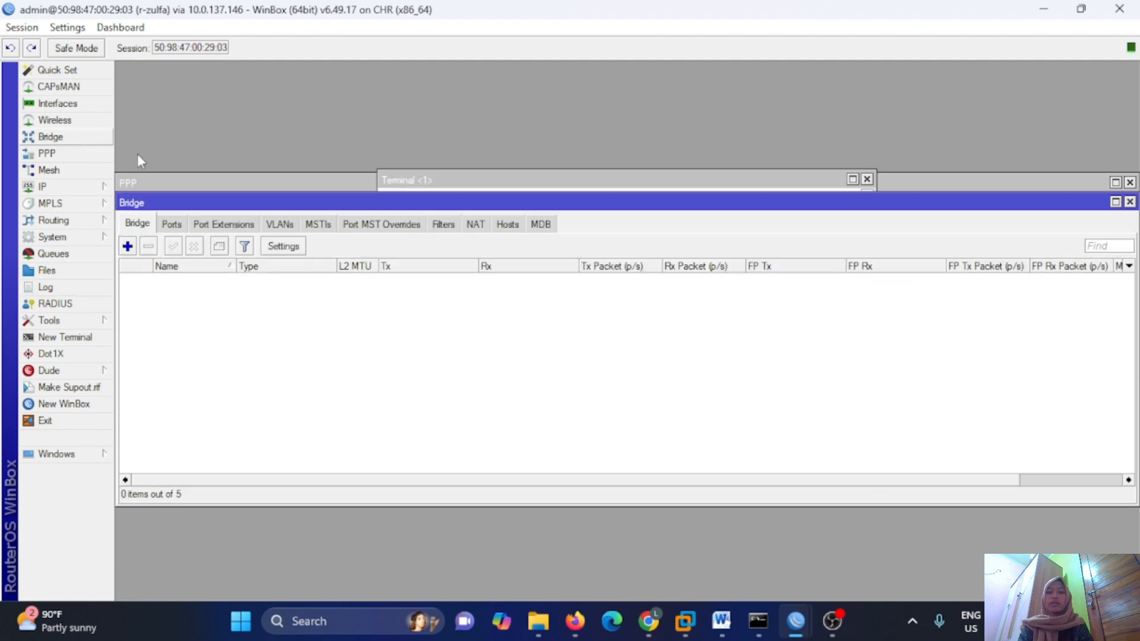
Create a new bridge named bridge-for-pppoe.
{"action": "left_click", "coordinate": [129, 246]}
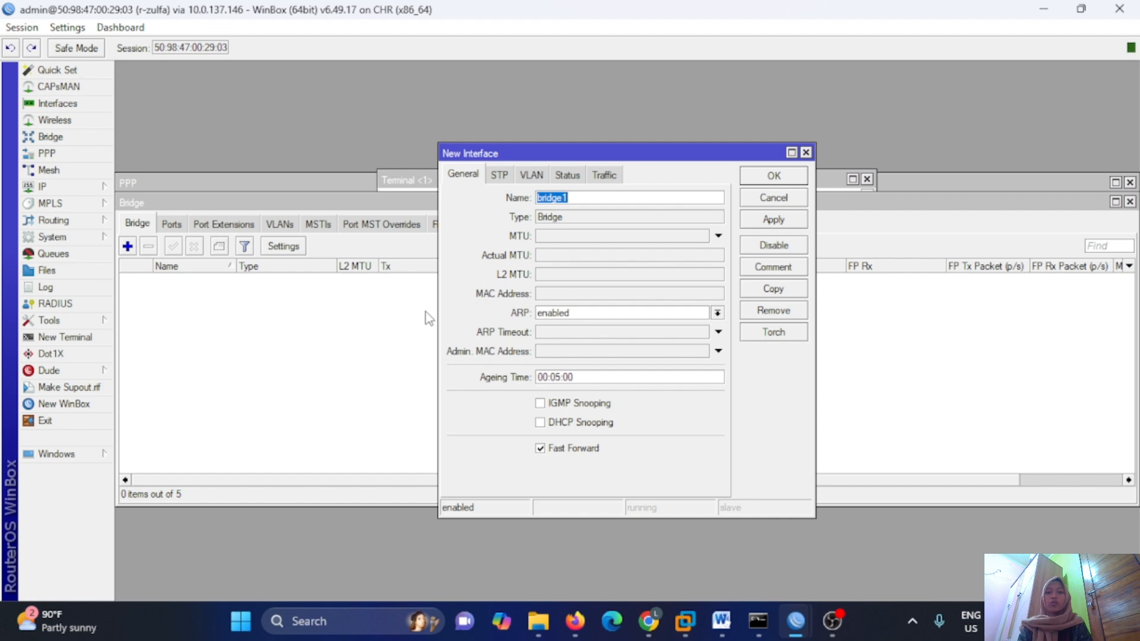
{"action": "left_click", "coordinate": [568, 197]}
{"action": "key", "text": "BackSpace"}
{"action": "type", "text": "-for-eoip"}
{"action": "key", "text": "BackSpace"}
{"action": "key", "text": "BackSpace"}
{"action": "key", "text": "BackSpace"}
{"action": "type", "text": "pppoe"}
{"action": "key", "text": "Return"}
Add ether2 and ether3 as ports of bridge-for-pppoe.
{"action": "left_click", "coordinate": [171, 224]}
{"action": "left_click", "coordinate": [127, 245]}
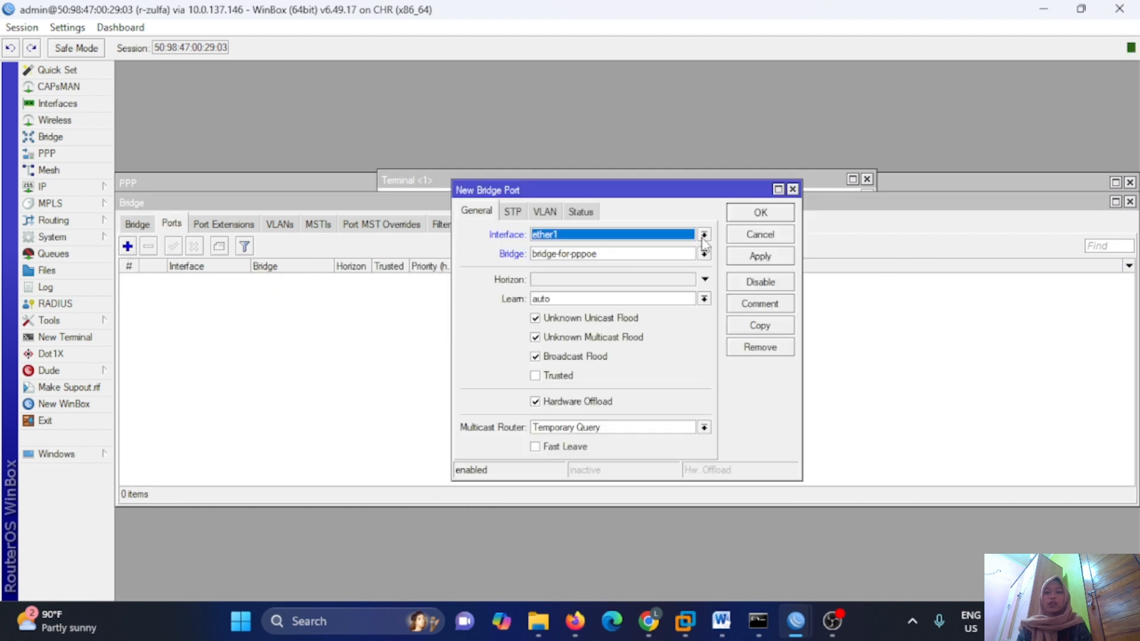
{"action": "left_click", "coordinate": [760, 213]}
{"action": "left_click", "coordinate": [127, 245]}
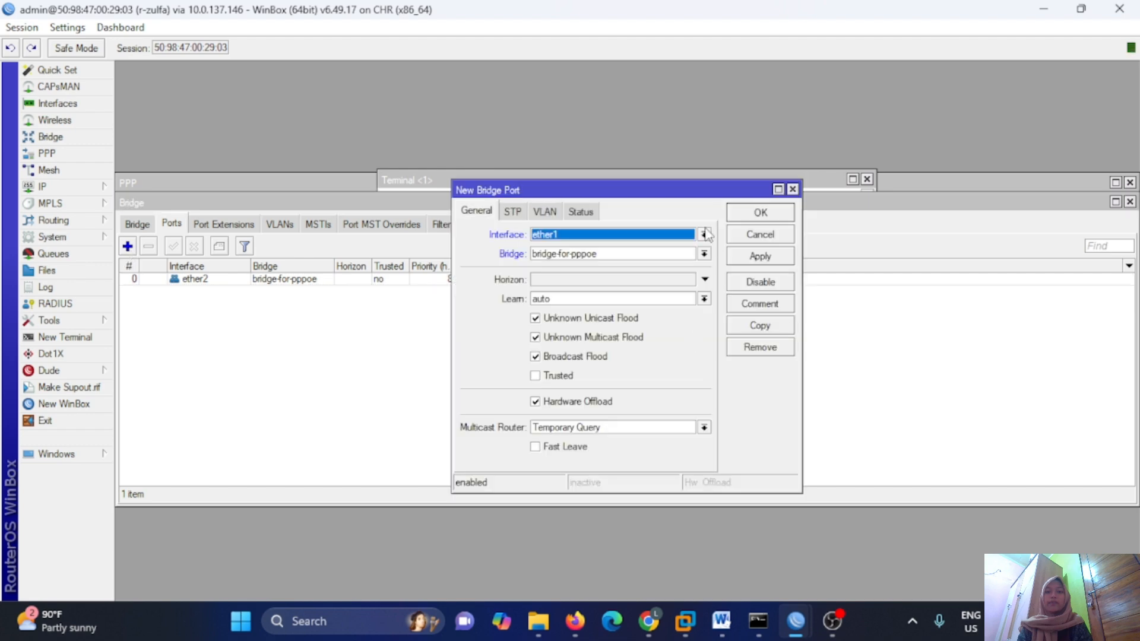
{"action": "left_click", "coordinate": [766, 212]}
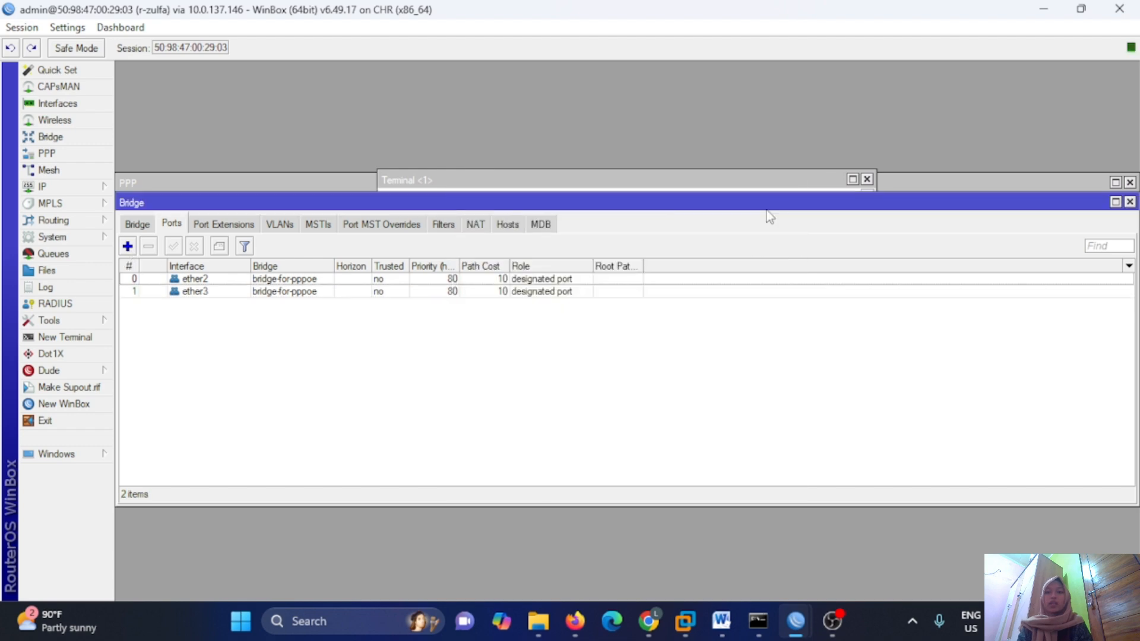
Add IP address 10.10.10.1/24 on interface bridge-for-pppoe.
{"action": "left_click", "coordinate": [82, 187]}
{"action": "left_click", "coordinate": [152, 206]}
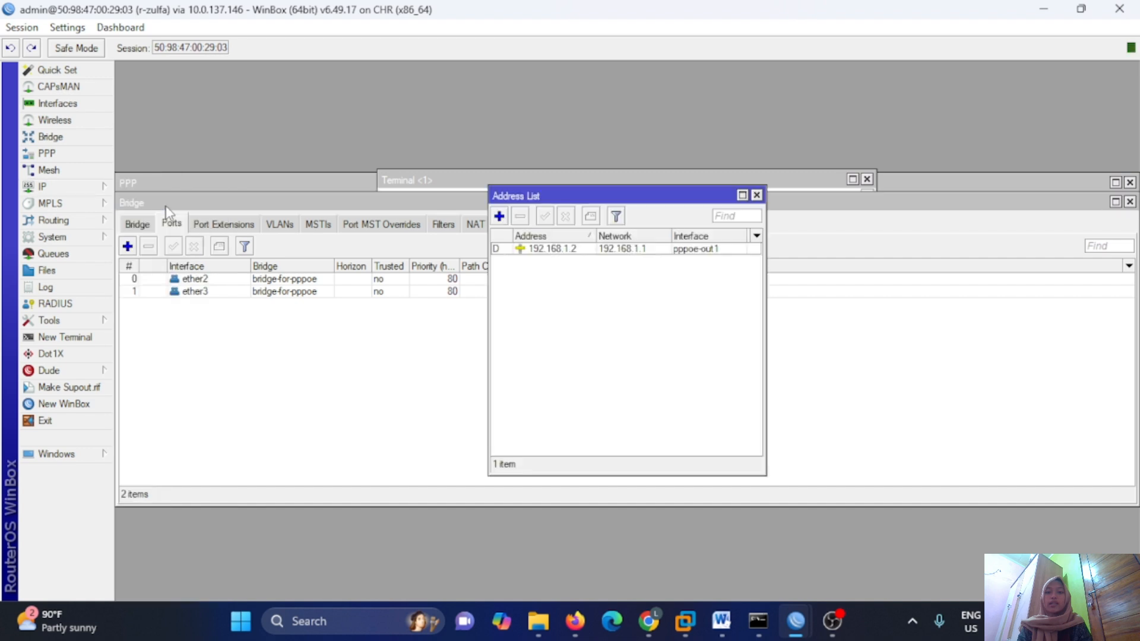
{"action": "left_click", "coordinate": [499, 216]}
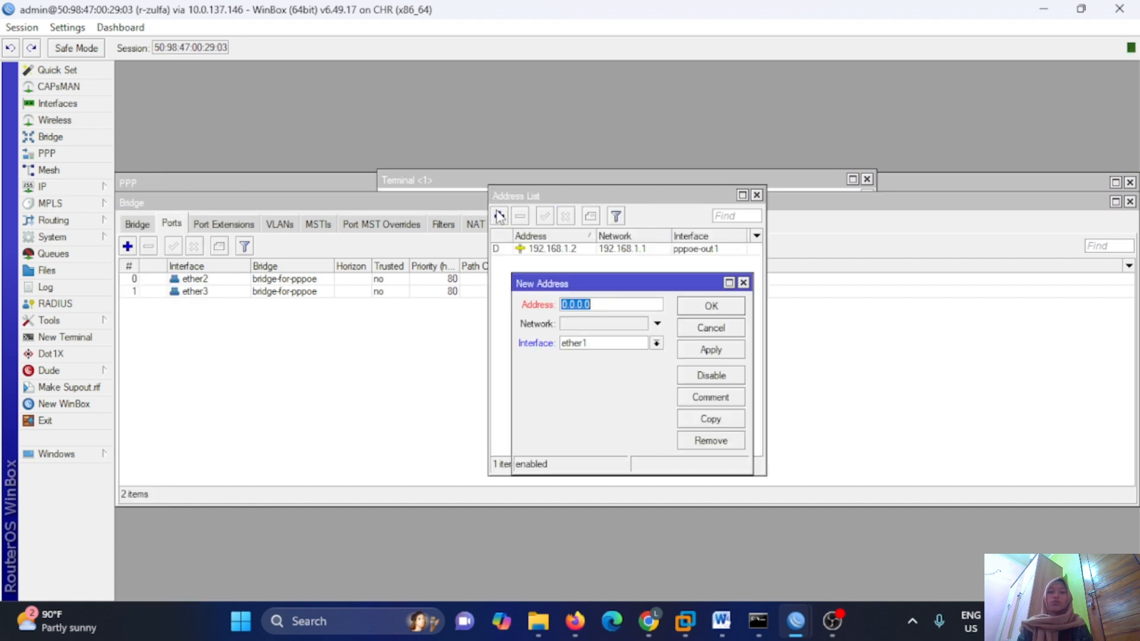
{"action": "type", "text": "1"}
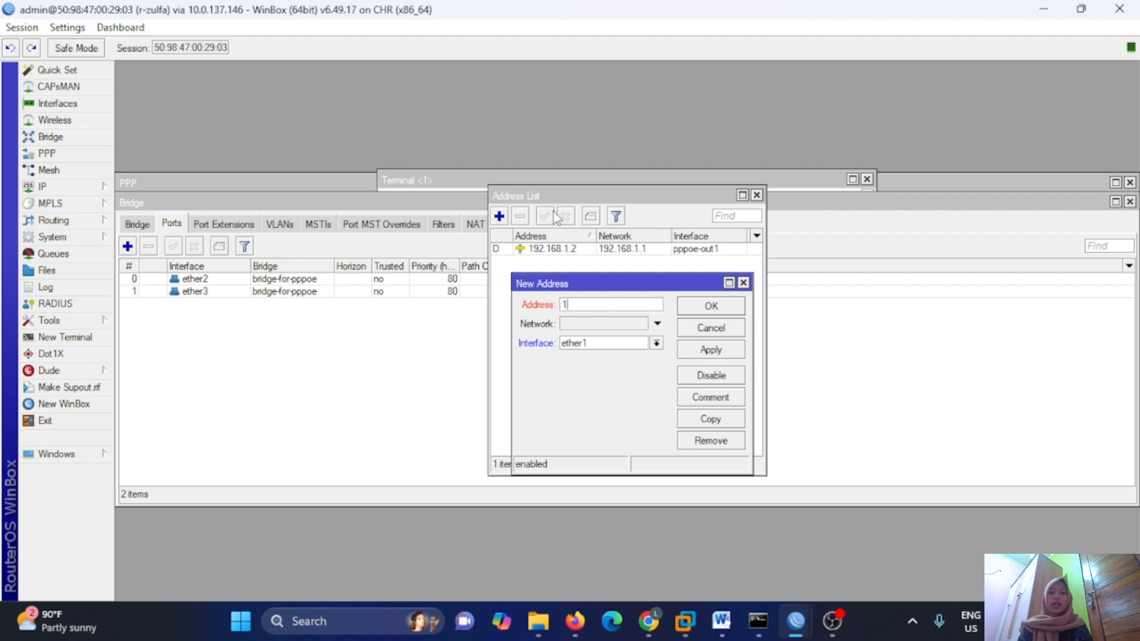
{"action": "type", "text": "0.10.10.1/24"}
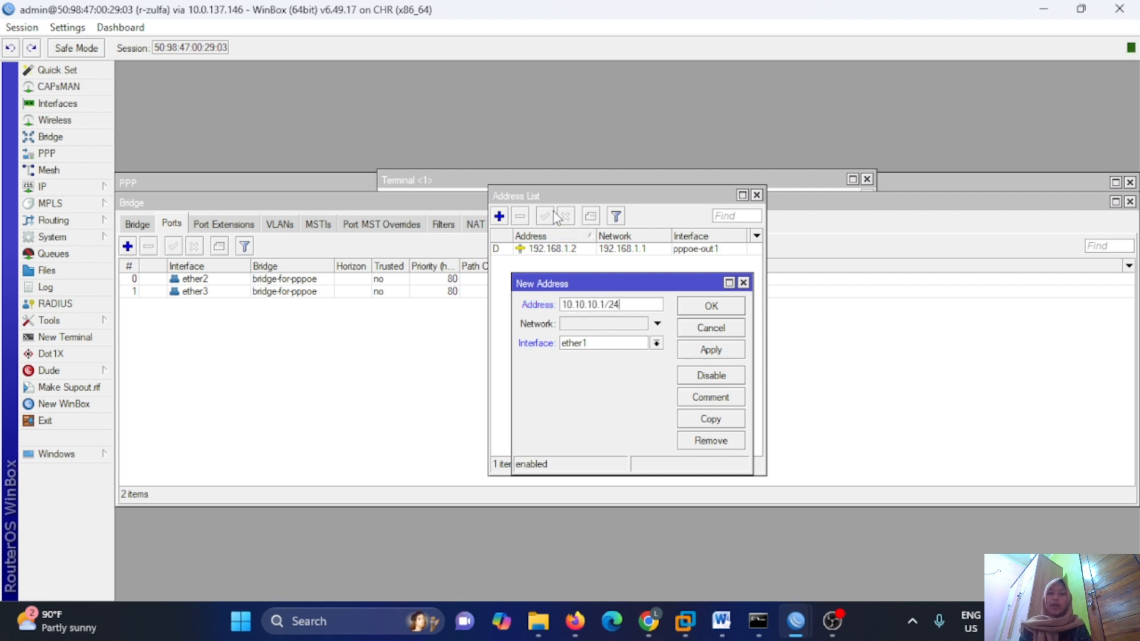
{"action": "left_click", "coordinate": [657, 343]}
{"action": "left_click", "coordinate": [655, 355]}
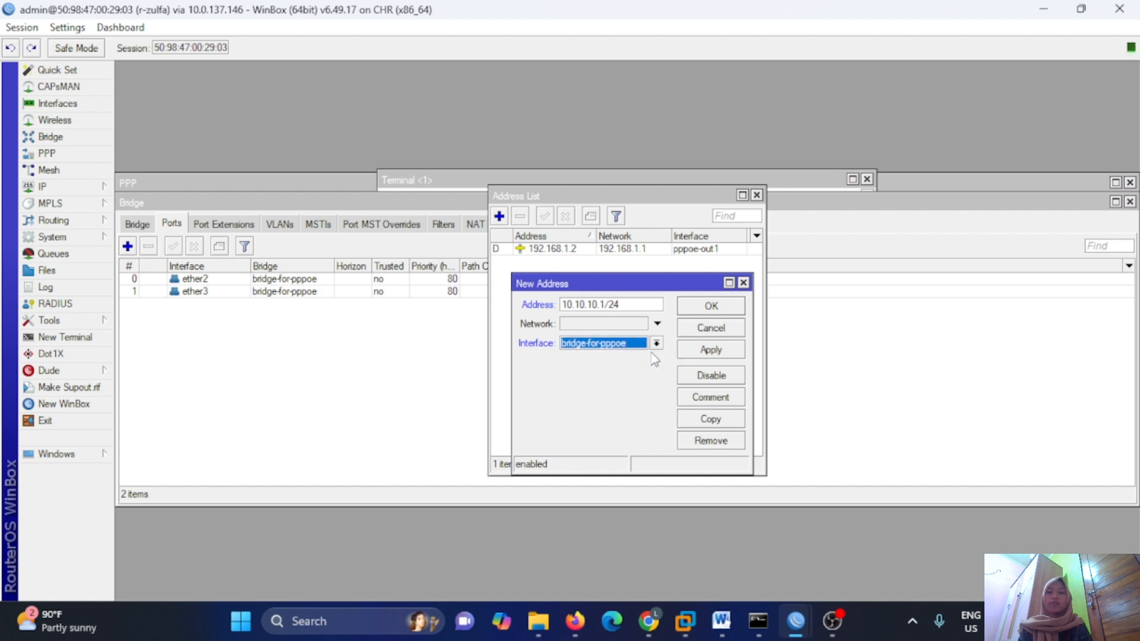
{"action": "left_click", "coordinate": [724, 348]}
{"action": "left_click", "coordinate": [725, 307]}
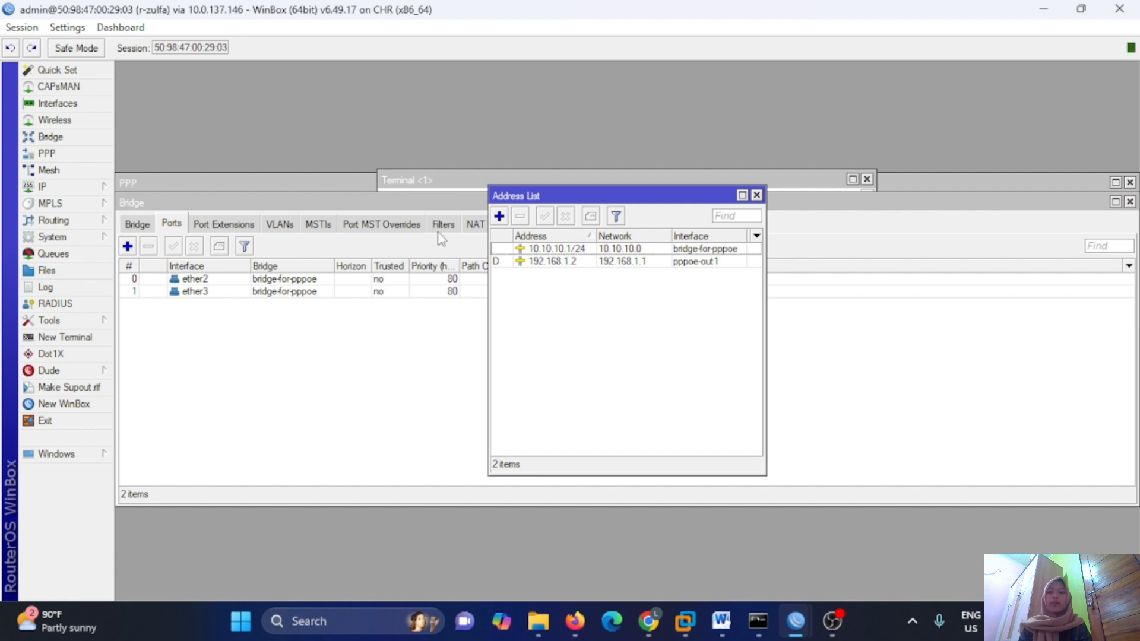
{"action": "left_click", "coordinate": [84, 189]}
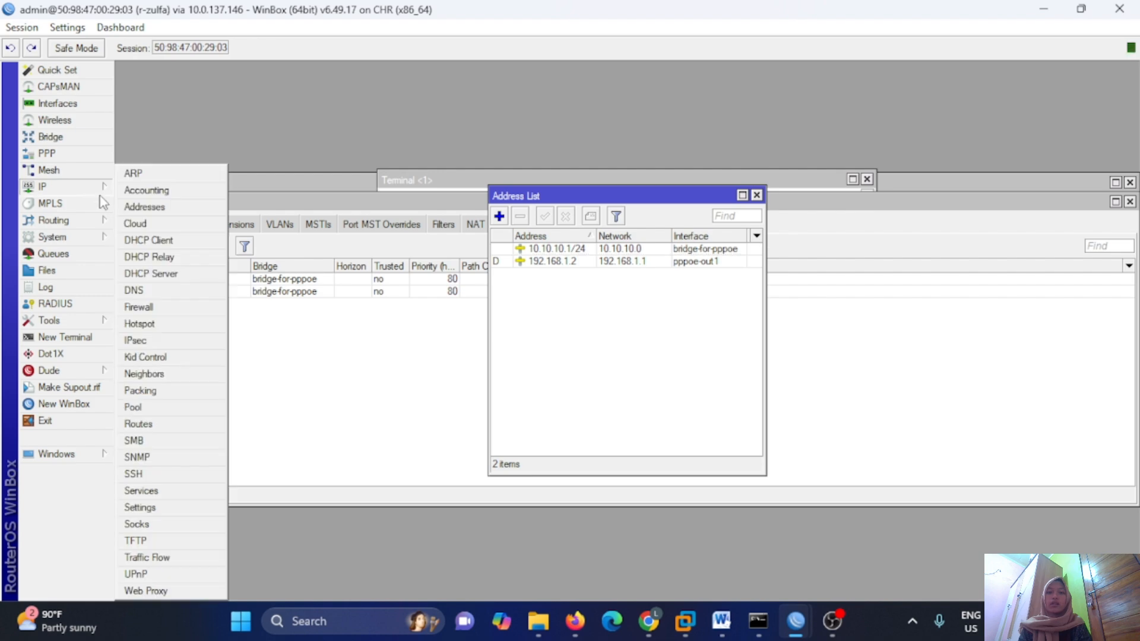
Run DHCP Setup on bridge-for-pppoe, accepting defaults to create dhcp1 with pool dhcp_pool0.
{"action": "left_click", "coordinate": [174, 275]}
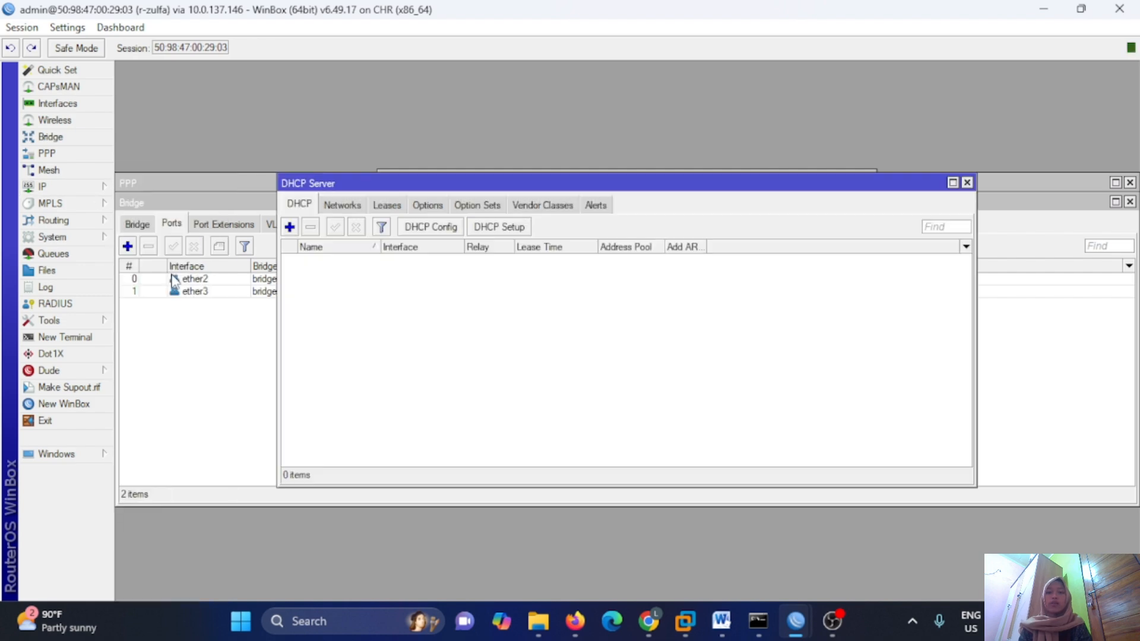
{"action": "left_click", "coordinate": [510, 233]}
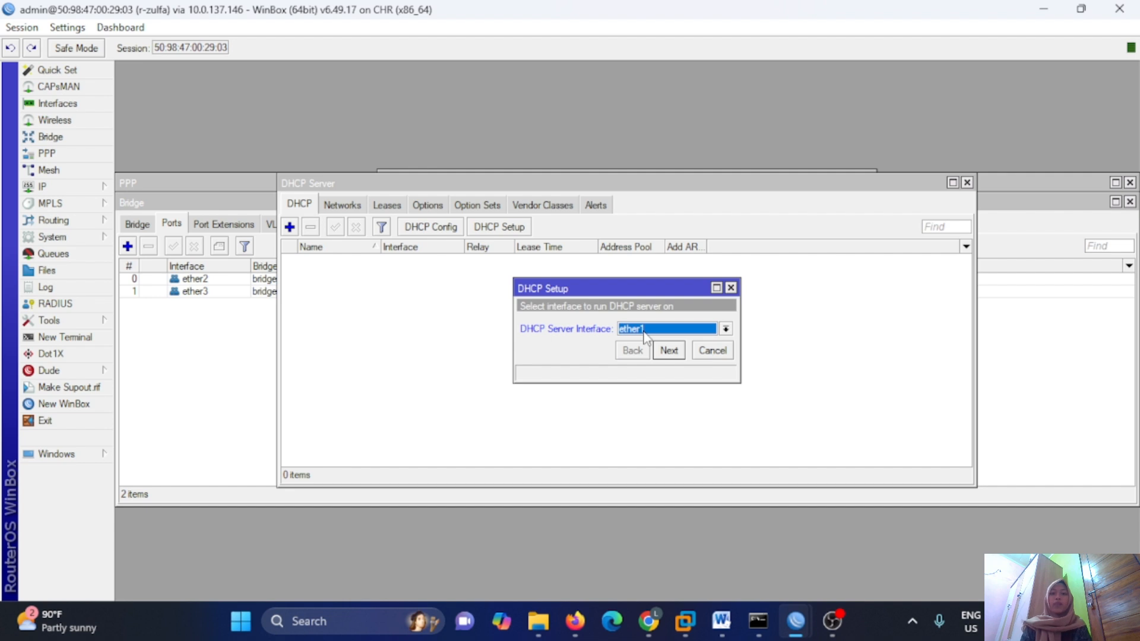
{"action": "left_click", "coordinate": [726, 329]}
{"action": "left_click", "coordinate": [715, 346]}
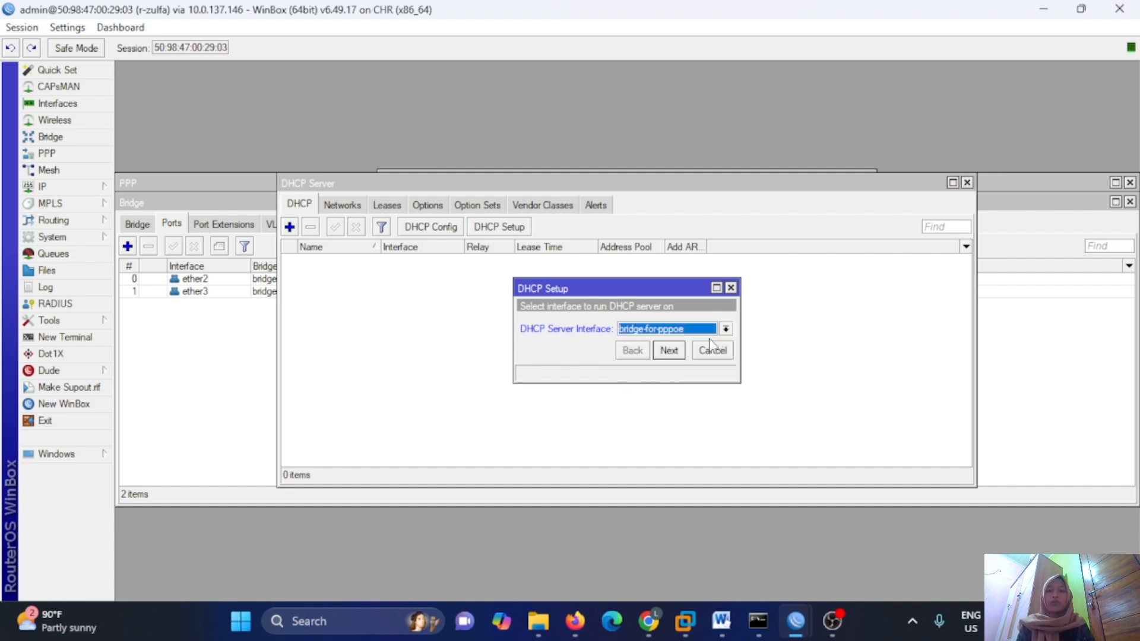
{"action": "left_click", "coordinate": [668, 351]}
{"action": "left_click", "coordinate": [668, 351]}
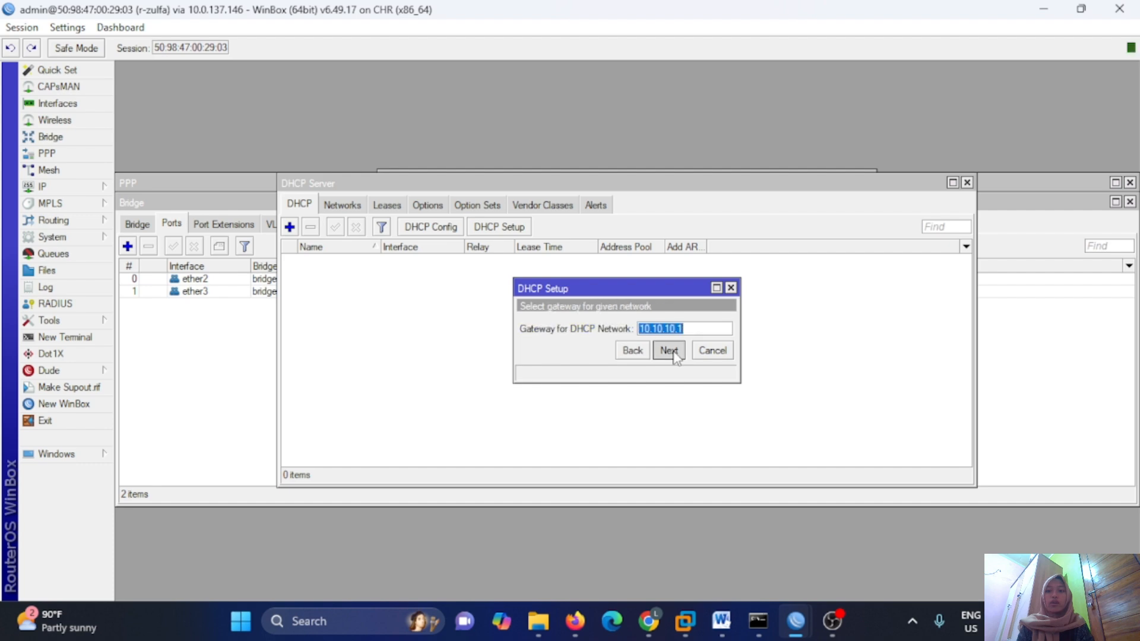
{"action": "left_click", "coordinate": [669, 351]}
{"action": "left_click", "coordinate": [668, 351]}
{"action": "left_click", "coordinate": [669, 351]}
{"action": "left_click", "coordinate": [669, 351]}
{"action": "left_click", "coordinate": [626, 326]}
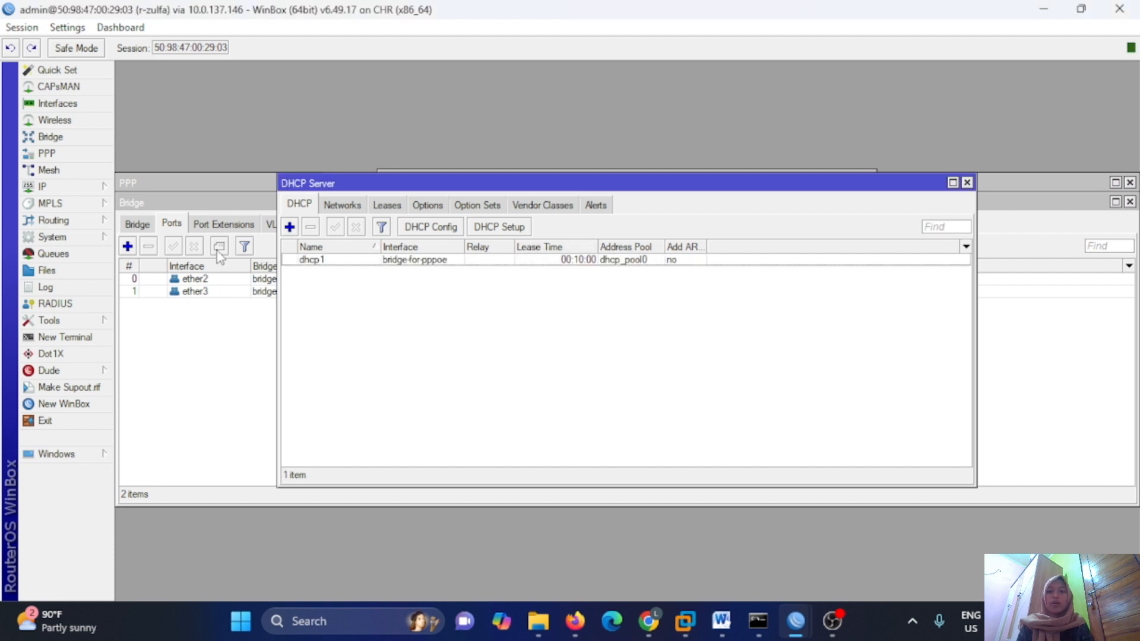
{"action": "left_click", "coordinate": [43, 186]}
{"action": "left_click", "coordinate": [146, 306]}
Add a srcnat NAT rule with out-interface pppoe-out1 and action masquerade.
{"action": "left_click", "coordinate": [321, 205]}
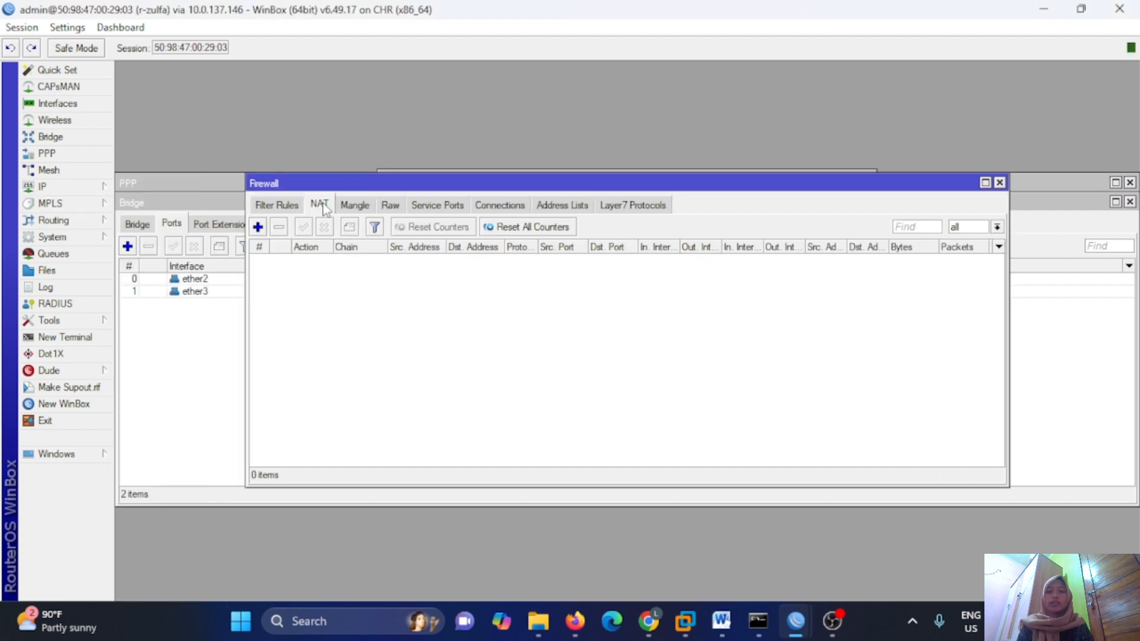
{"action": "left_click", "coordinate": [258, 226]}
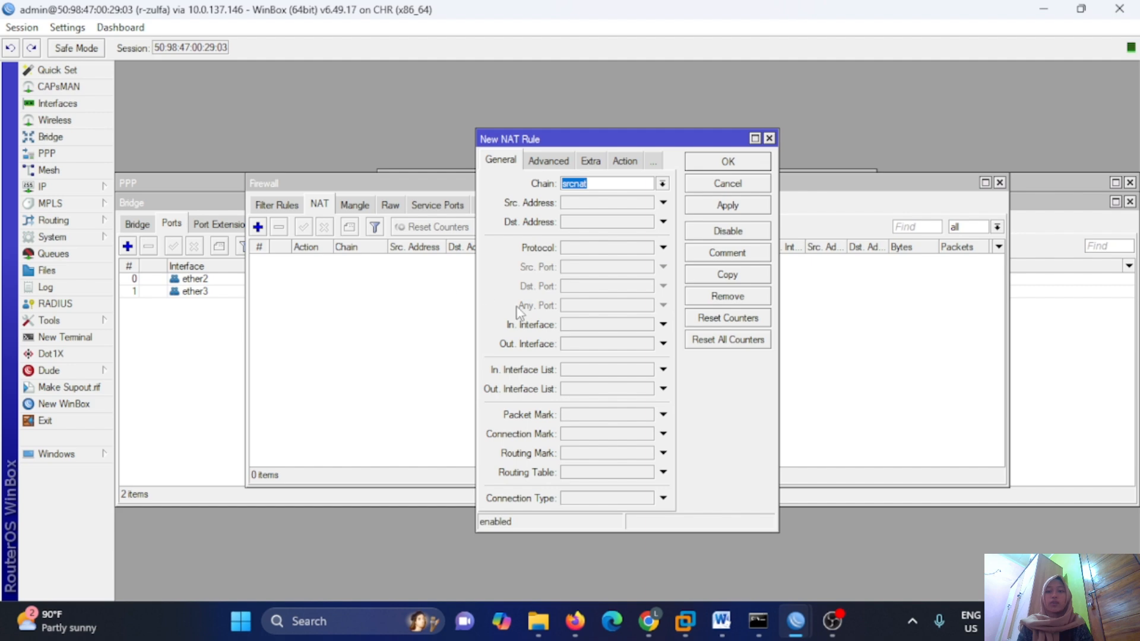
{"action": "left_click", "coordinate": [591, 349]}
{"action": "left_click", "coordinate": [662, 401]}
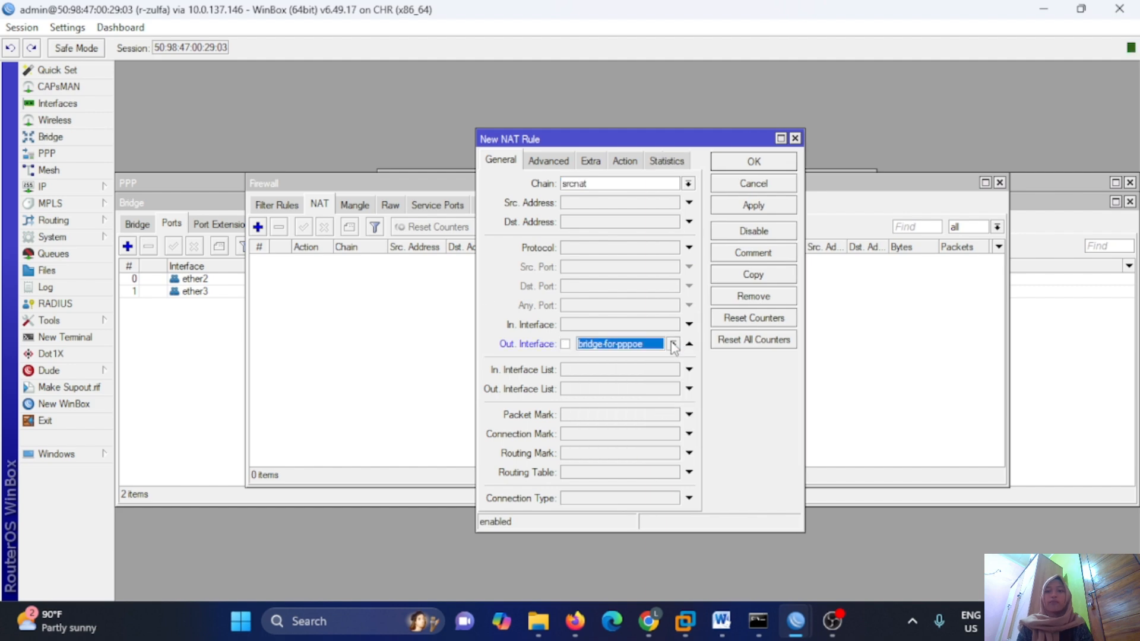
{"action": "left_click", "coordinate": [673, 344]}
{"action": "left_click", "coordinate": [600, 455]}
{"action": "left_click", "coordinate": [623, 161]}
{"action": "left_click", "coordinate": [688, 184]}
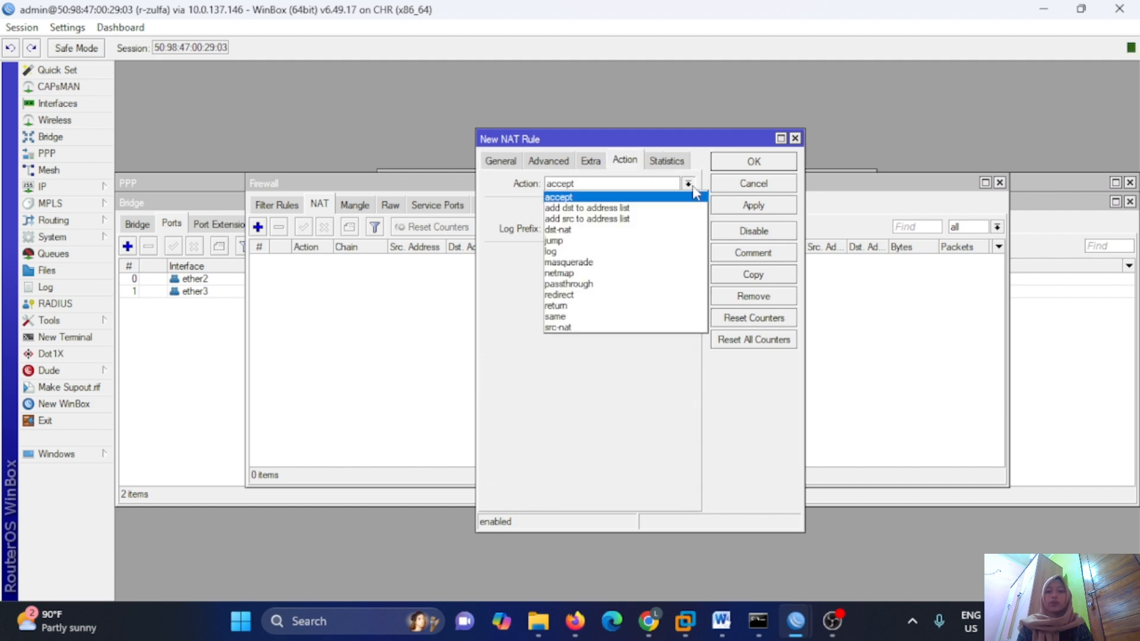
{"action": "left_click", "coordinate": [636, 262]}
{"action": "left_click", "coordinate": [754, 205]}
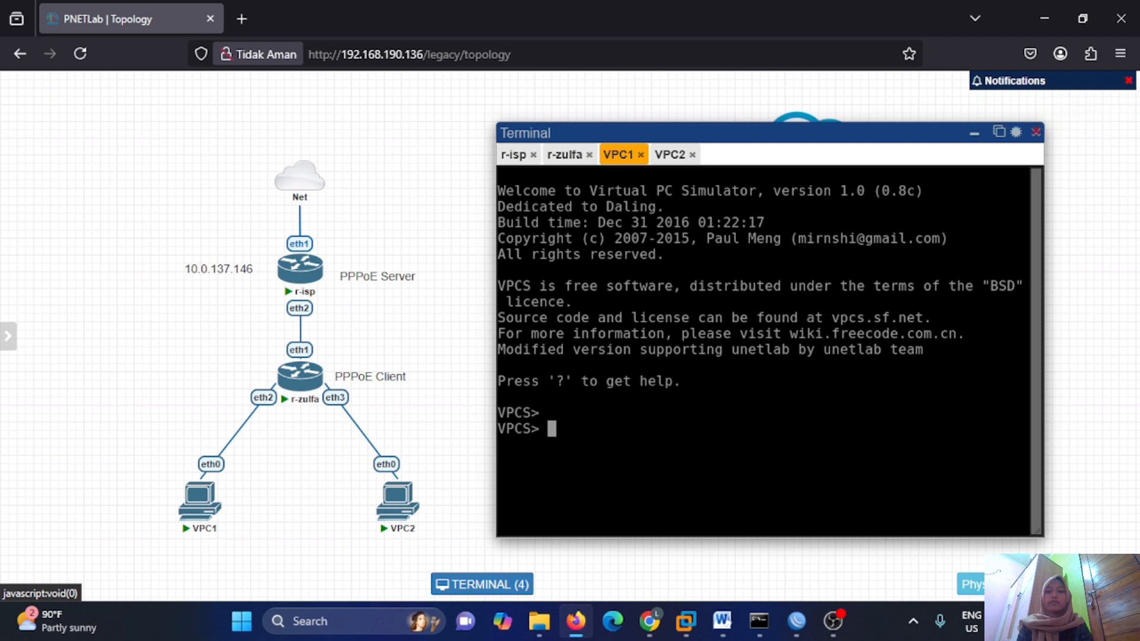
Get VPC1 address 10.10.10.254/24 via 'ip dhcp', then ping 8.8.8.8 and google.com.
{"action": "type", "text": "ip dhcp"}
{"action": "key", "text": "Return"}
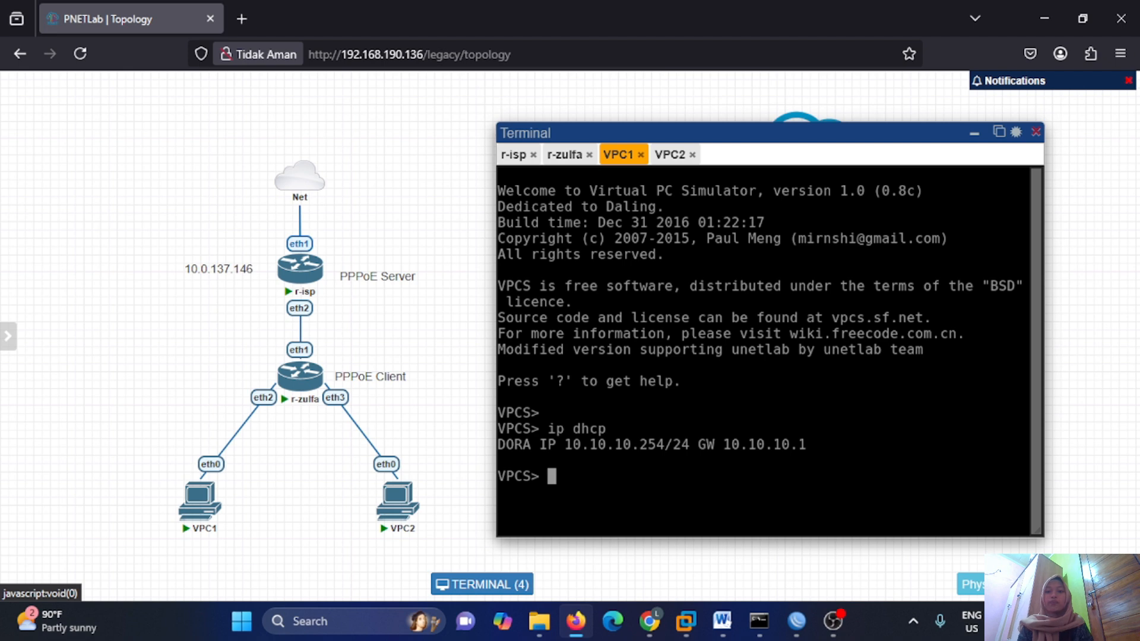
{"action": "type", "text": "ping 8.8.8.8"}
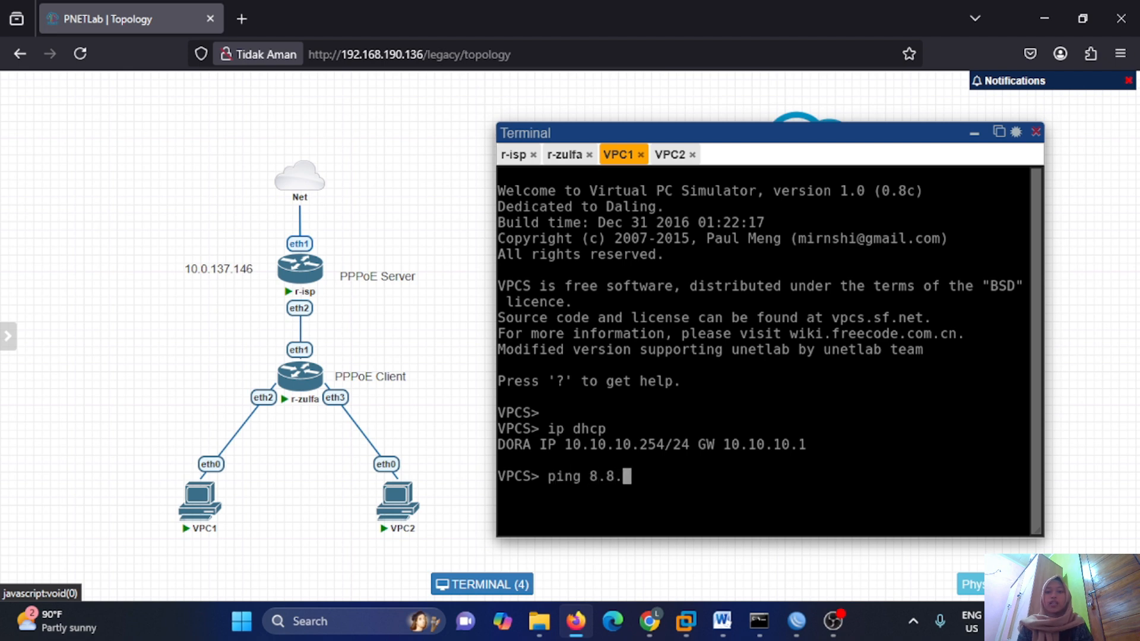
{"action": "key", "text": "Return"}
{"action": "key", "text": "ctrl+c"}
{"action": "key", "text": "Return"}
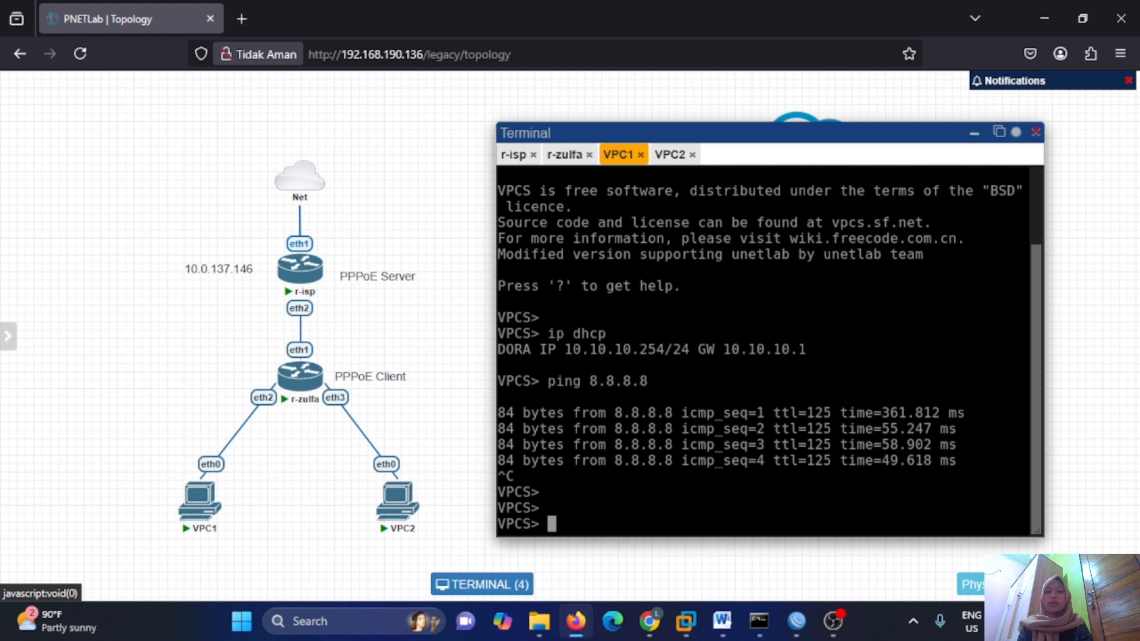
{"action": "type", "text": "ping google.com"}
{"action": "key", "text": "Return"}
{"action": "key", "text": "ctrl+c"}
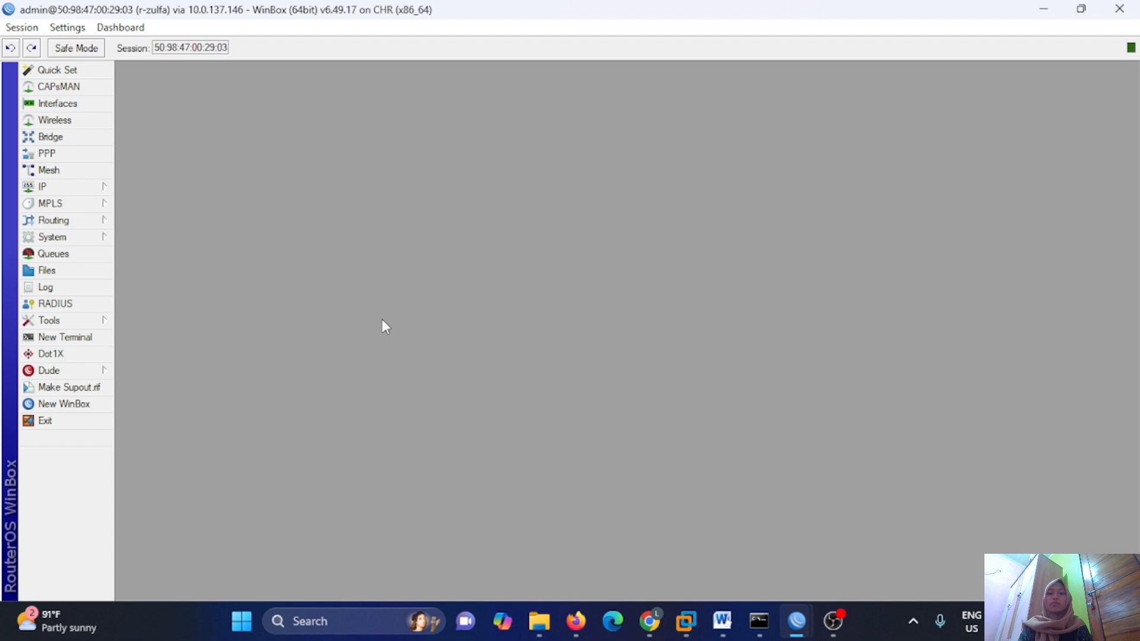
Set the Rate Limit (rx/tx) on the 'default' PPP profile's Limits to 2M/2M and save it.
{"action": "left_click", "coordinate": [96, 155]}
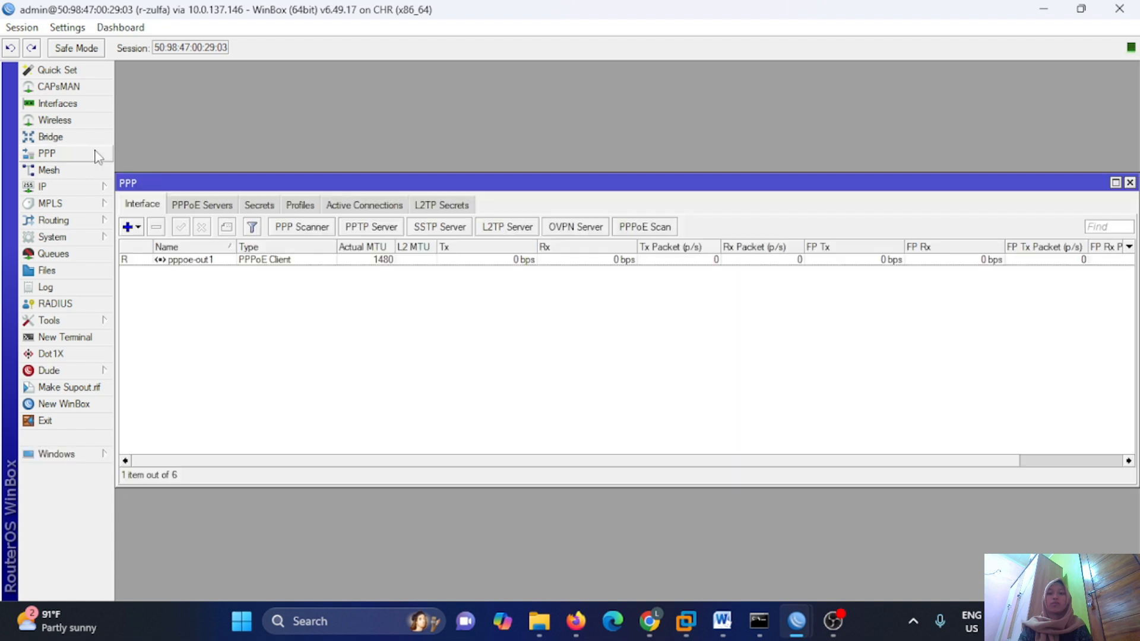
{"action": "left_click", "coordinate": [287, 209]}
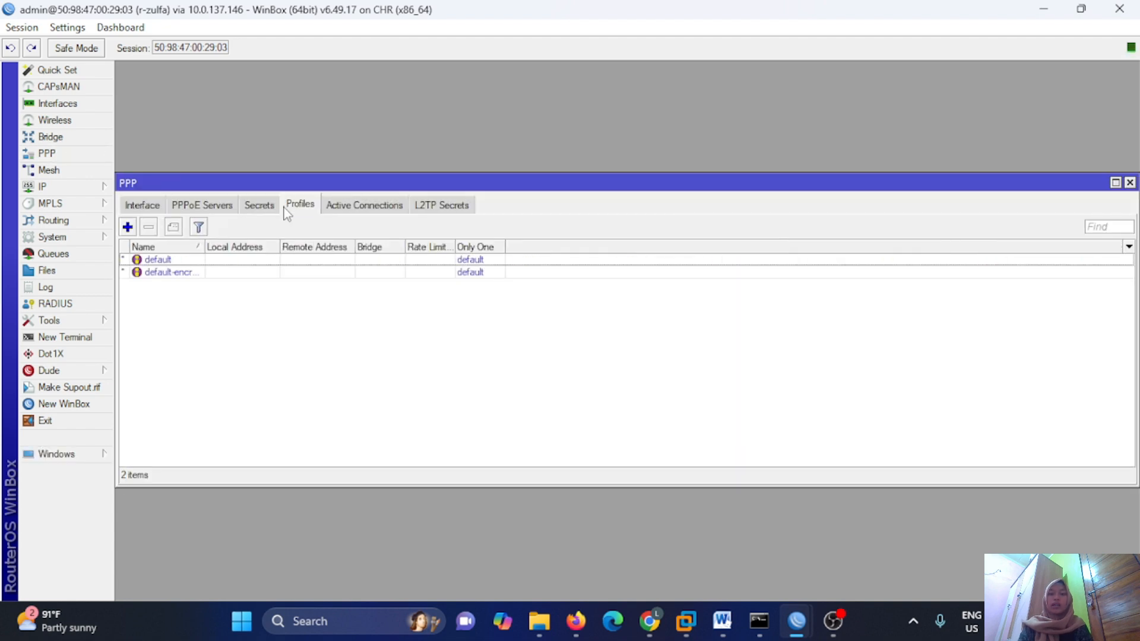
{"action": "double_click", "coordinate": [186, 261]}
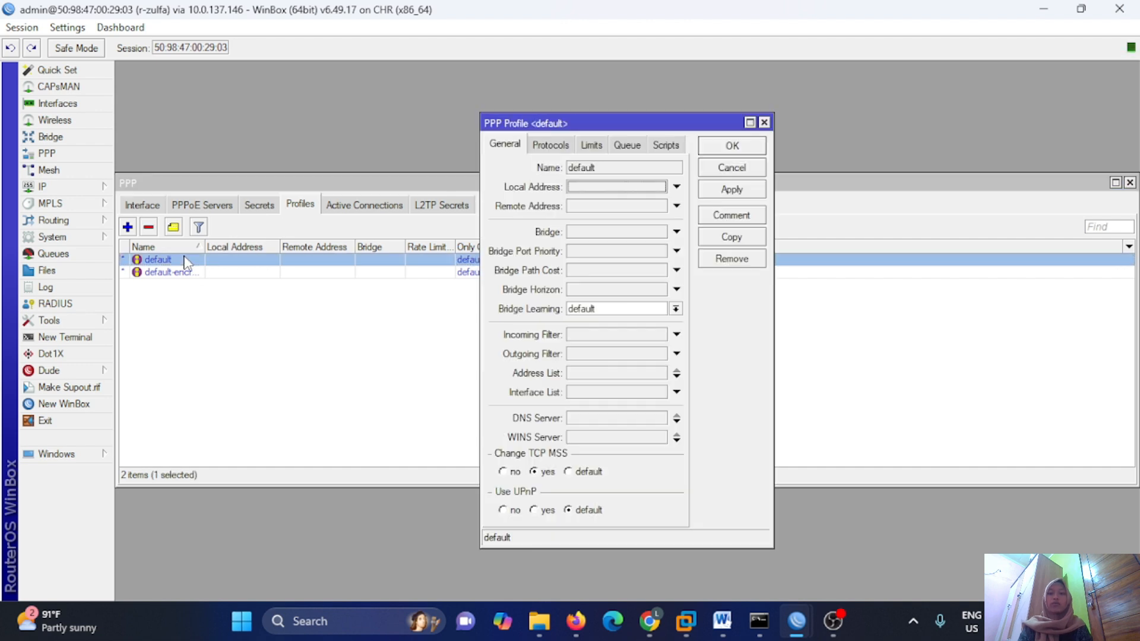
{"action": "left_click", "coordinate": [589, 147]}
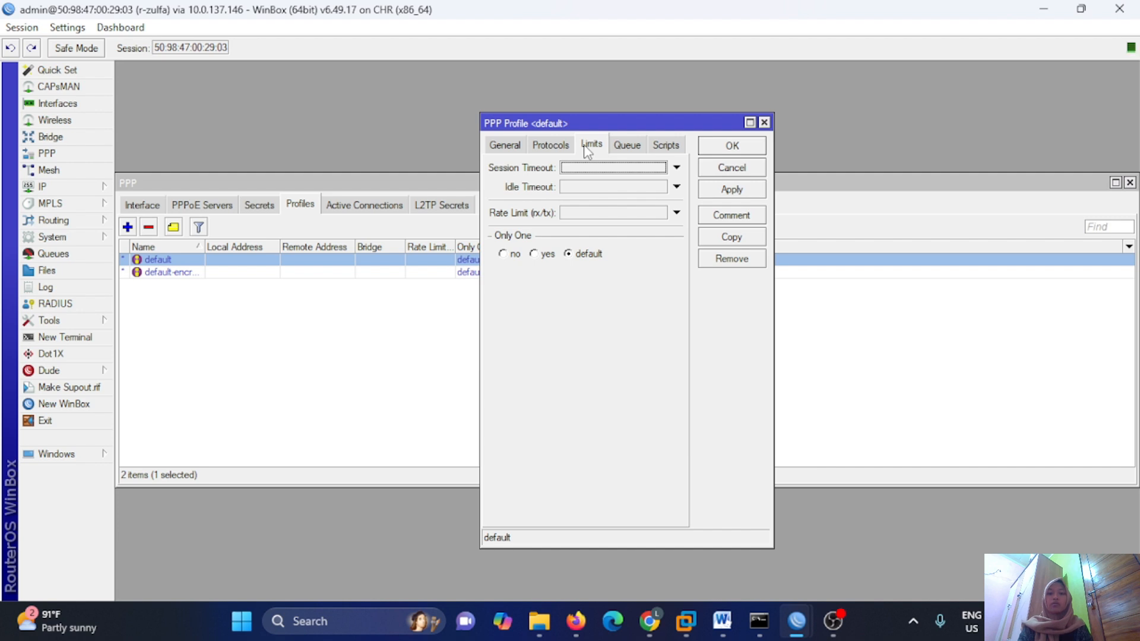
{"action": "left_click", "coordinate": [583, 211]}
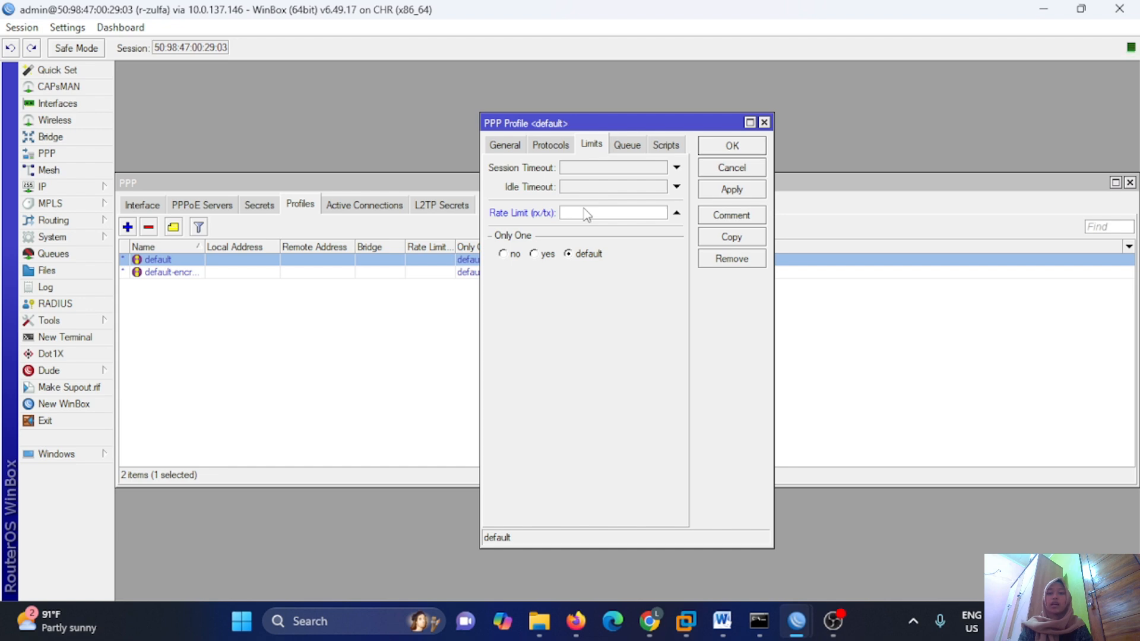
{"action": "type", "text": "2M/2M"}
{"action": "left_click", "coordinate": [748, 195]}
{"action": "left_click", "coordinate": [743, 147]}
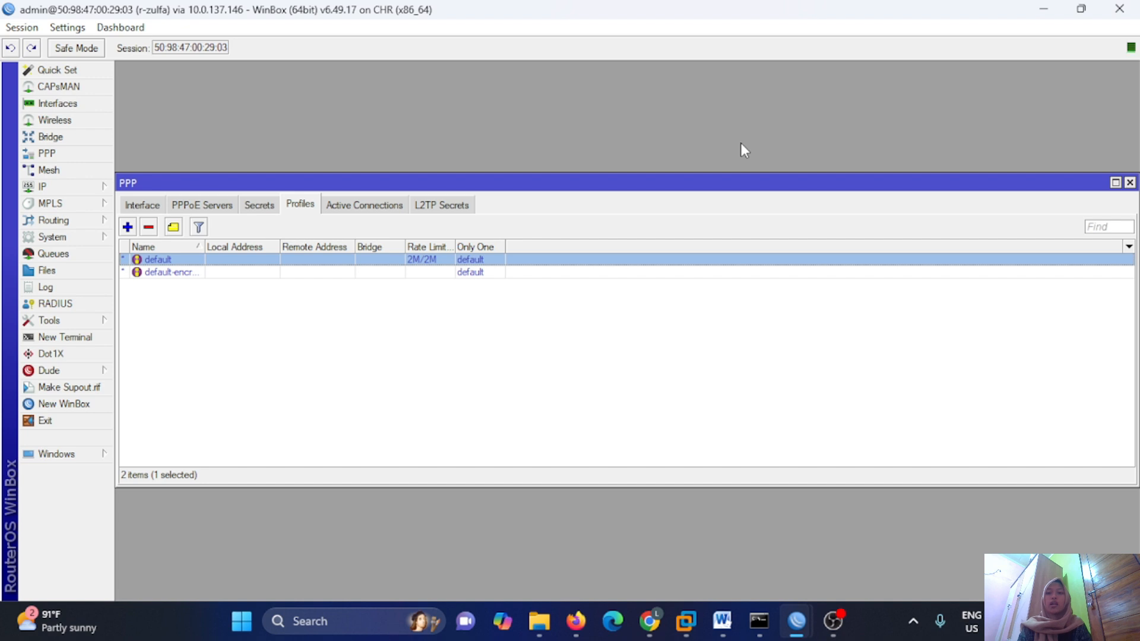